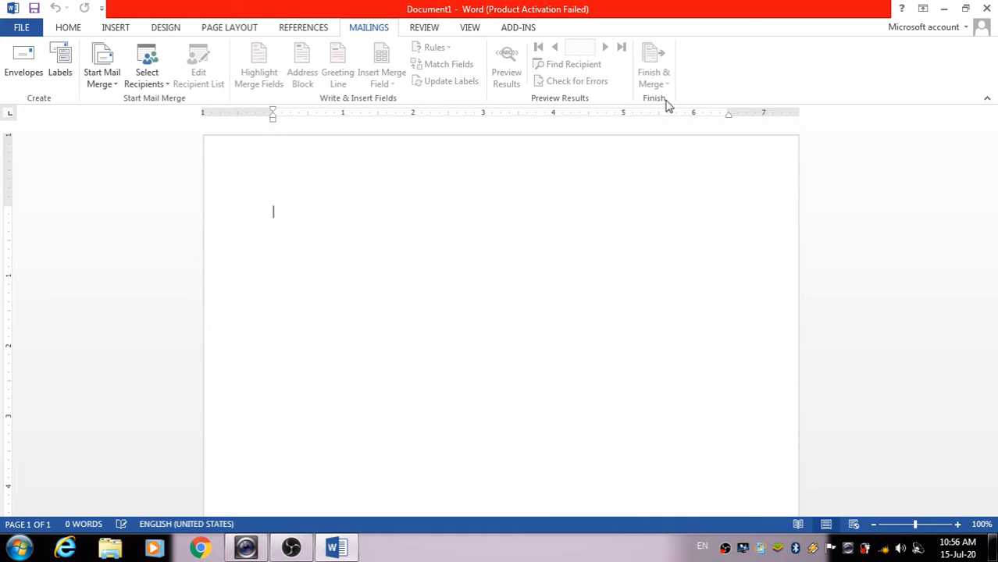
In Envelopes, type a four-line delivery address: 'to', the recipient's name, their town and state
left_click(23, 71)
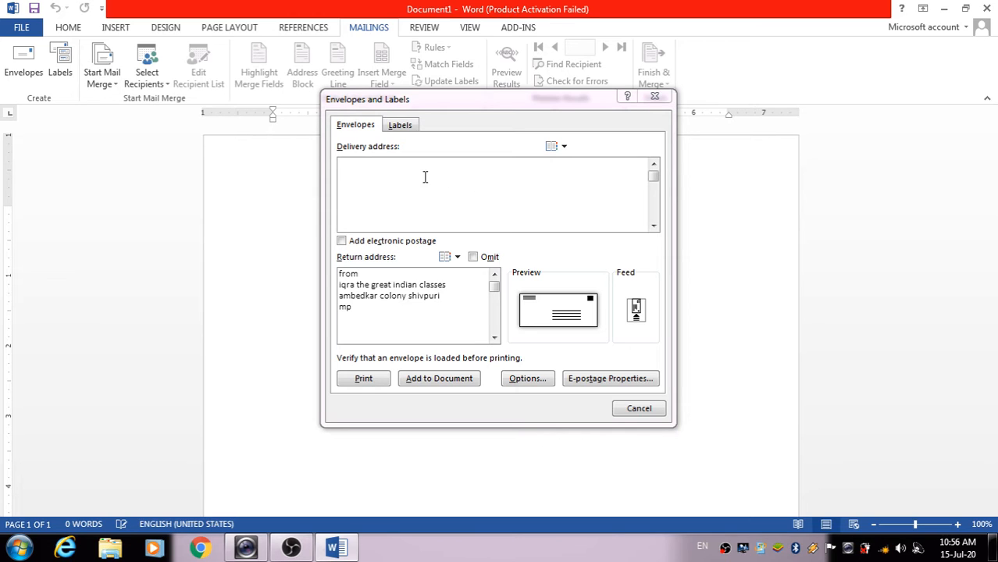
left_click(389, 312)
left_click(372, 177)
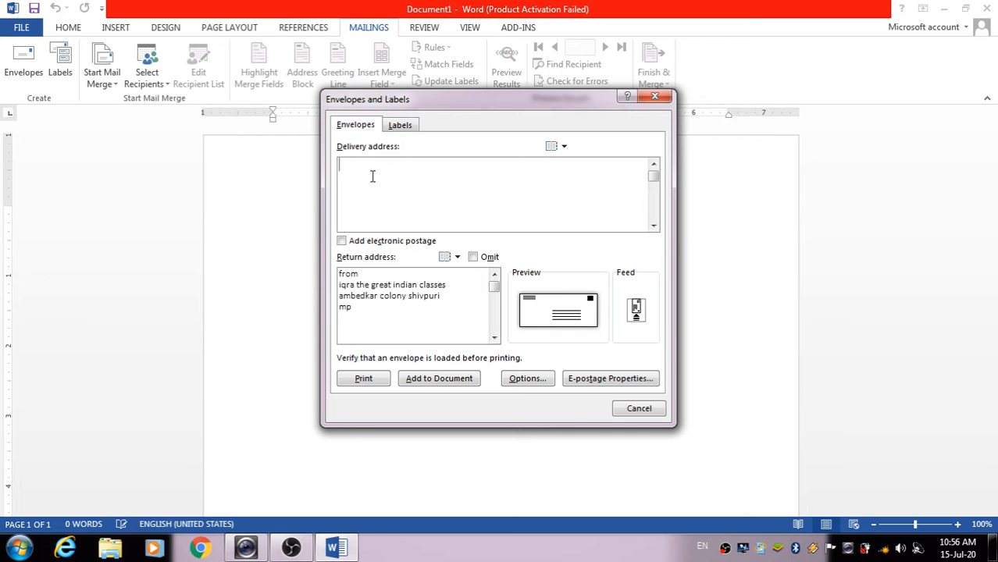
type("to")
key("Return")
type("imran")
key("Return")
type("purani sho")
key("BackSpace")
type("ivpuri")
key("Return")
type("mp")
Add the envelope with both addresses to the document, then undo it
left_click(369, 315)
left_click(439, 379)
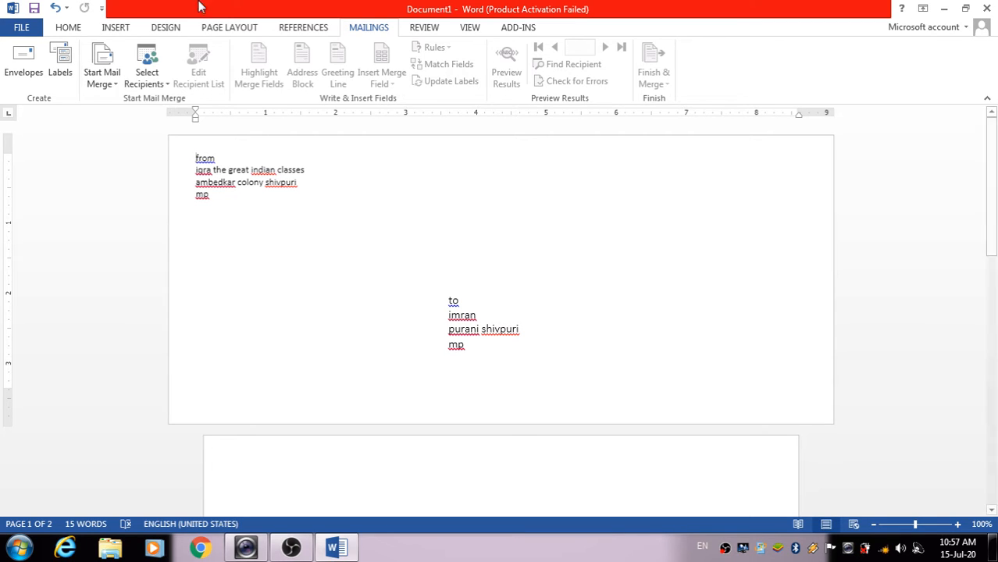
left_click(55, 8)
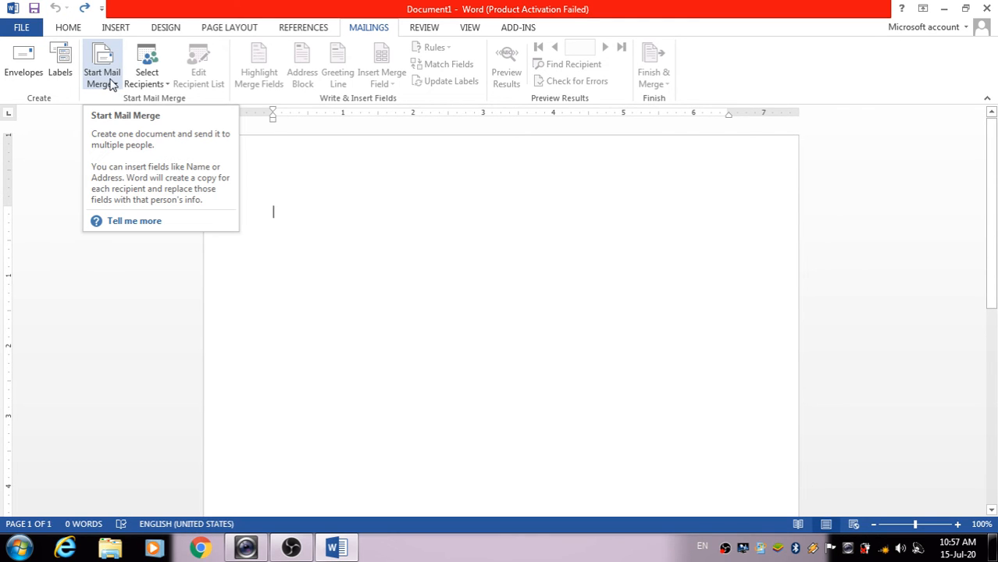
Enter the one-line colony address in Labels and generate a new full-page label document
left_click(60, 74)
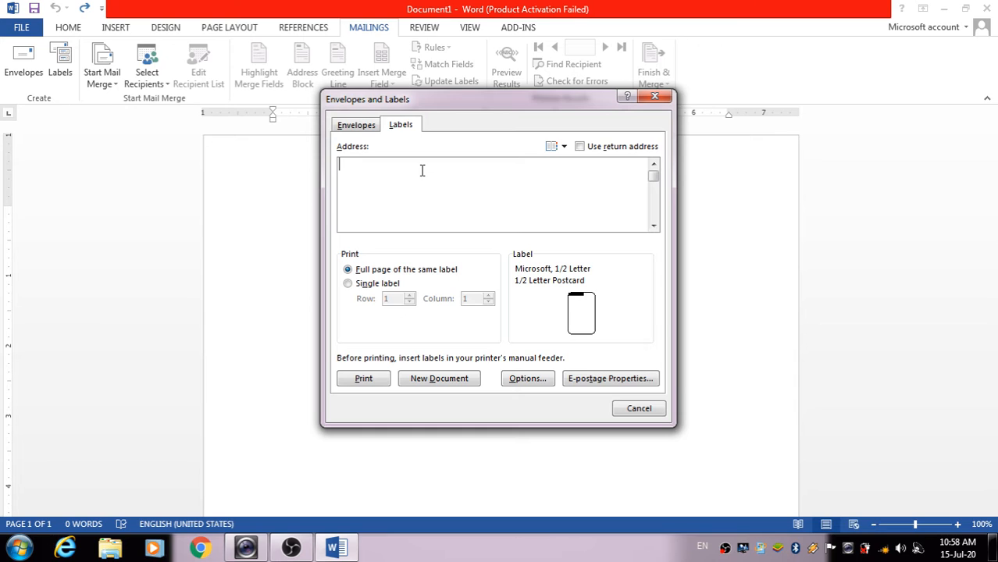
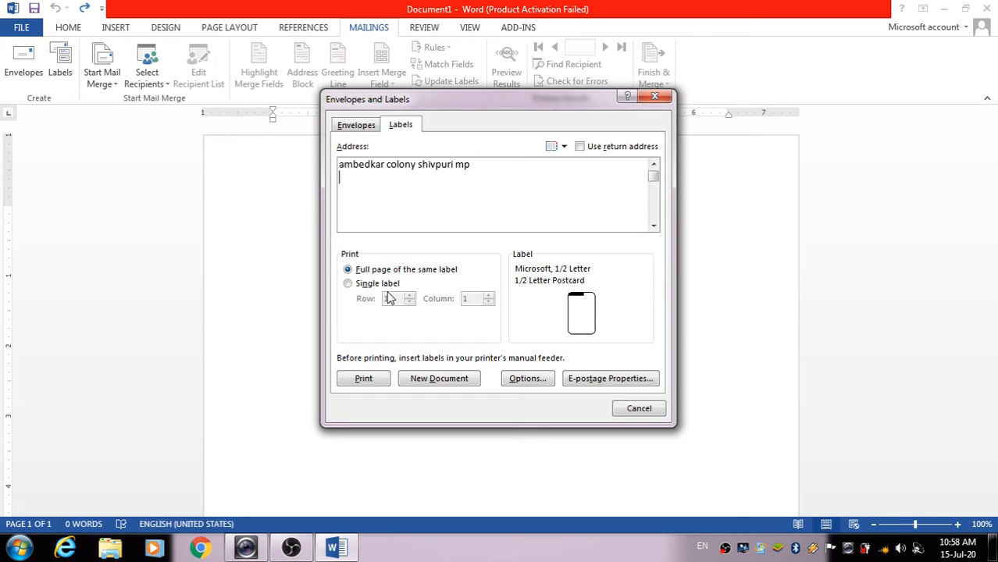
left_click(438, 378)
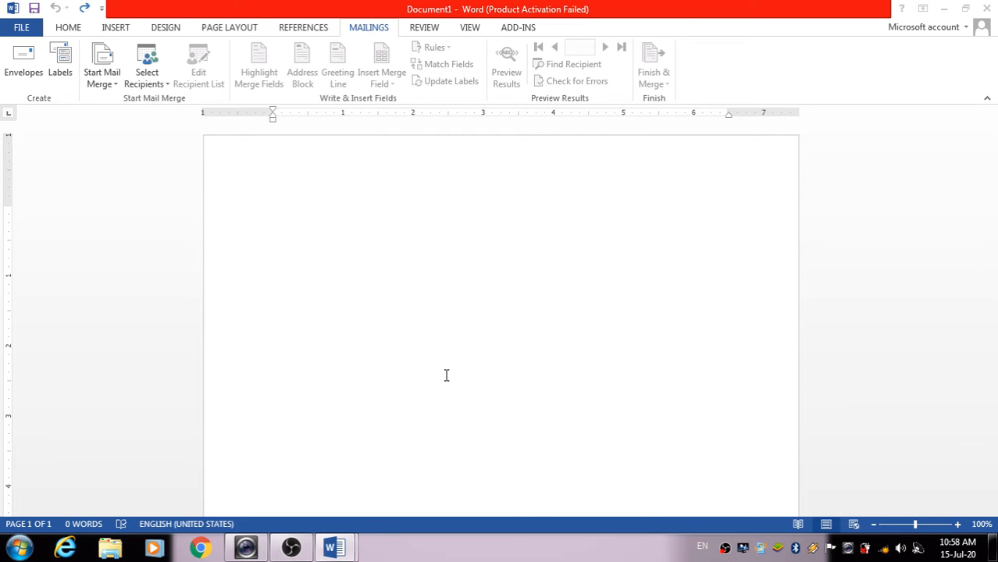
mouse_move(348, 548)
left_click(411, 507)
right_click(438, 201)
left_click(641, 266)
mouse_move(334, 551)
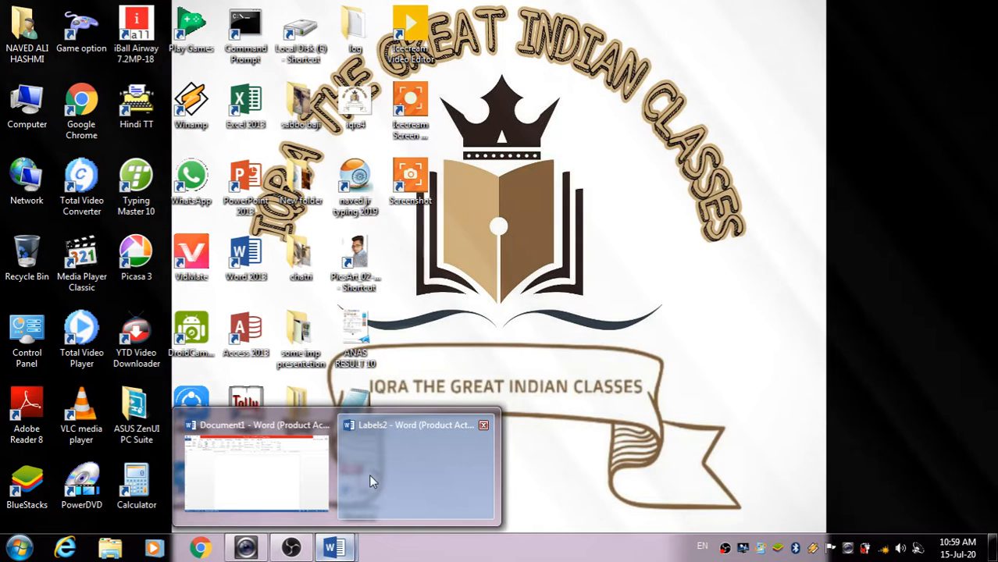
left_click(364, 475)
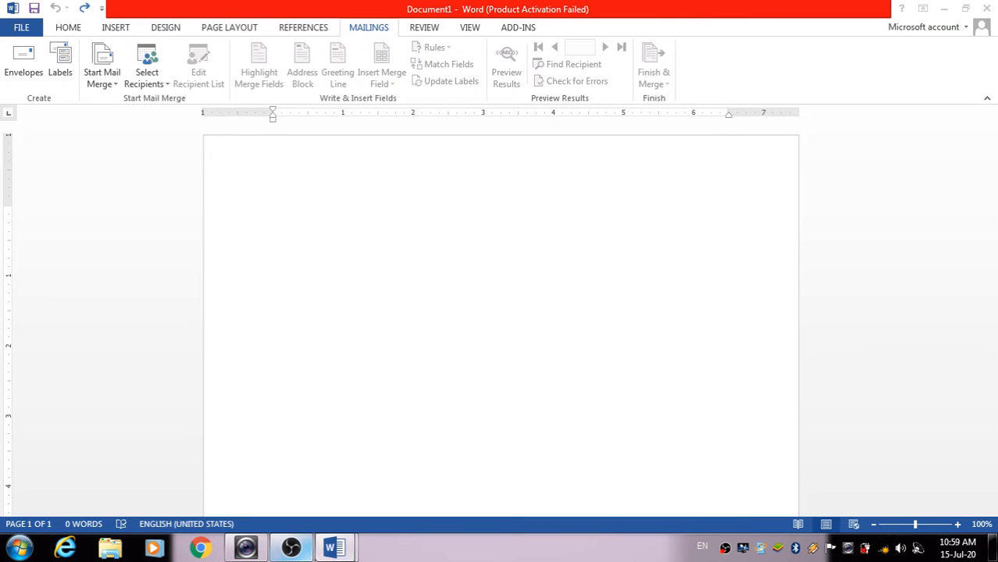
mouse_move(334, 550)
left_click(371, 465)
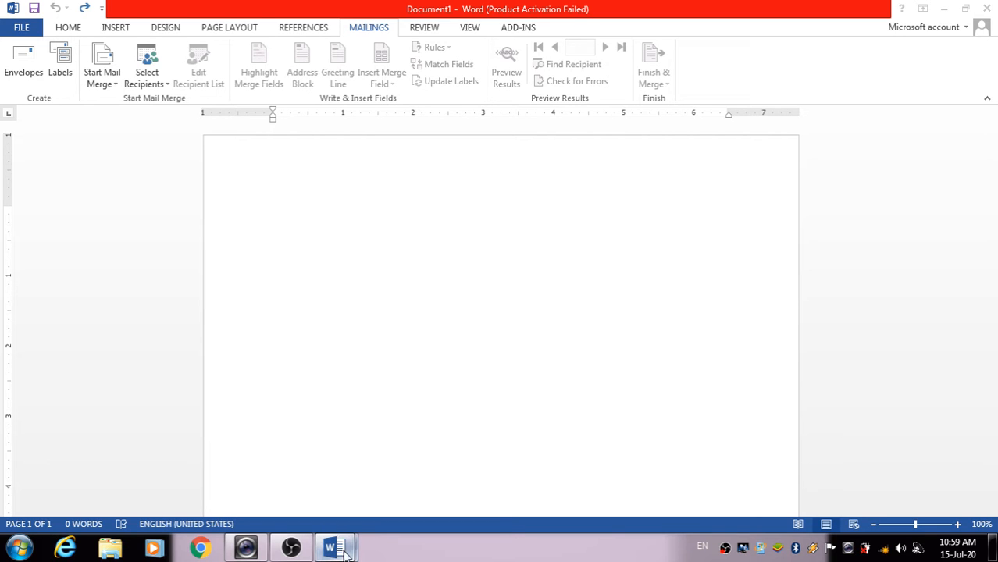
mouse_move(334, 549)
left_click(301, 456)
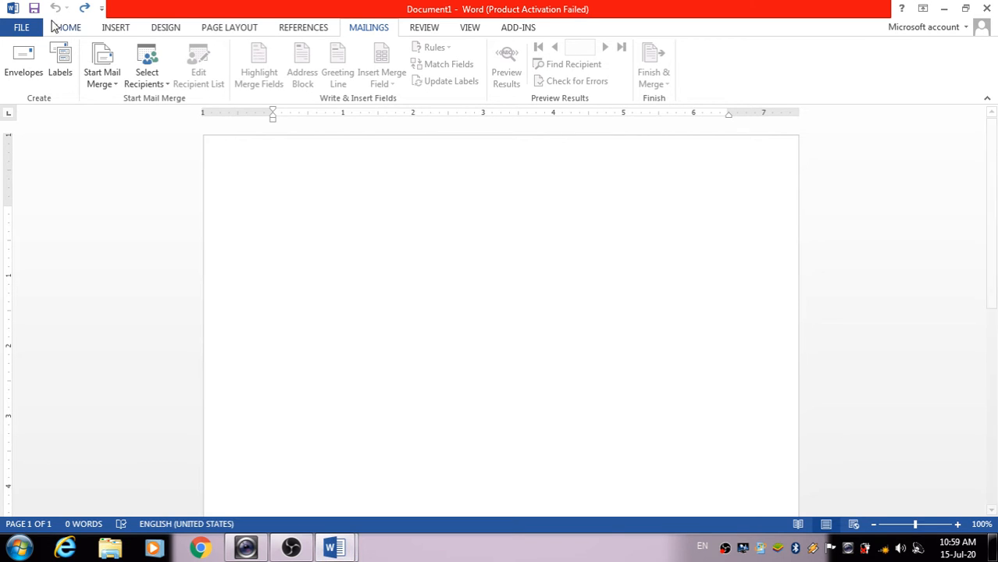
left_click(62, 64)
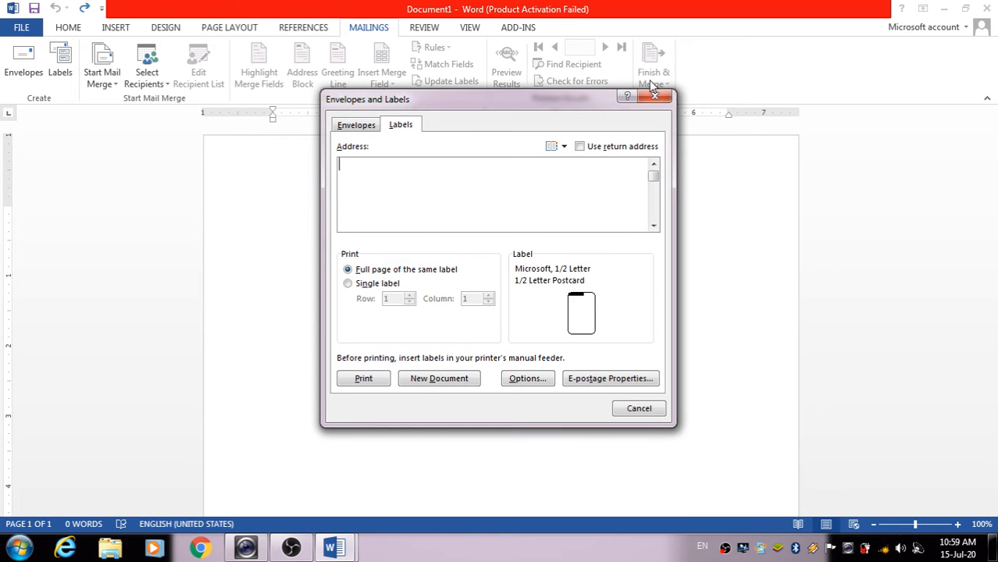
left_click(650, 98)
left_click(66, 69)
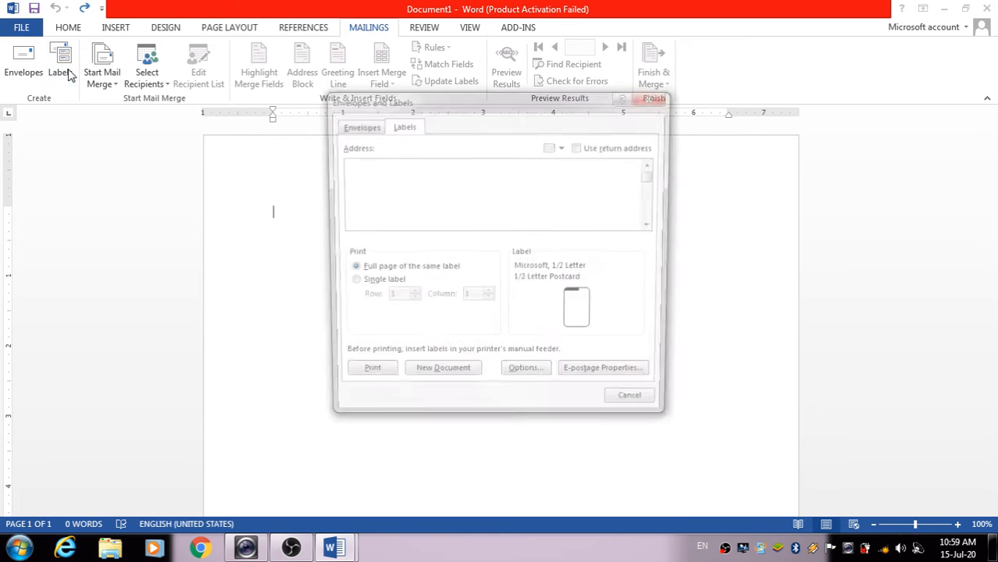
left_click(651, 96)
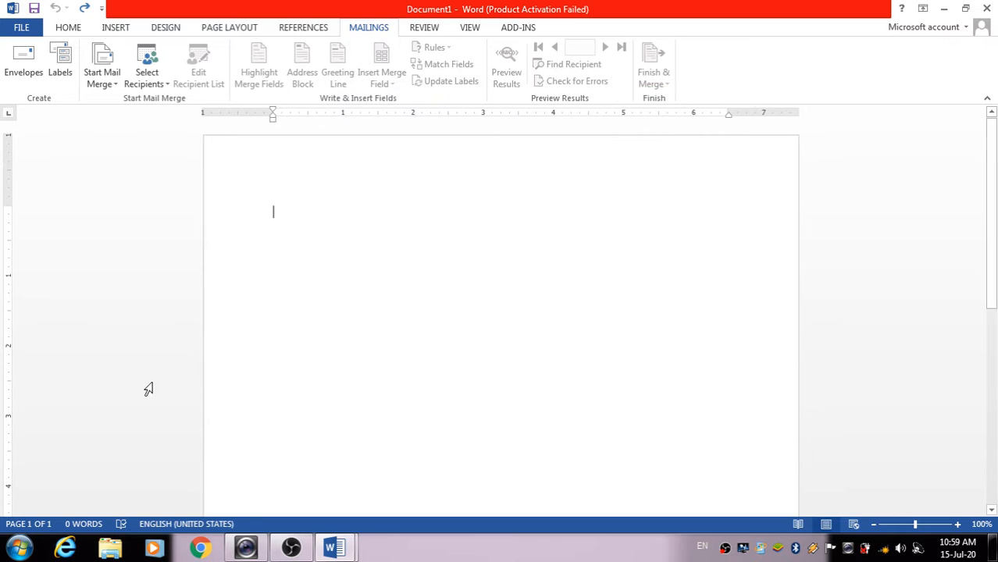
mouse_move(347, 549)
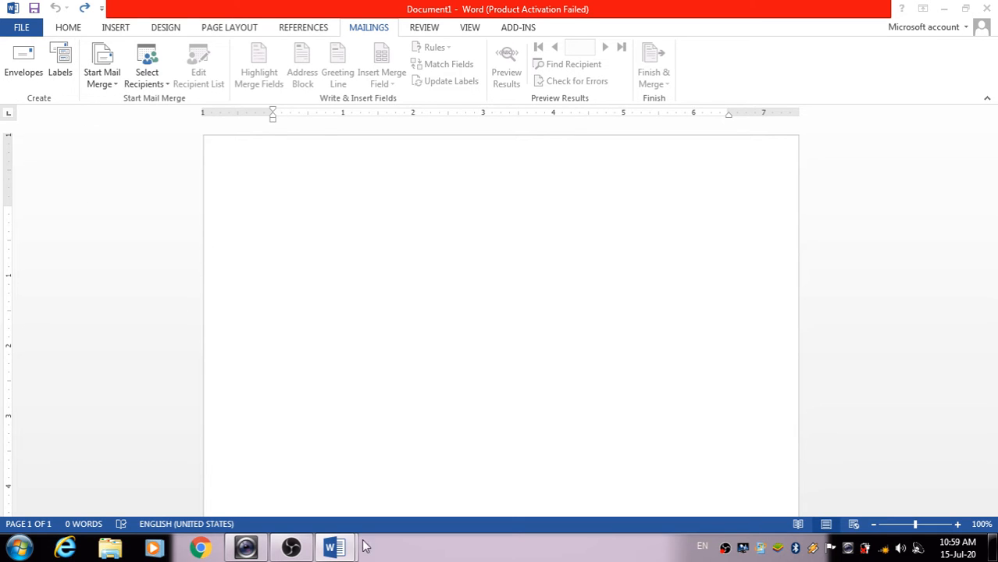
left_click(290, 549)
left_click(290, 549)
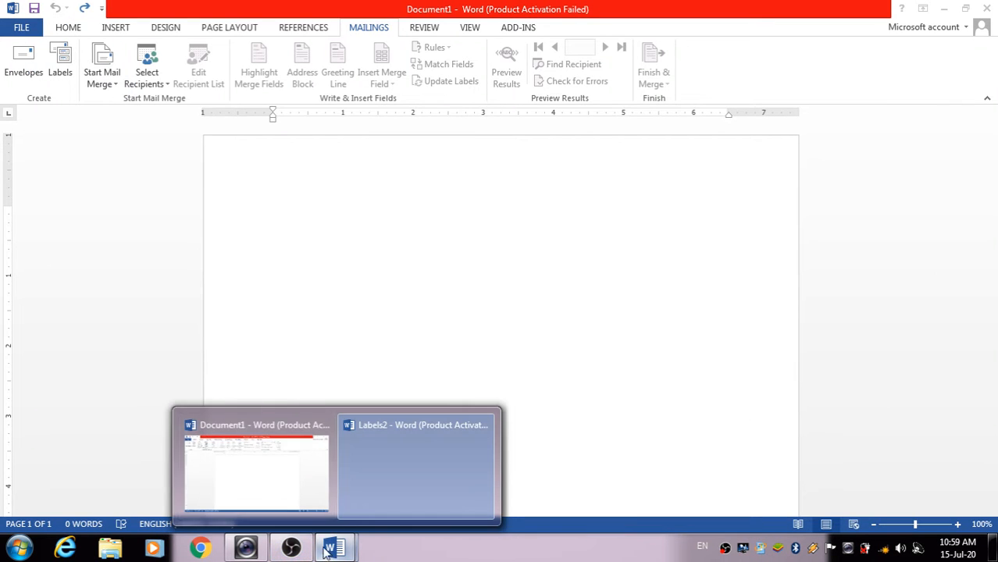
left_click(318, 471)
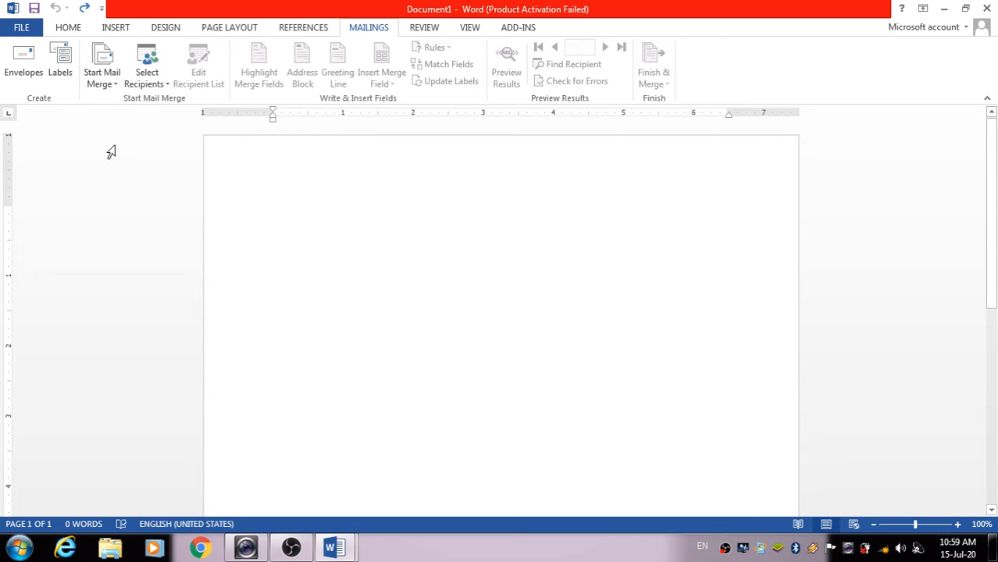
Launch the Step-by-Step Mail Merge Wizard from the Start Mail Merge list
left_click(106, 85)
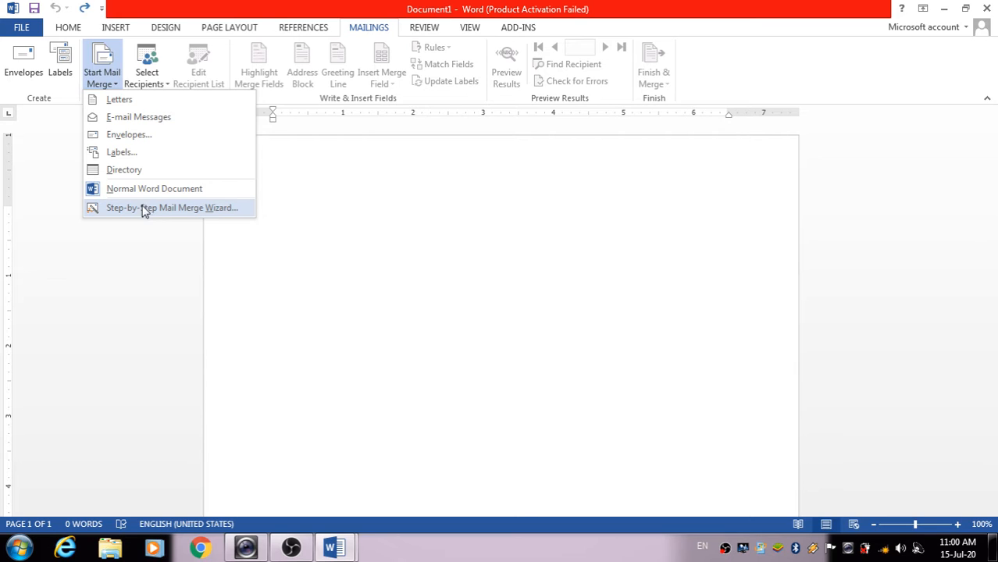
left_click(73, 310)
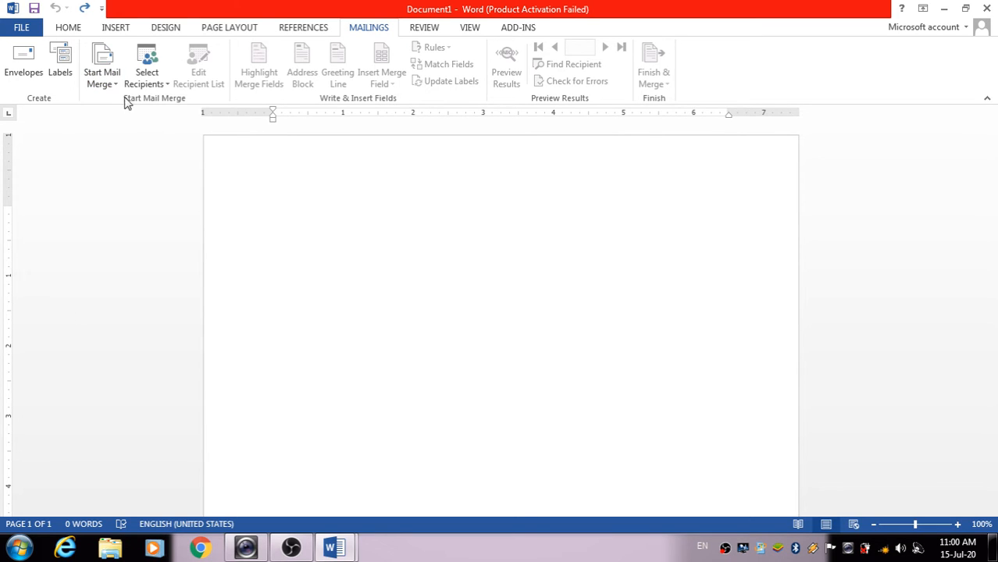
left_click(113, 86)
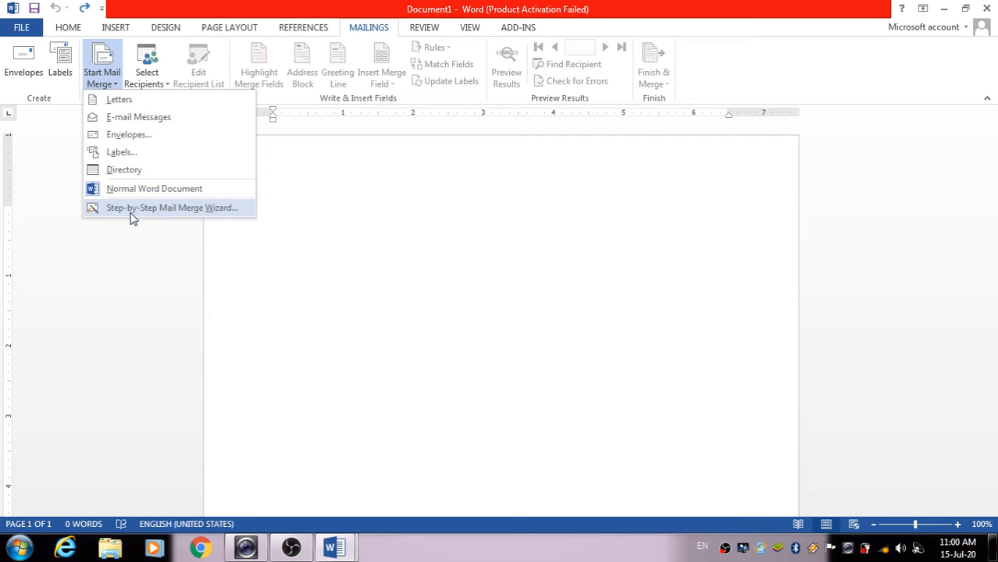
left_click(131, 209)
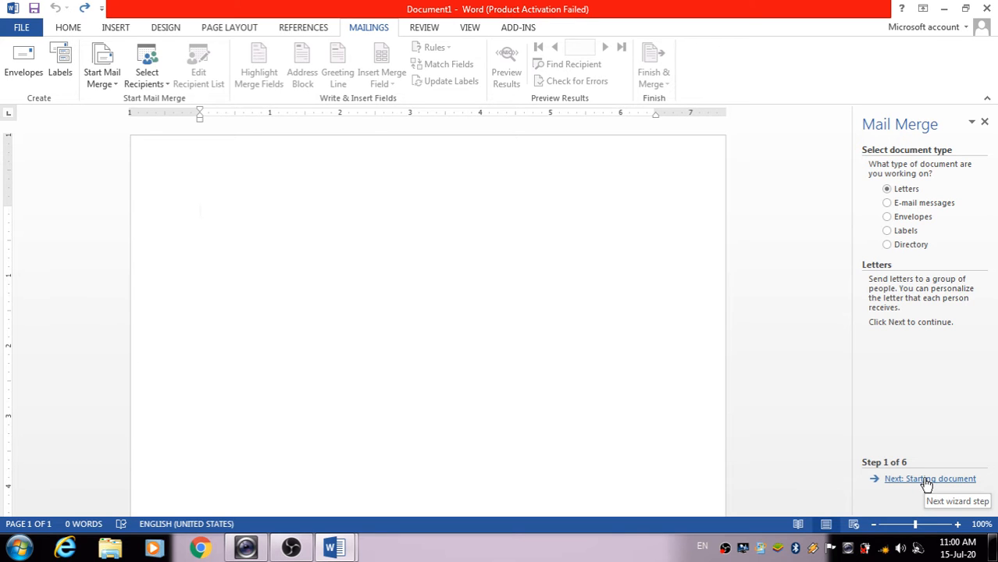
Close Document1 and Labels2, discarding changes to both
left_click(987, 10)
left_click(525, 290)
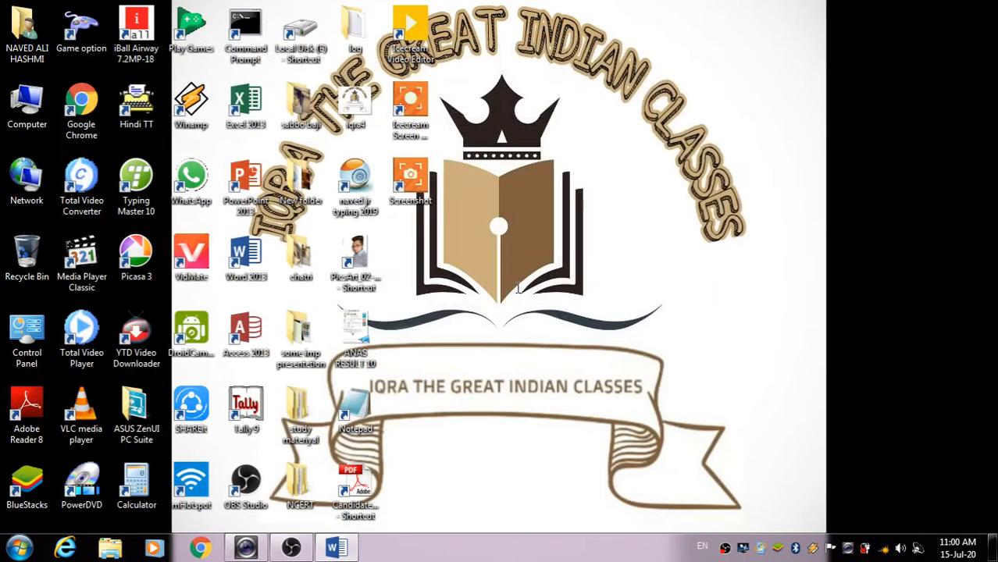
left_click(349, 549)
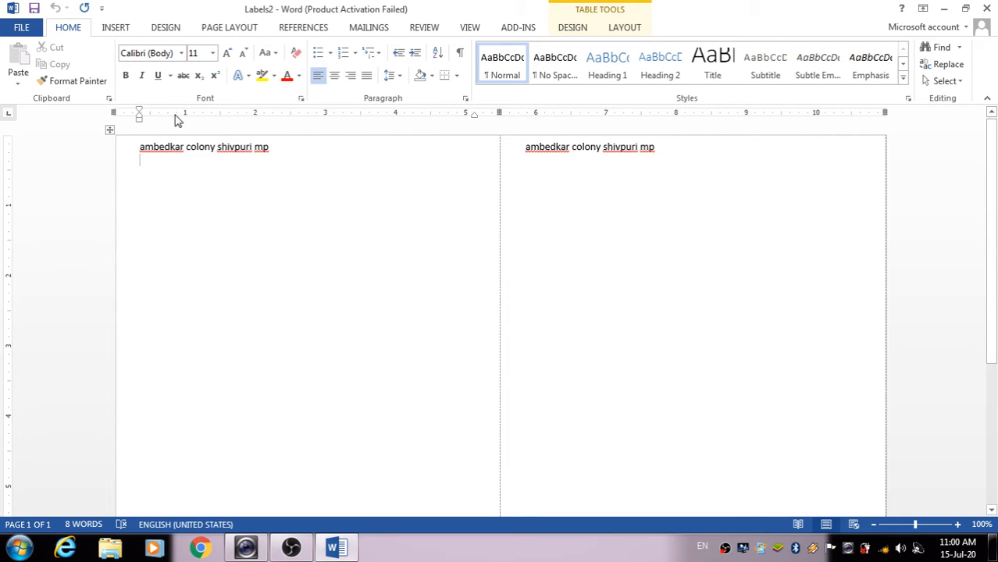
left_click(368, 28)
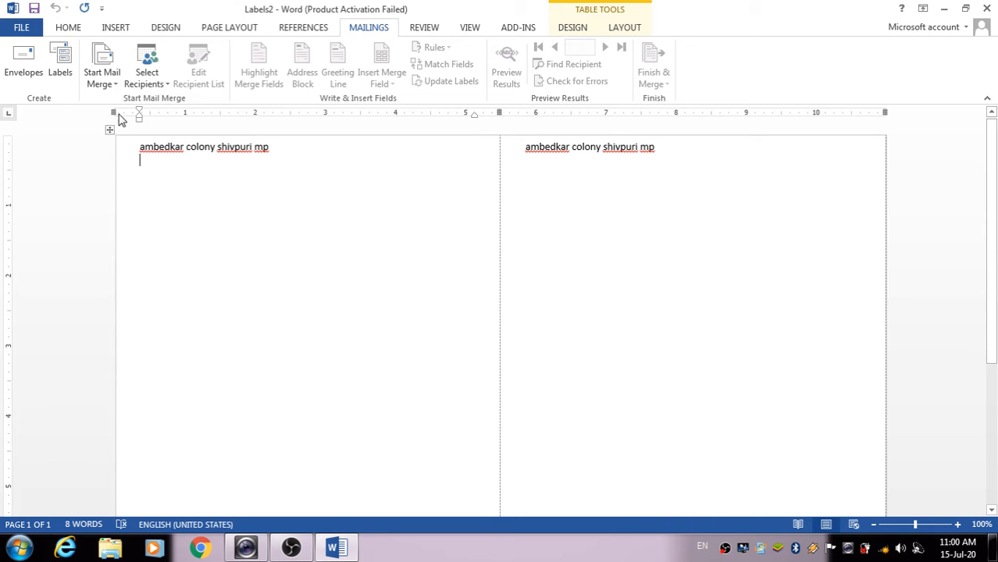
left_click(987, 8)
left_click(501, 299)
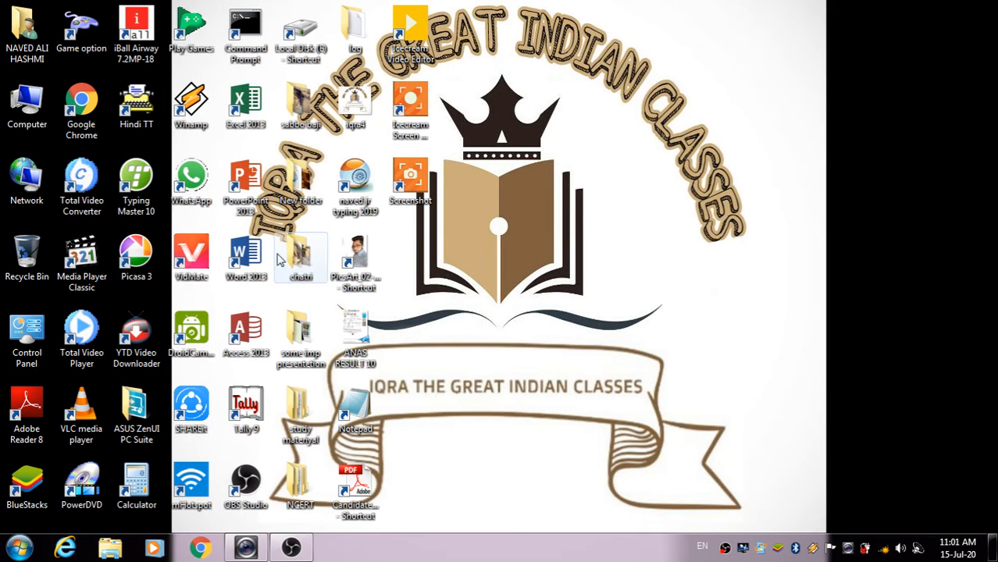
Relaunch Word 2013, dismiss the activation notice and start a blank document on Mailings
left_click(254, 249)
double_click(254, 248)
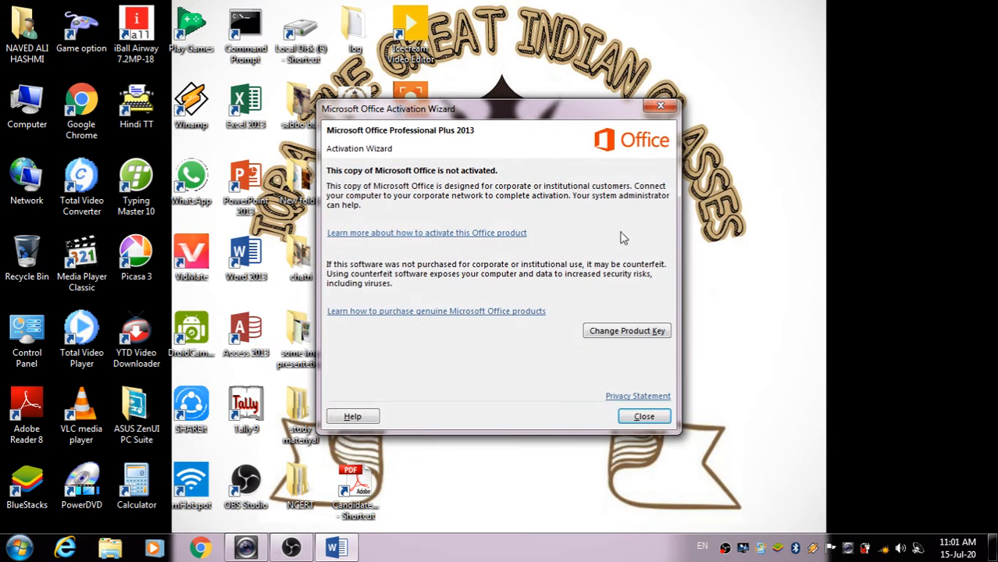
left_click(643, 416)
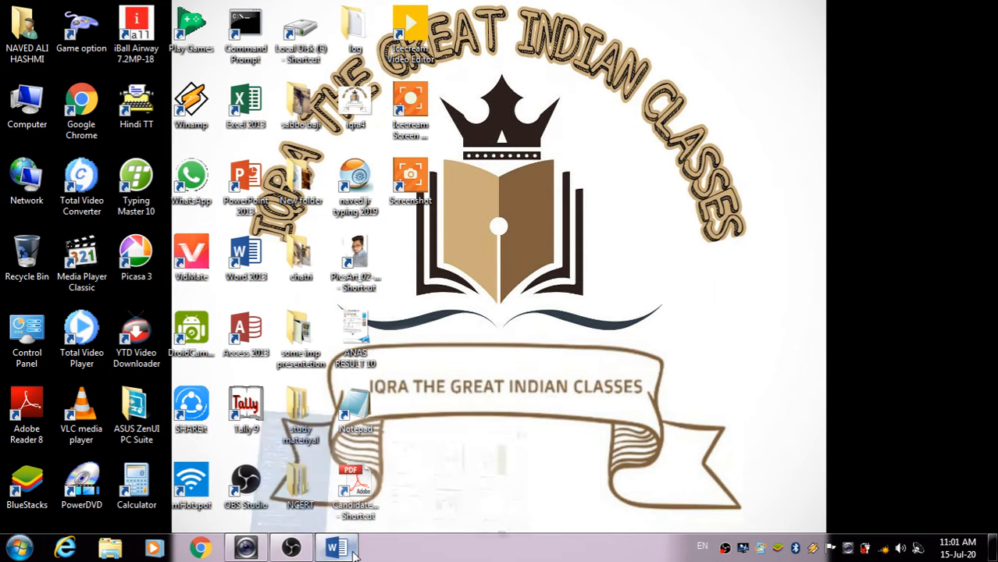
left_click(351, 550)
left_click(378, 182)
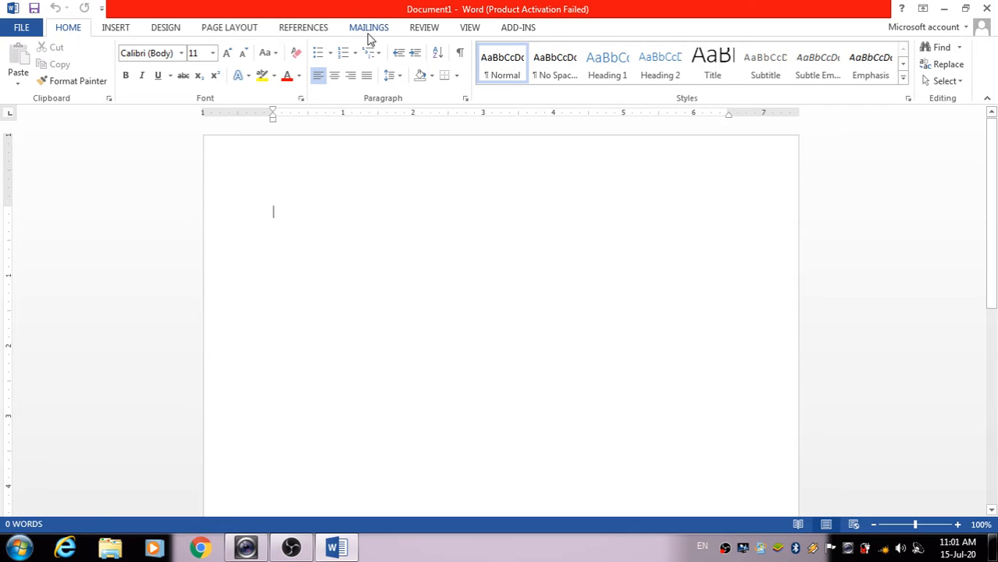
left_click(368, 29)
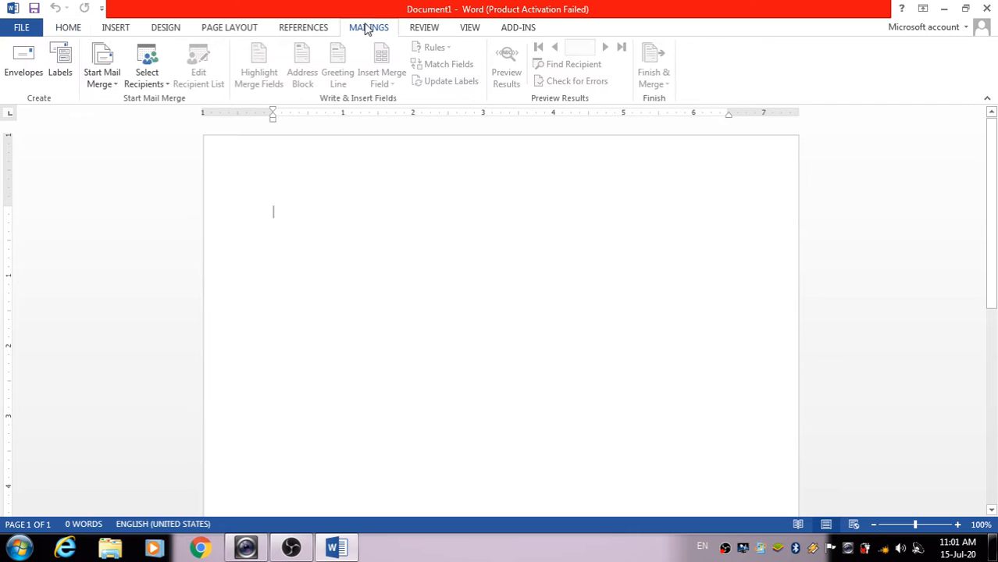
Launch the mail merge wizard, keep Letters as the document type, and advance to the starting document
left_click(102, 83)
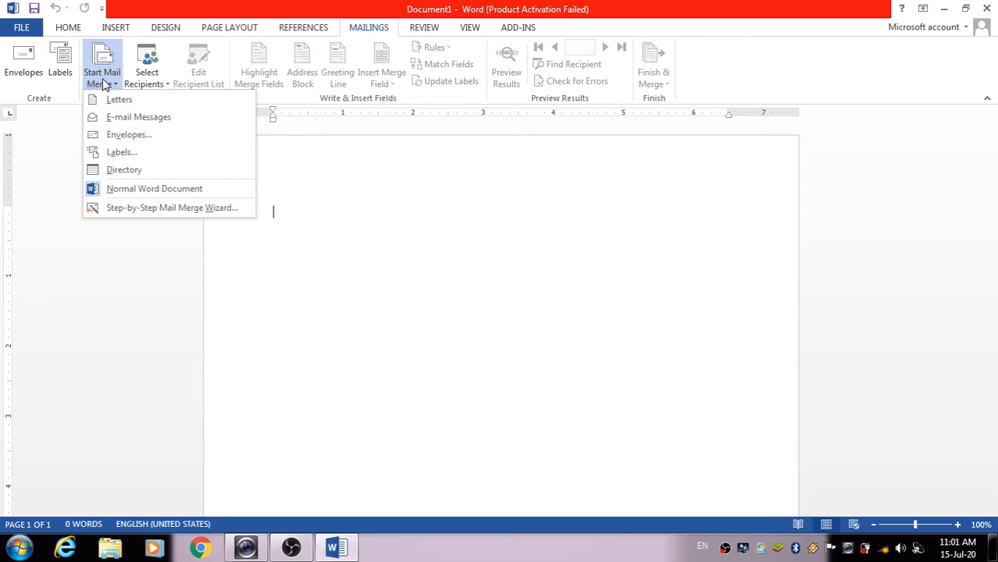
left_click(126, 207)
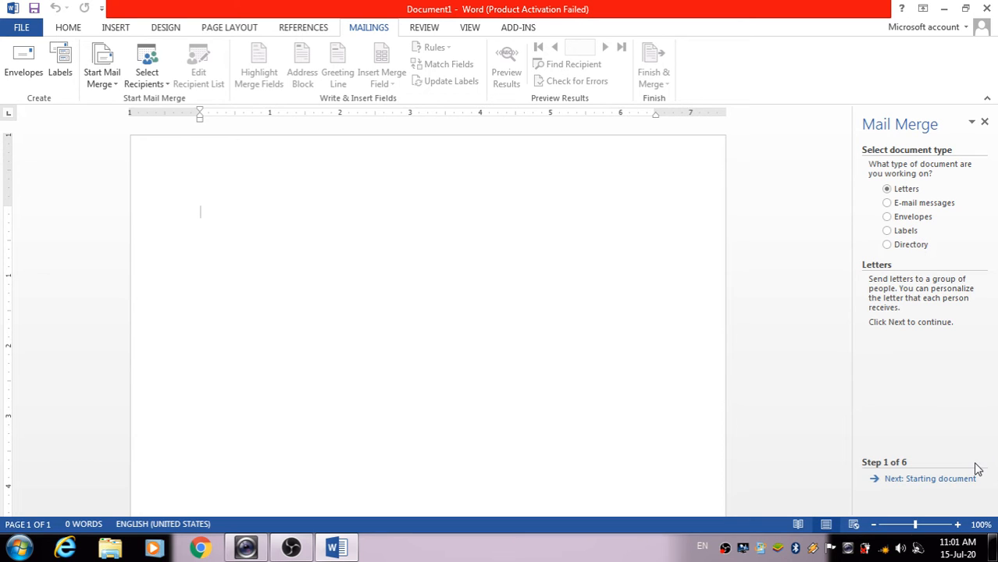
left_click(918, 220)
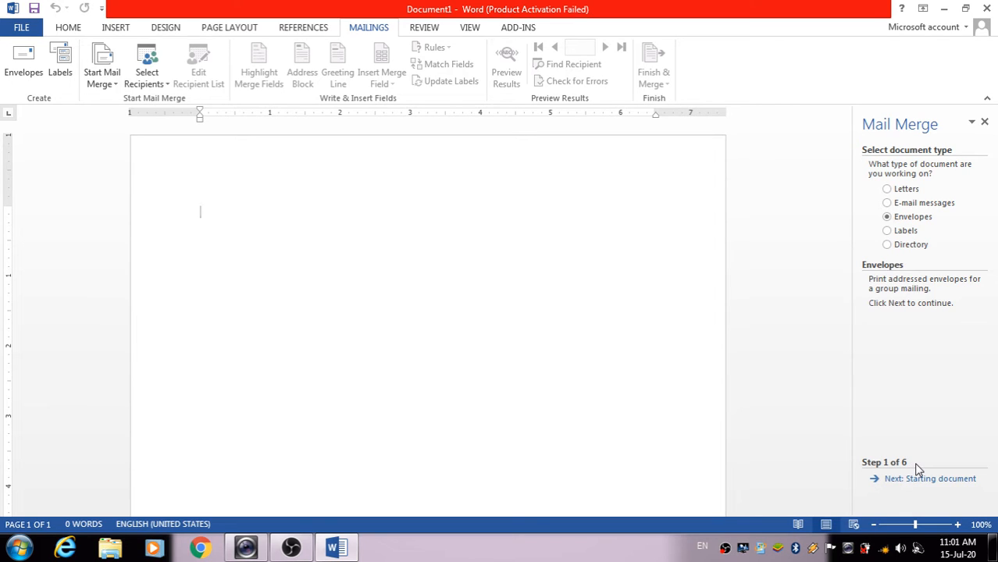
left_click(908, 232)
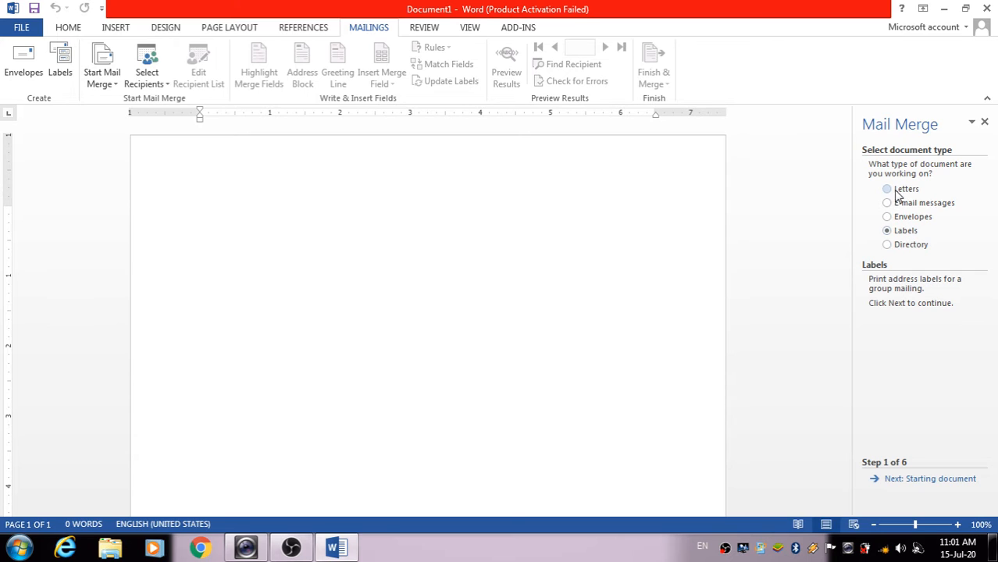
left_click(892, 200)
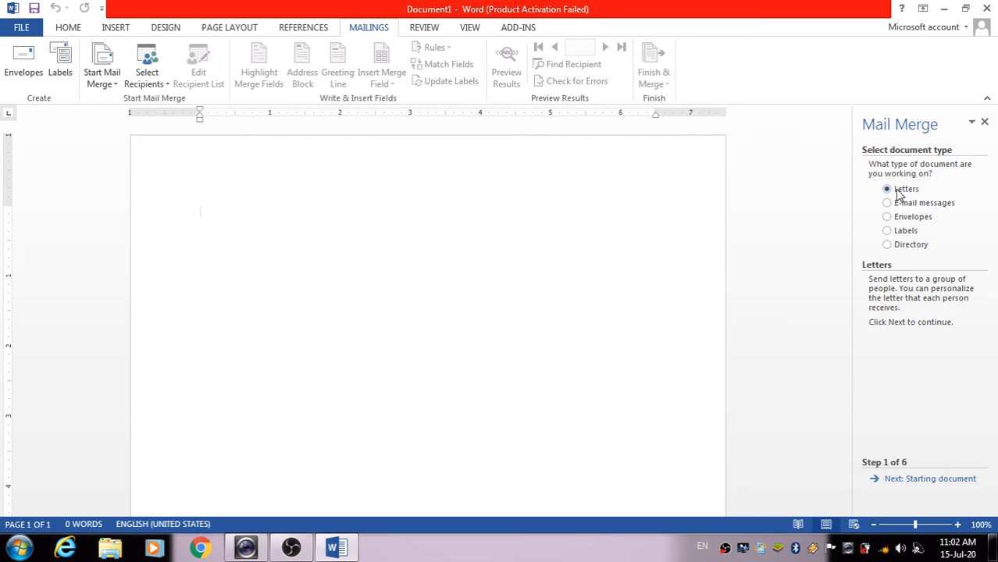
left_click(940, 481)
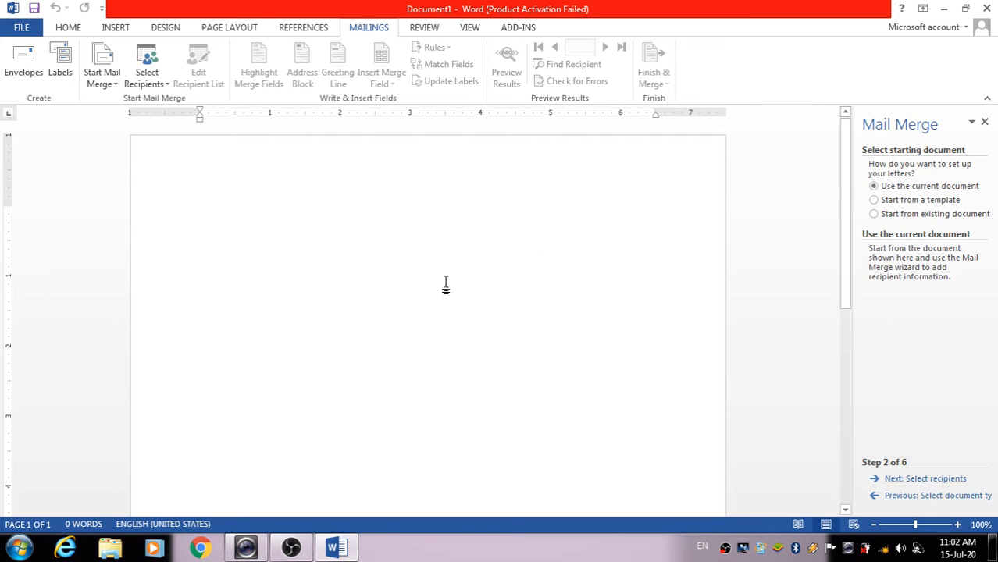
Advance to recipient selection and create a new typed recipient list
left_click(928, 478)
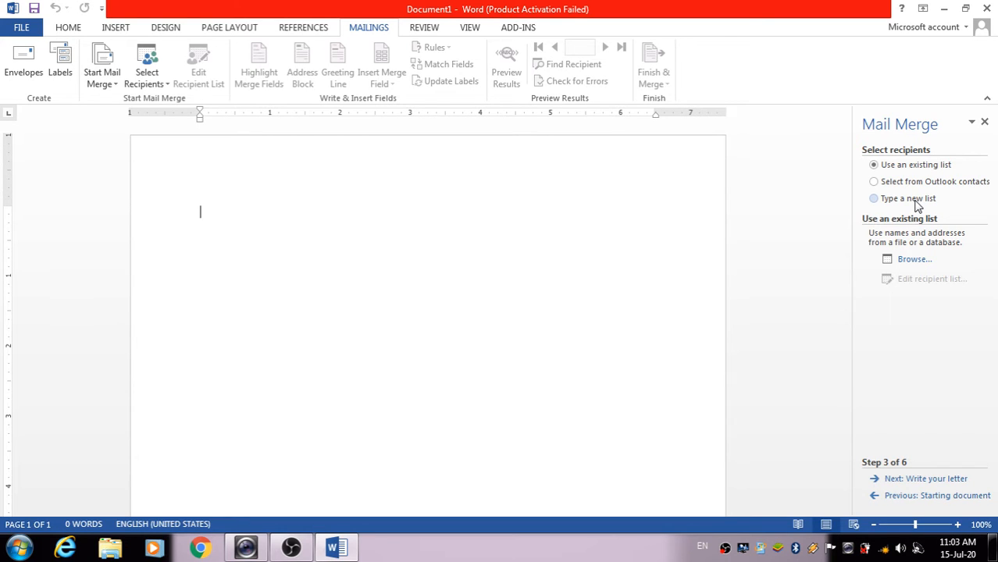
left_click(875, 198)
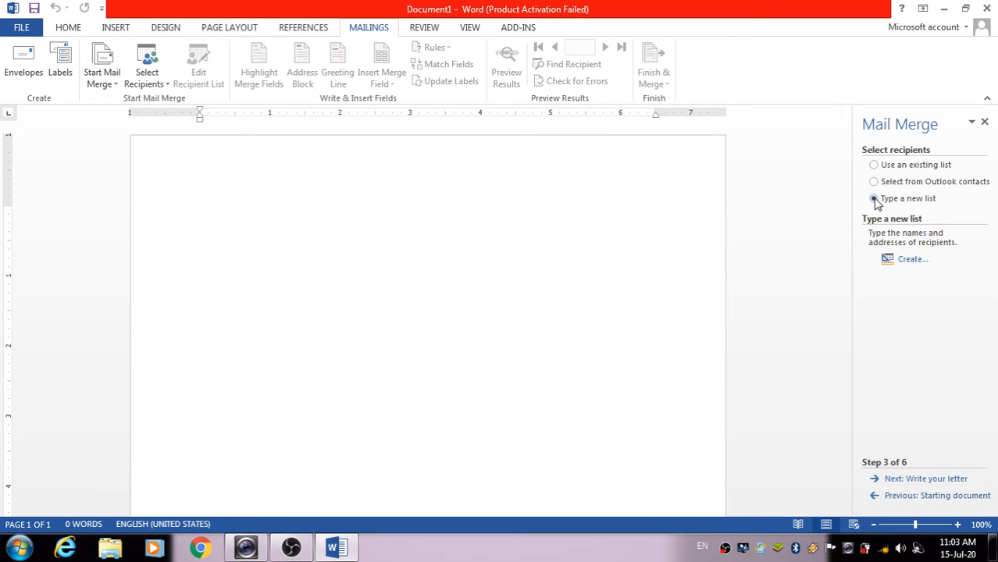
left_click(906, 266)
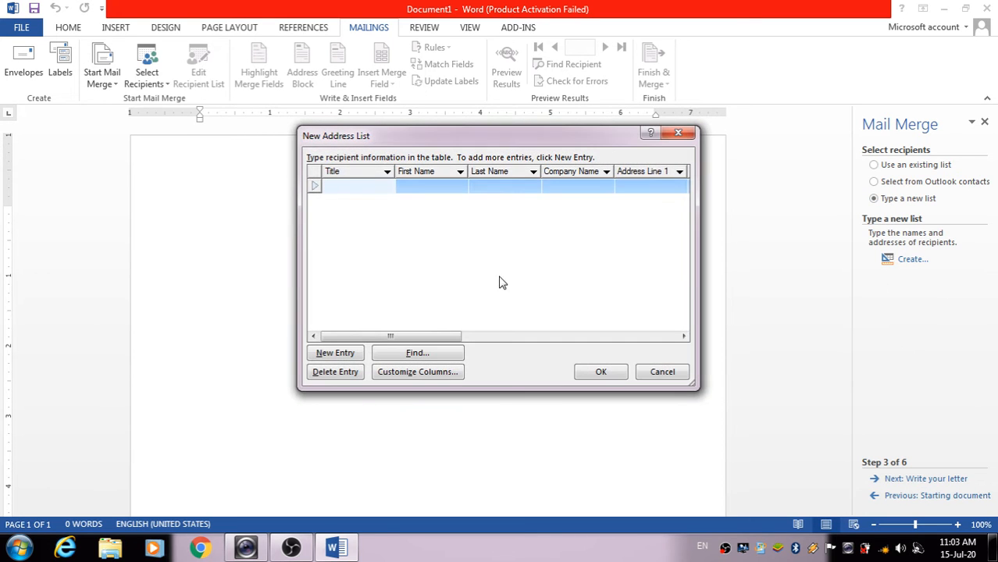
Scroll across the new list's columns and bring up Customize Columns
left_click(683, 337)
left_click(683, 337)
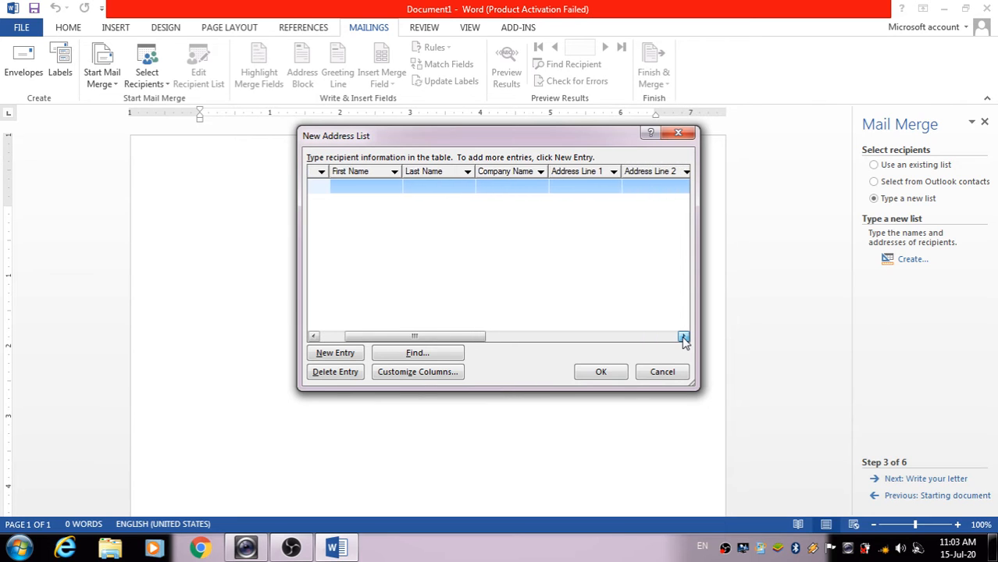
left_click(683, 336)
left_click(683, 336)
left_click_drag(506, 336, 456, 340)
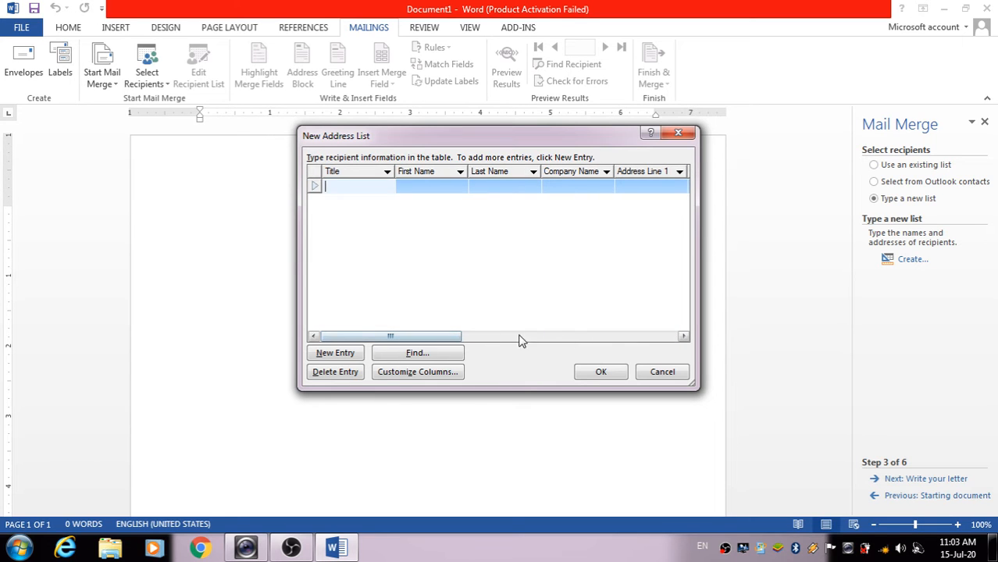
left_click(414, 378)
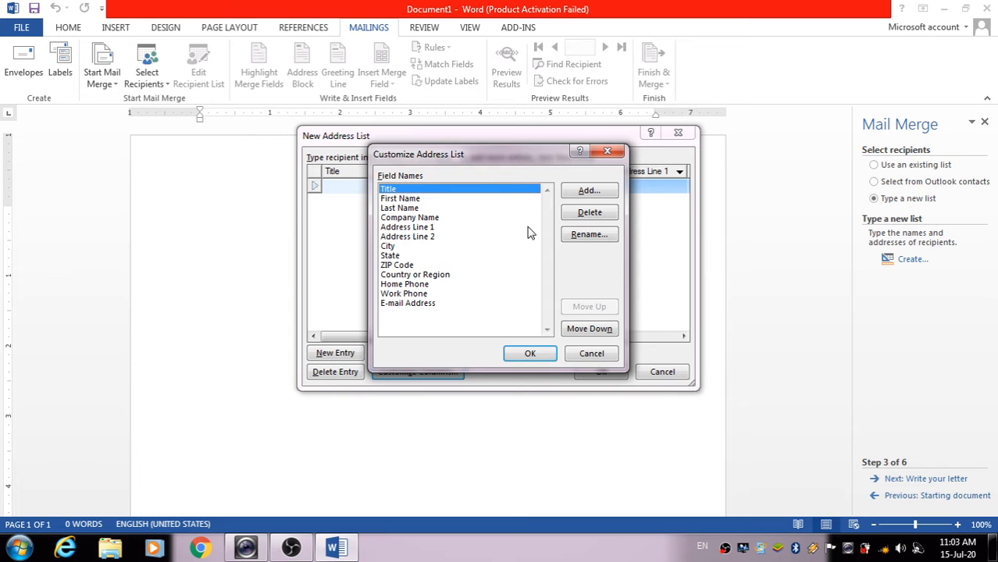
Delete the Title, First Name, Last Name, Company Name, Address Line 1/2 and City fields
left_click(590, 214)
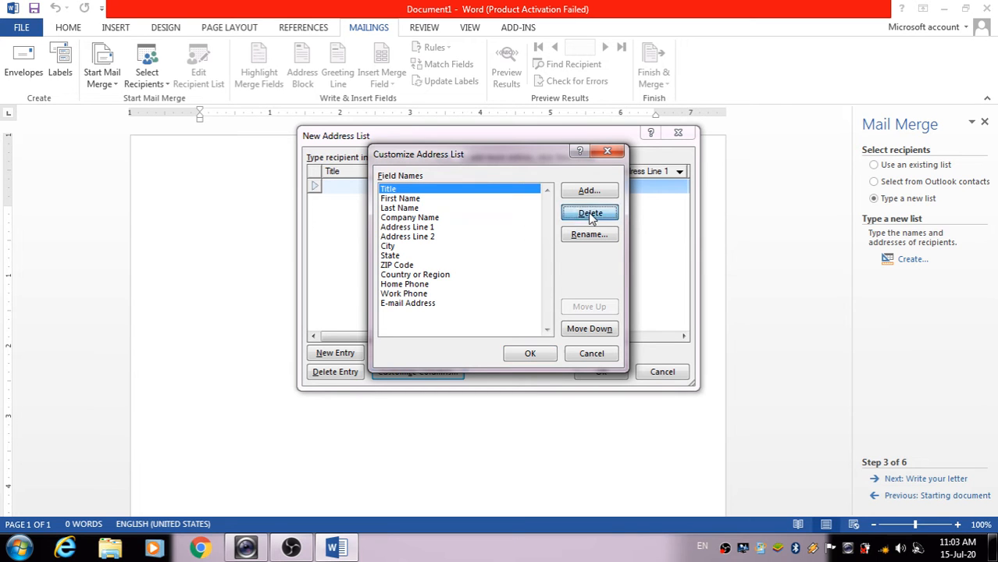
left_click(474, 314)
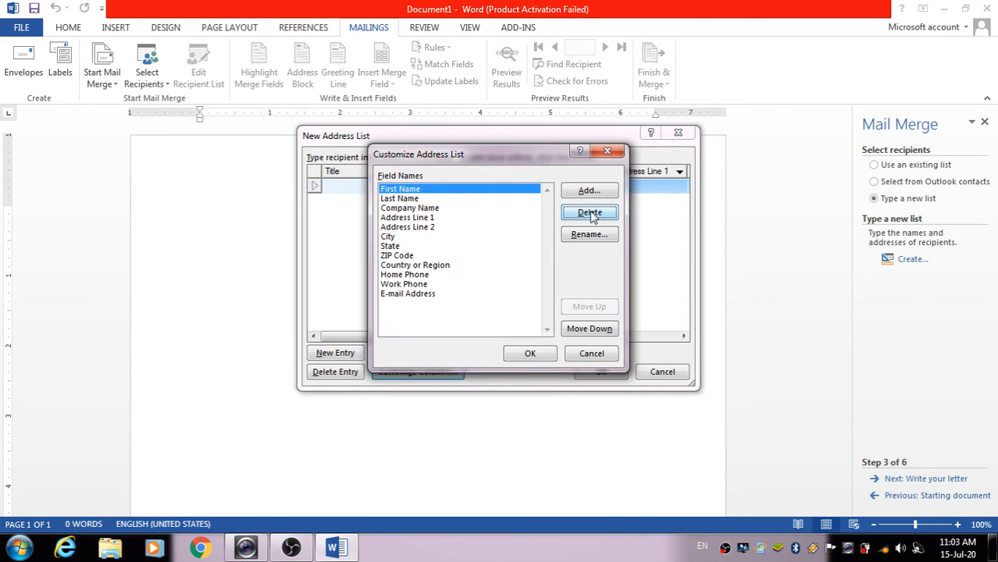
key("Return")
left_click(474, 314)
left_click(589, 213)
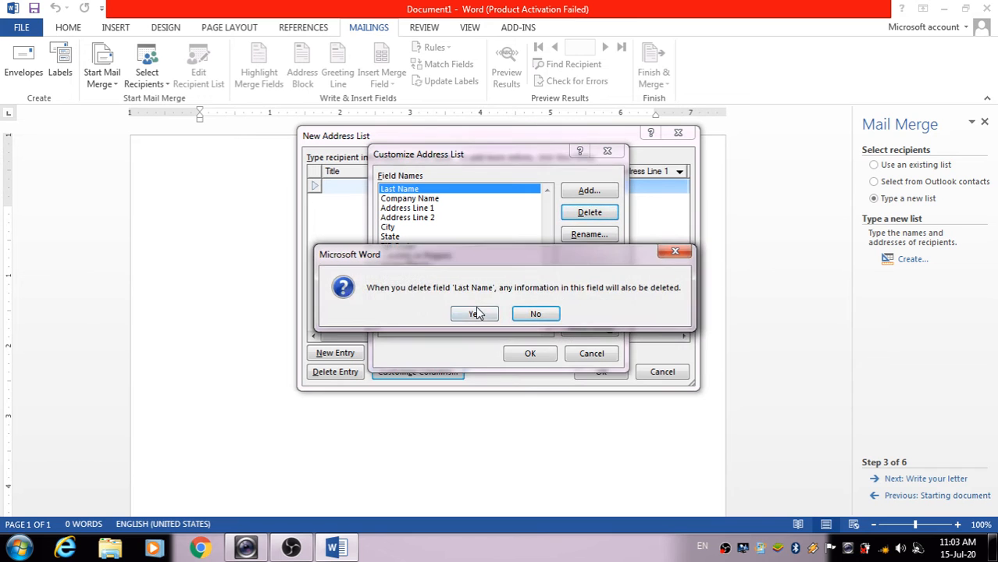
left_click(474, 313)
left_click(590, 211)
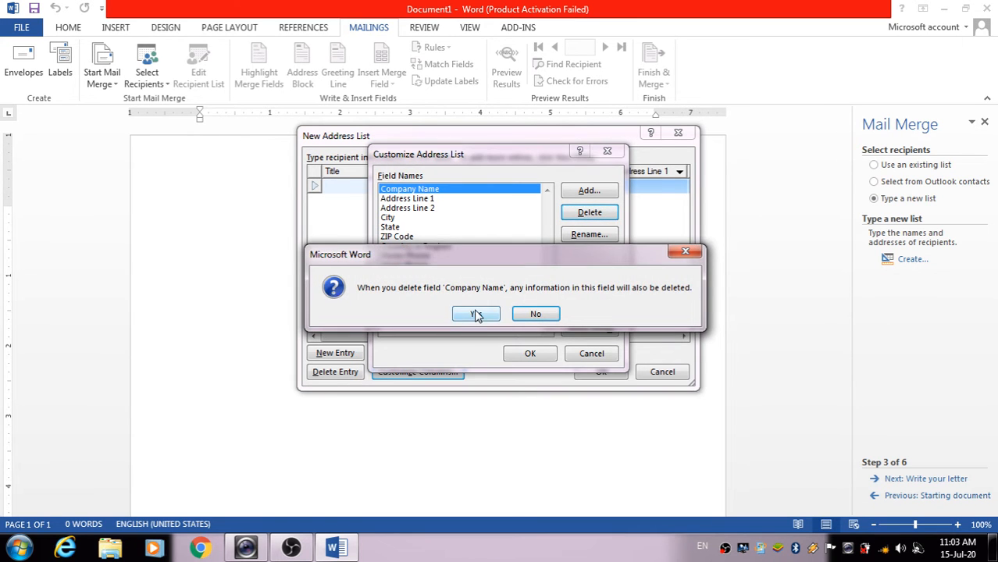
left_click(474, 313)
left_click(589, 212)
left_click(474, 313)
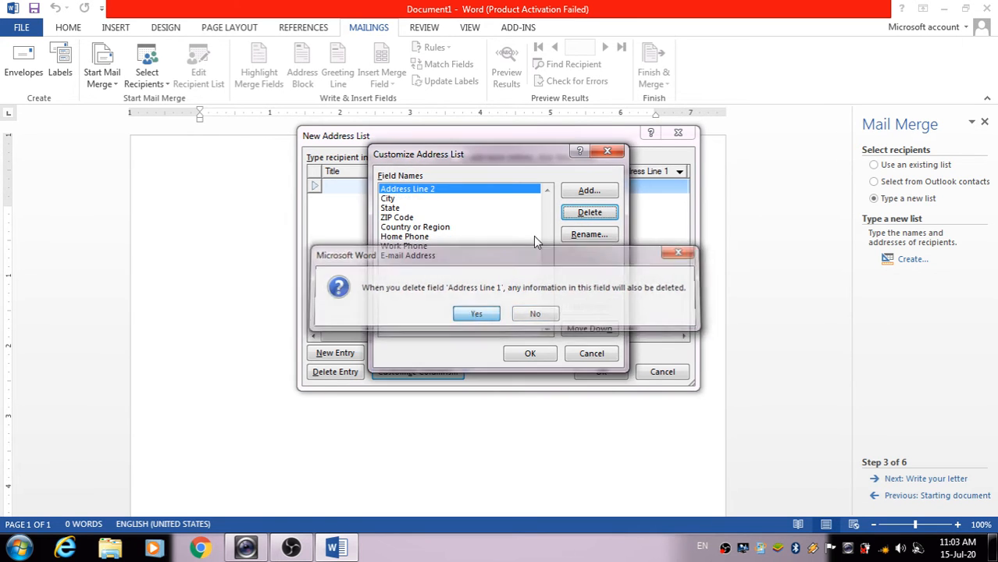
left_click(589, 212)
left_click(474, 313)
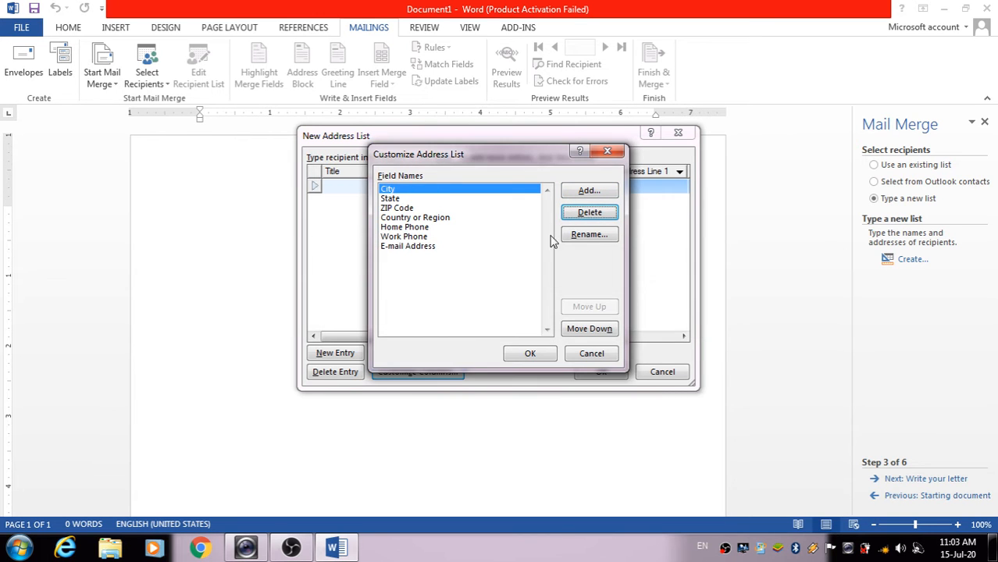
left_click(589, 212)
left_click(473, 313)
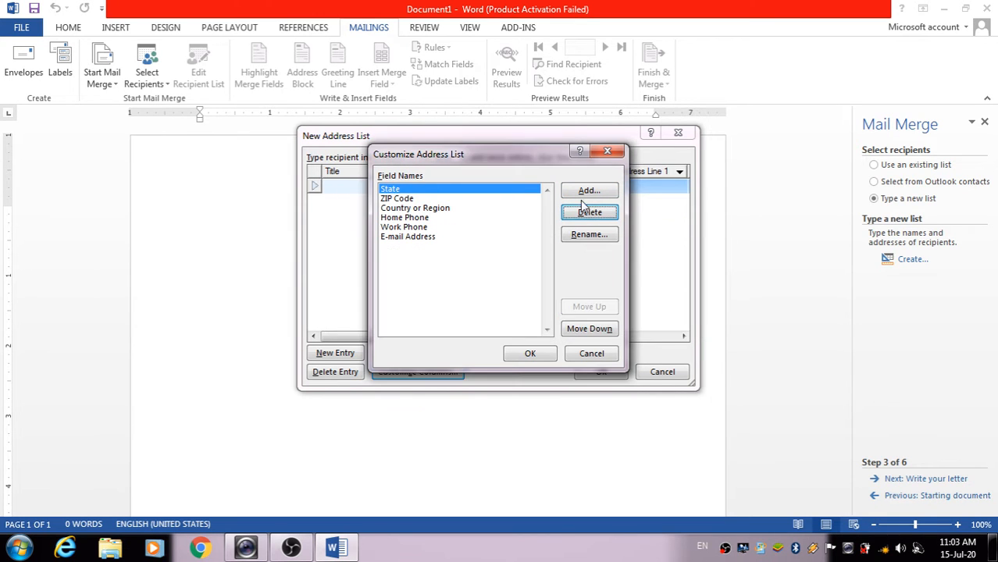
Delete the State, ZIP Code, Country, phone and E-mail fields, then start adding a field
left_click(587, 212)
left_click(474, 313)
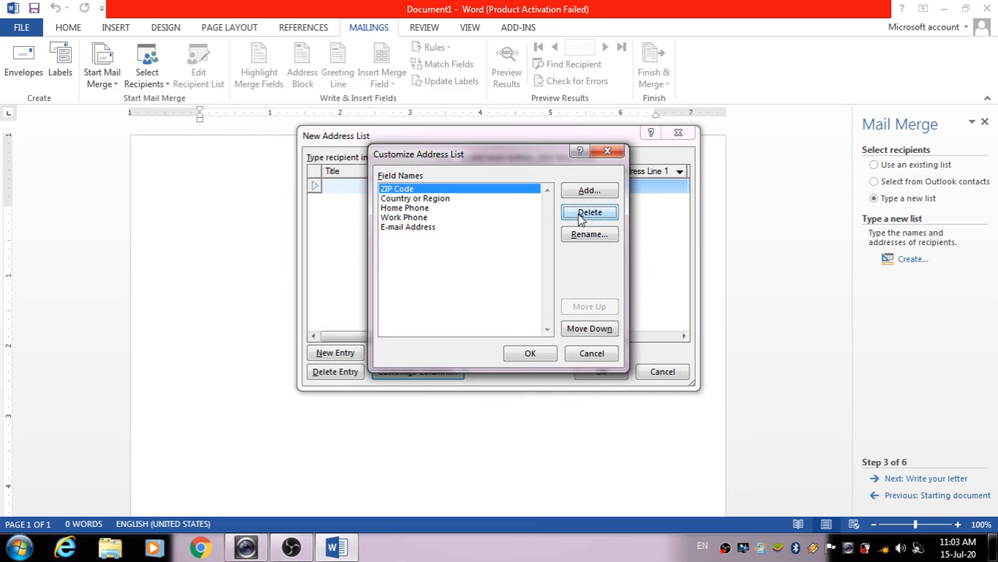
left_click(590, 212)
left_click(476, 313)
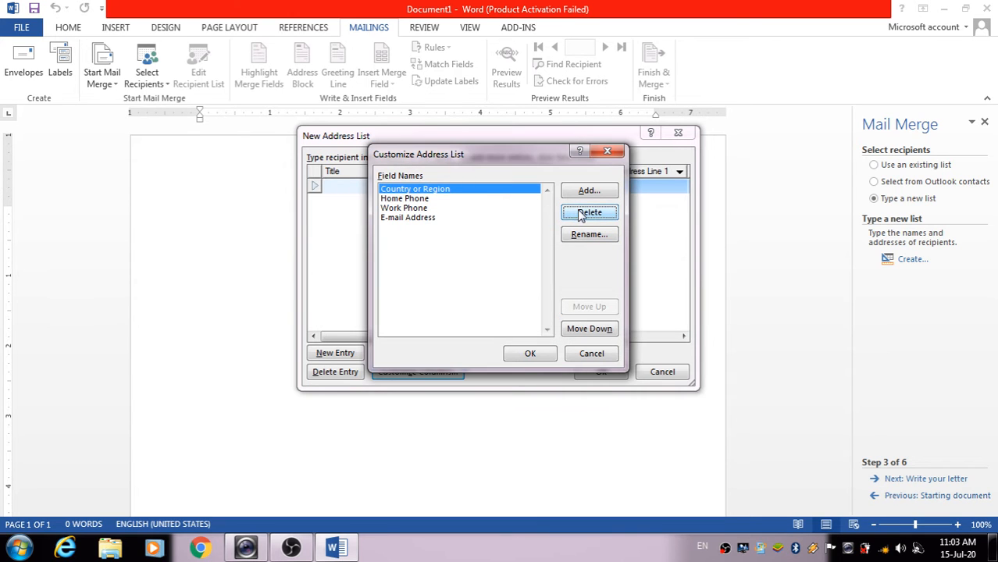
left_click(589, 213)
left_click(473, 313)
left_click(589, 212)
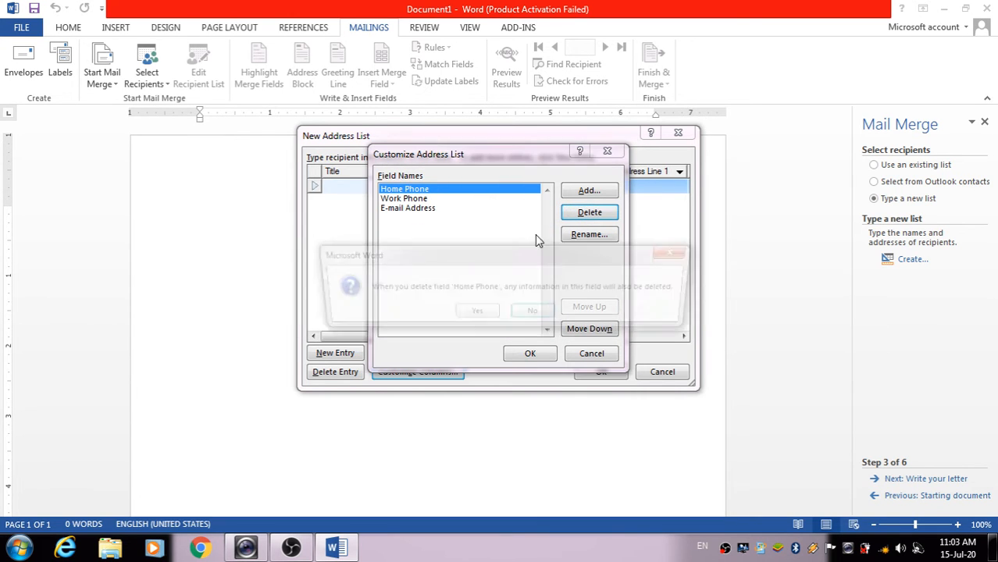
left_click(474, 313)
left_click(590, 212)
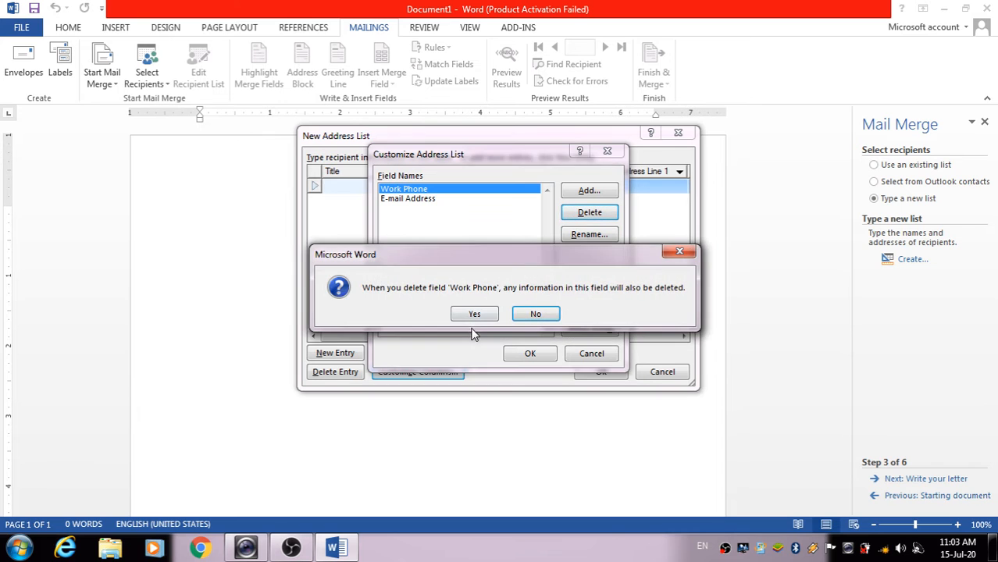
left_click(475, 313)
left_click(569, 213)
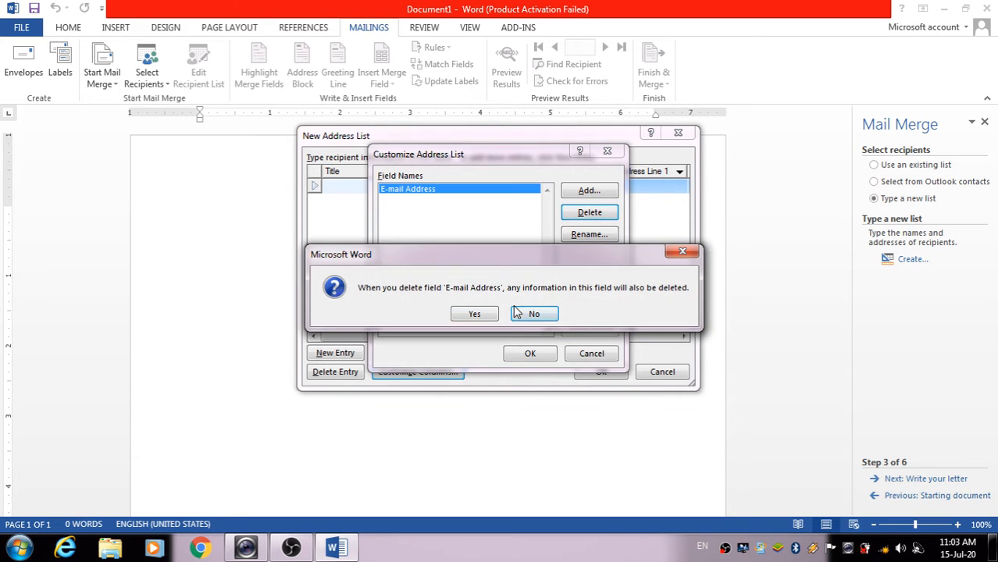
left_click(484, 313)
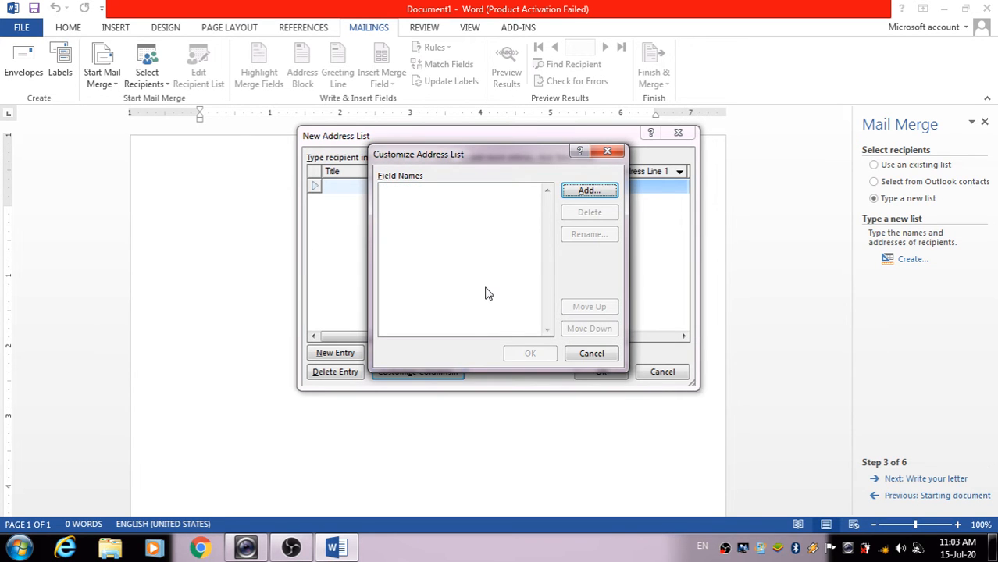
left_click(582, 193)
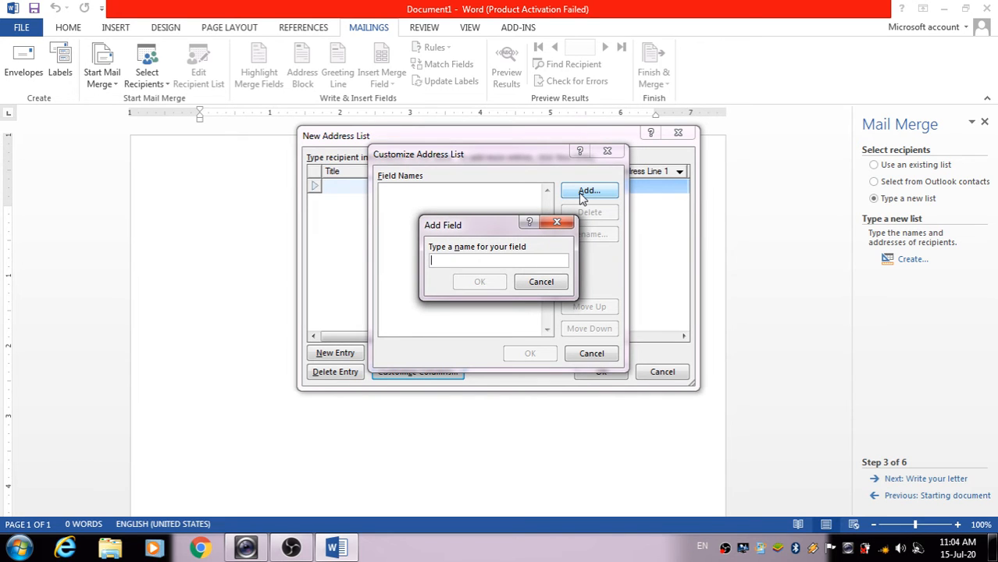
Add the custom fields 'name' and 'city' to the address list
type("nav")
key("BackSpace")
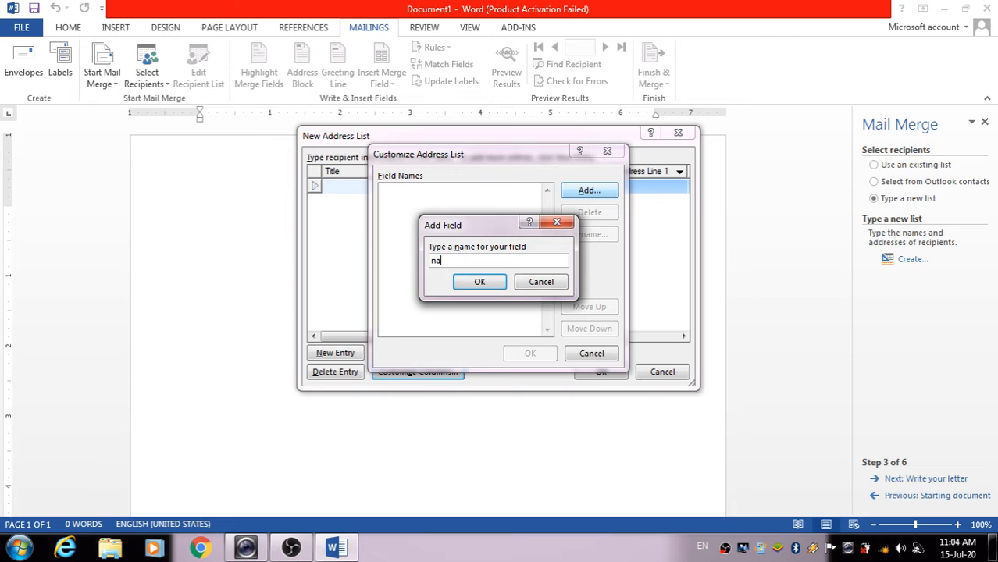
type("me")
key("Return")
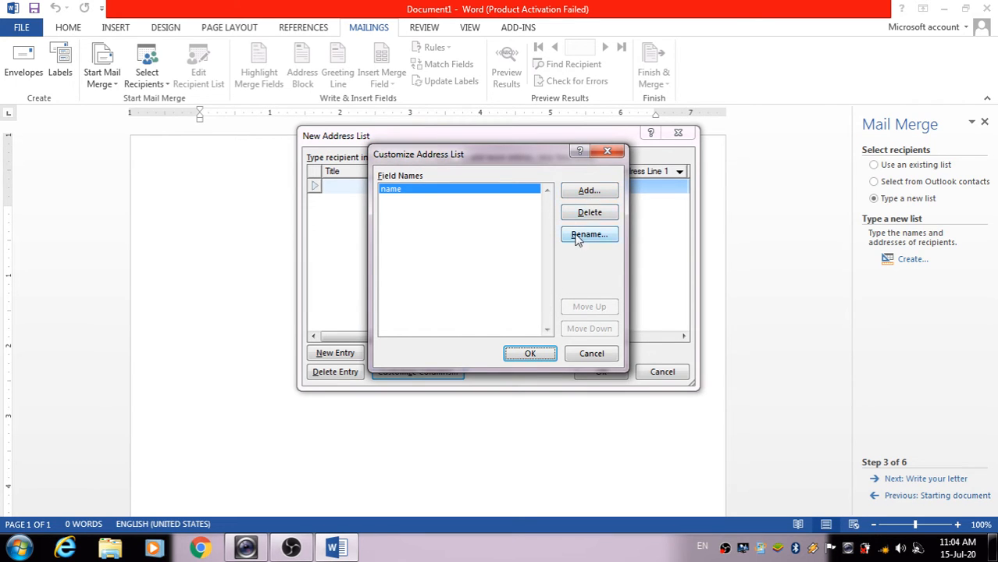
left_click(575, 193)
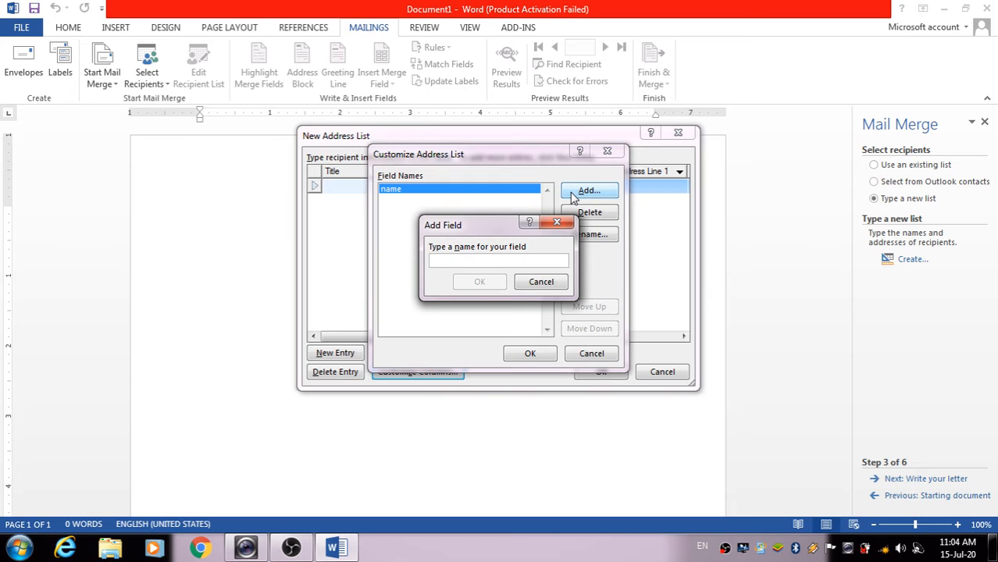
type("co")
key("BackSpace")
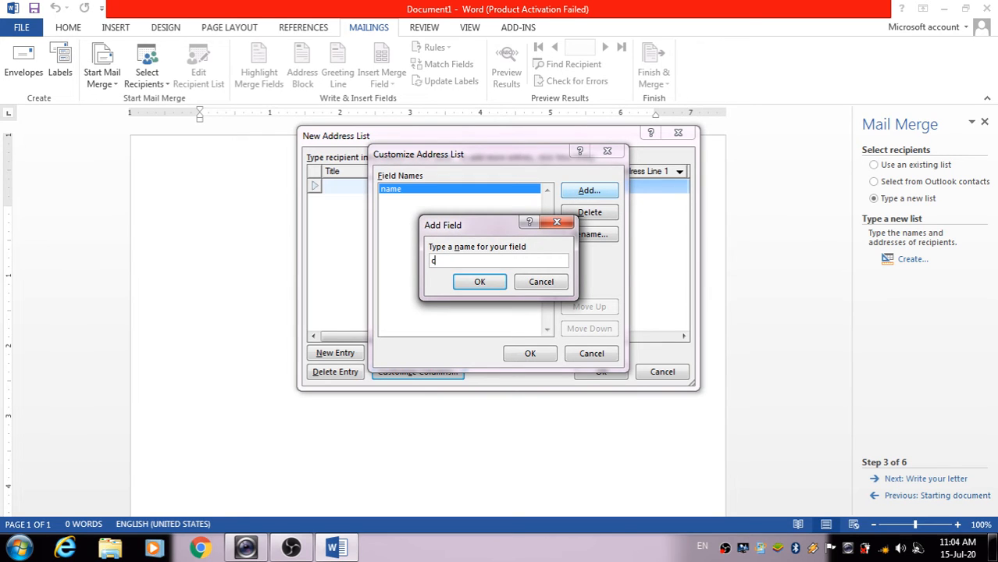
type("ity")
key("Return")
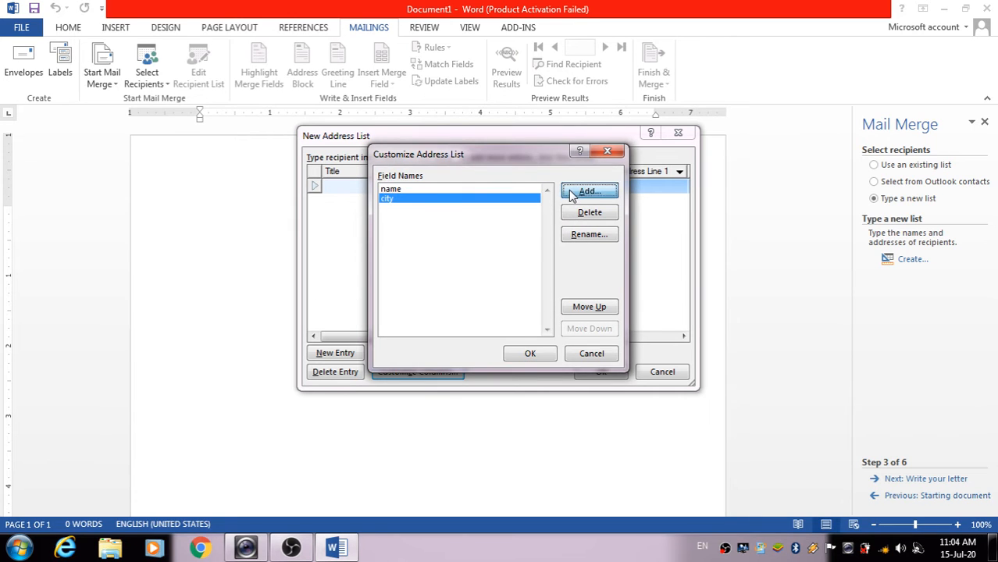
Add the 'mobile n' and 'state' fields and apply the new columns
left_click(572, 195)
type("mobile")
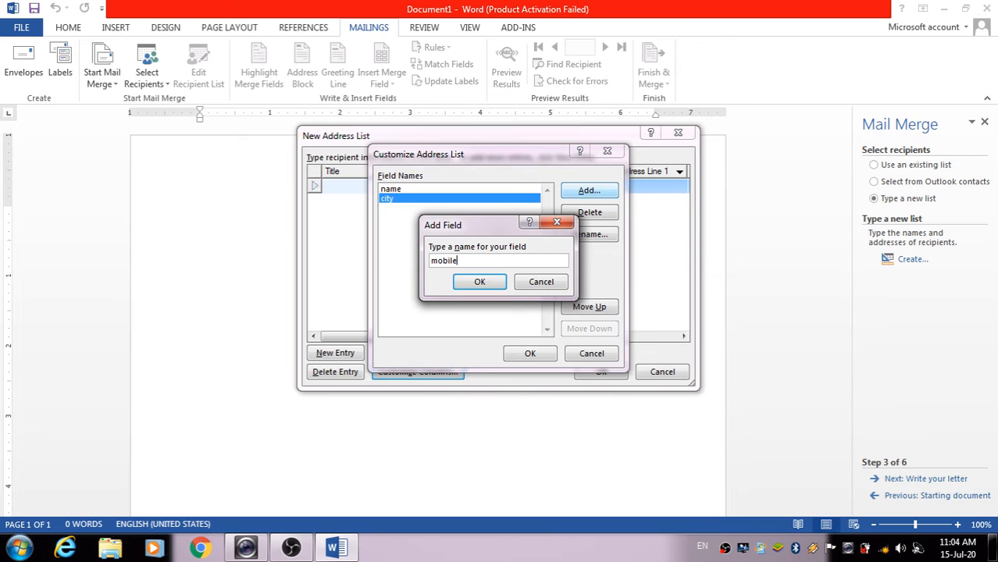
type(" nn")
key("BackSpace")
key("Return")
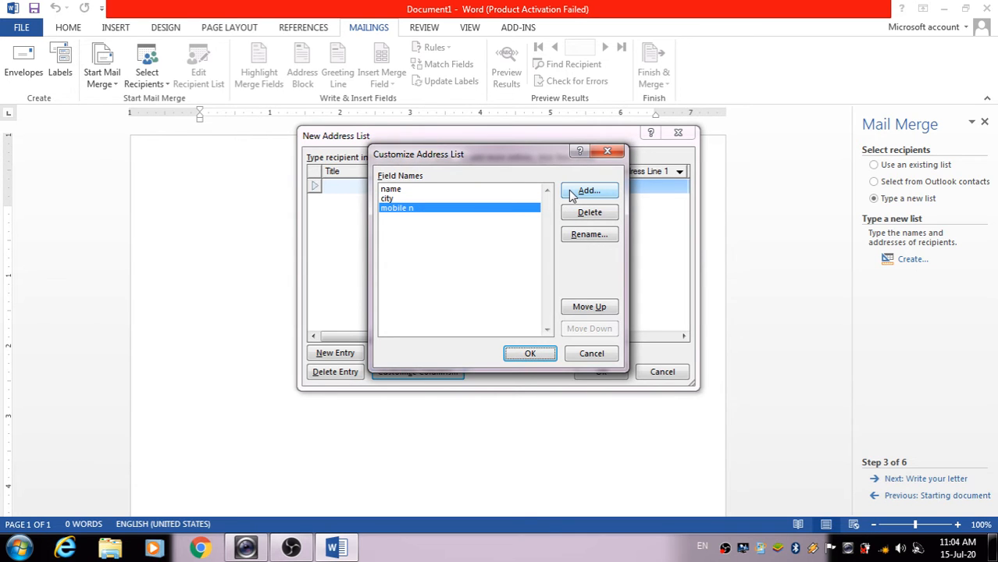
left_click(586, 192)
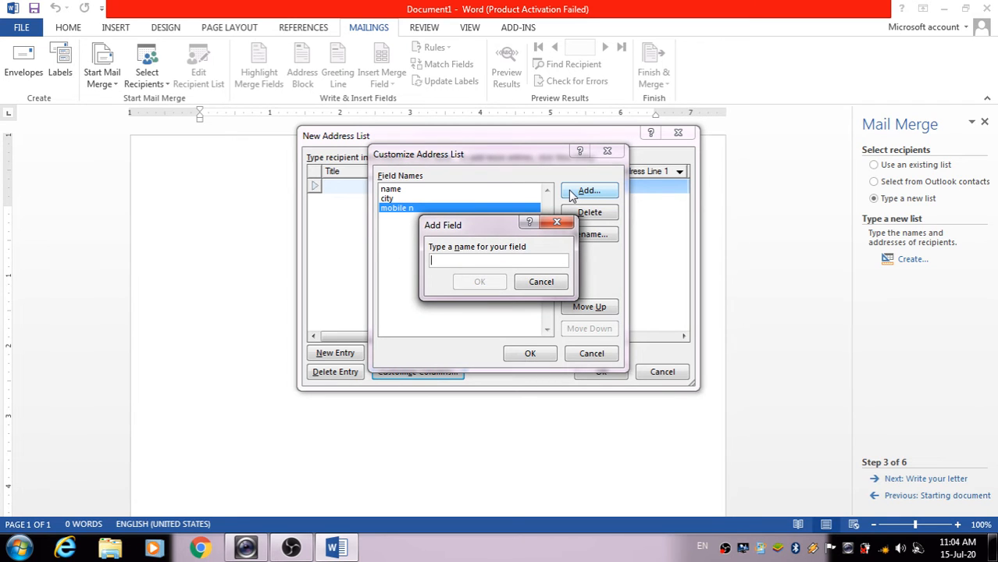
type("sa")
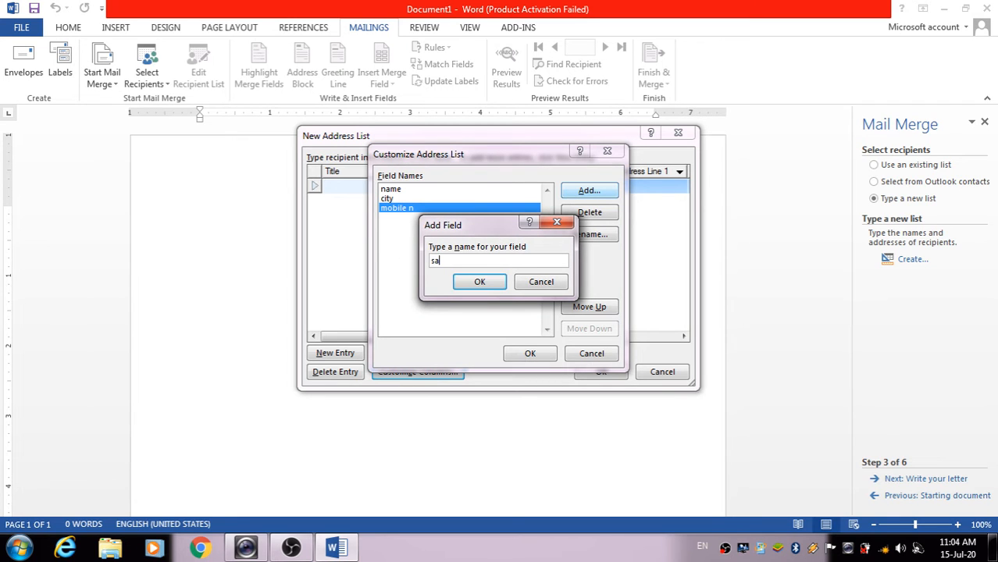
type("ate")
left_click(484, 282)
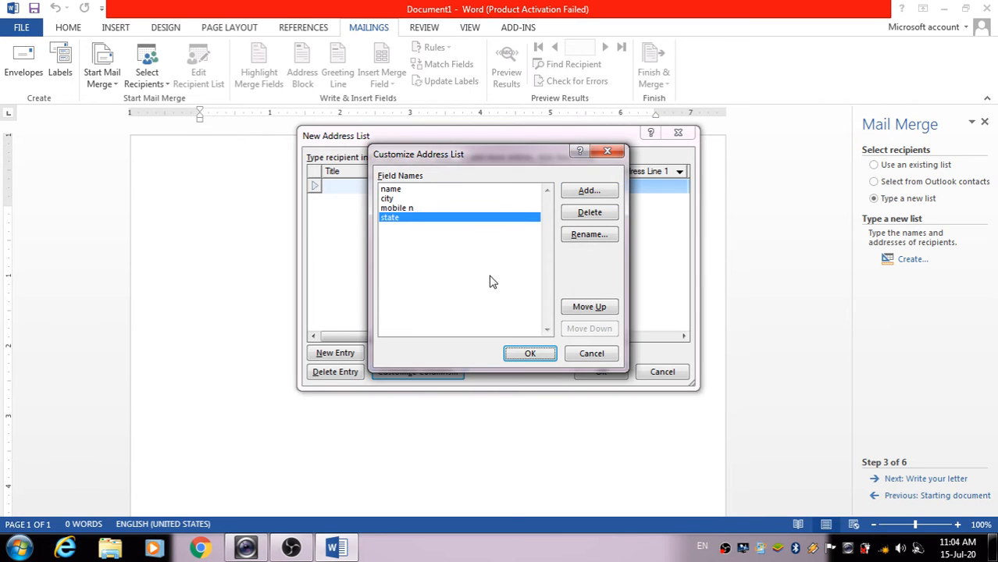
left_click(536, 355)
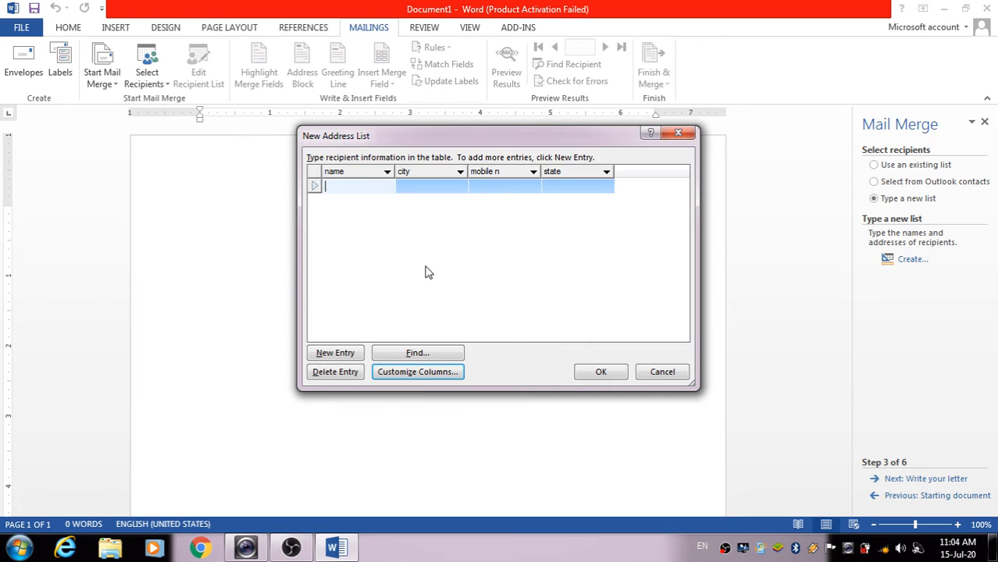
Enter the first recipient's name, city, mobile number and state 'mp'
type("ashu")
key("Tab")
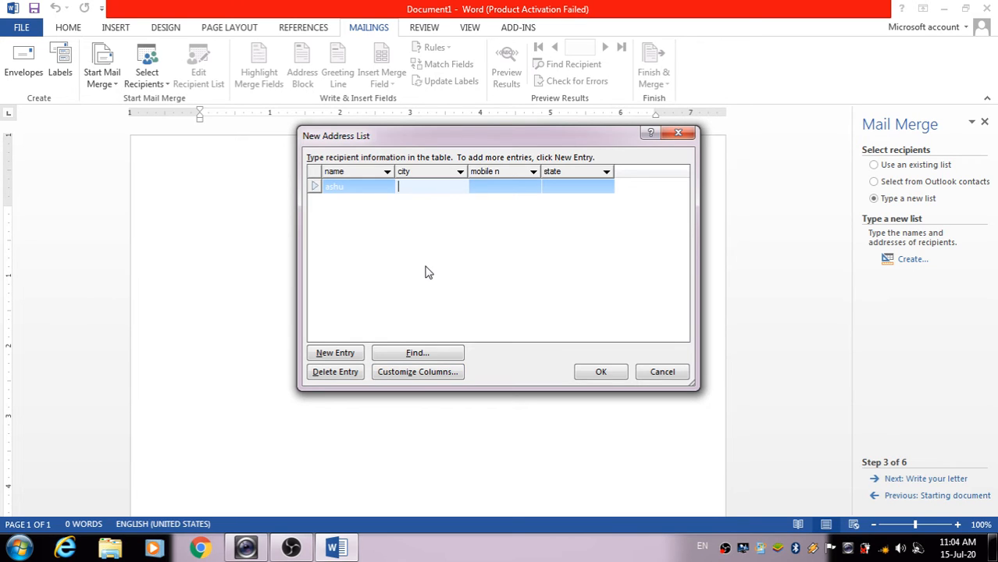
type("shivpuri")
key("Tab")
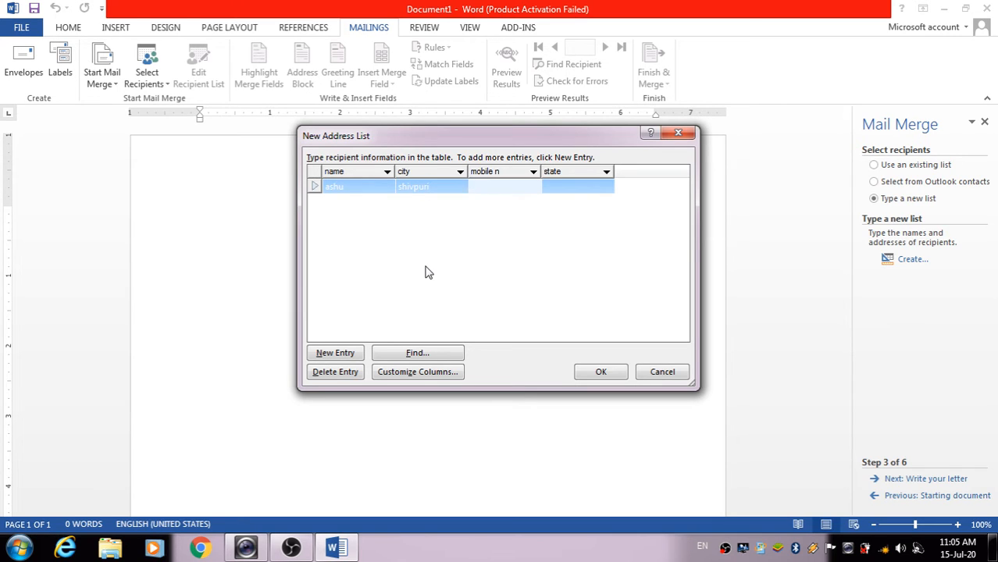
key("Tab")
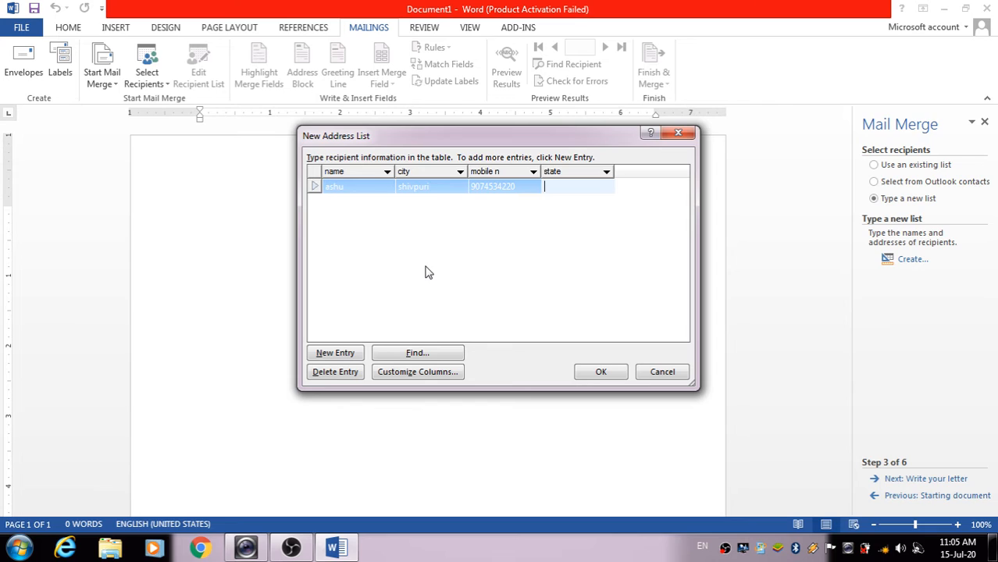
type("mp")
key("Tab")
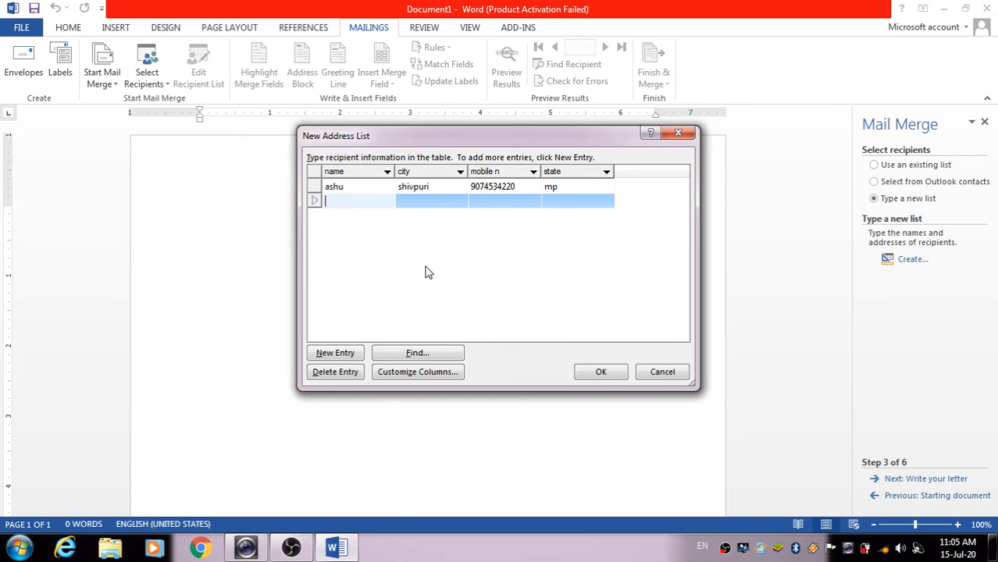
Enter the second recipient's name, city, mobile number and state 'mp', then add a blank row
type("naved")
key("Tab")
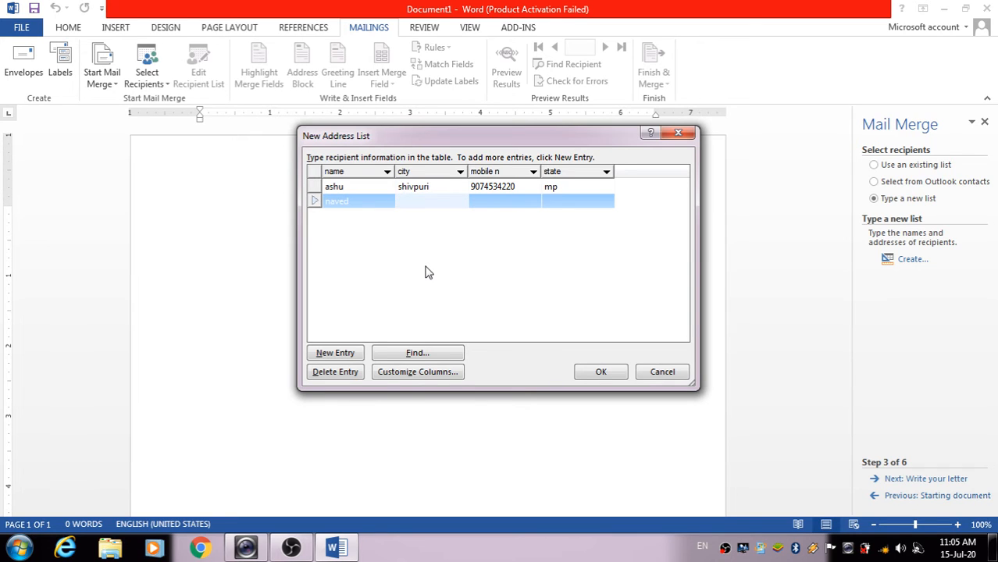
type("sh")
key("BackSpace")
key("BackSpace")
type("gwat")
key("BackSpace")
type("lior")
key("Tab")
type("9")
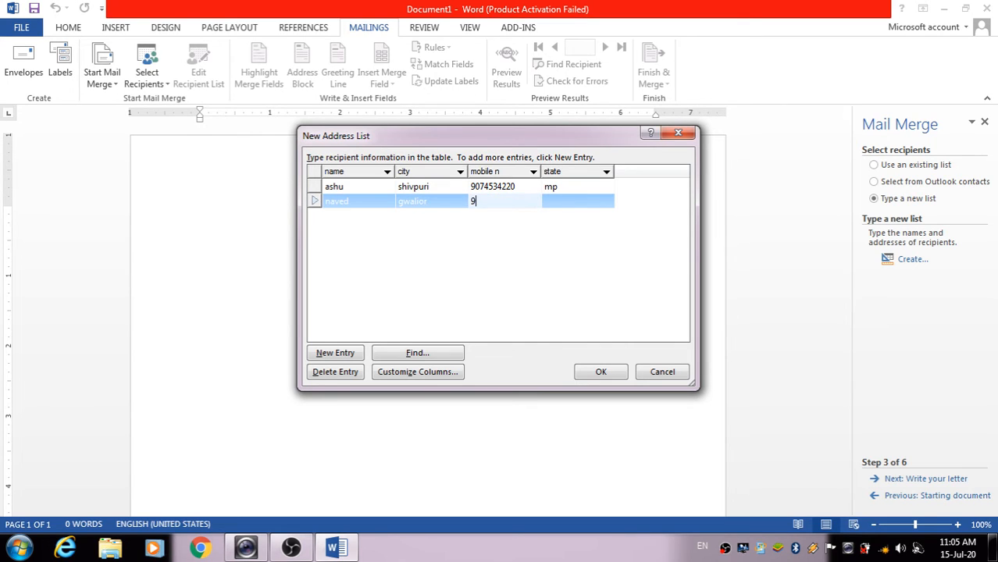
type("07453422")
key("BackSpace")
key("BackSpace")
key("BackSpace")
key("BackSpace")
key("BackSpace")
key("BackSpace")
key("BackSpace")
key("BackSpace")
key("BackSpace")
key("Tab")
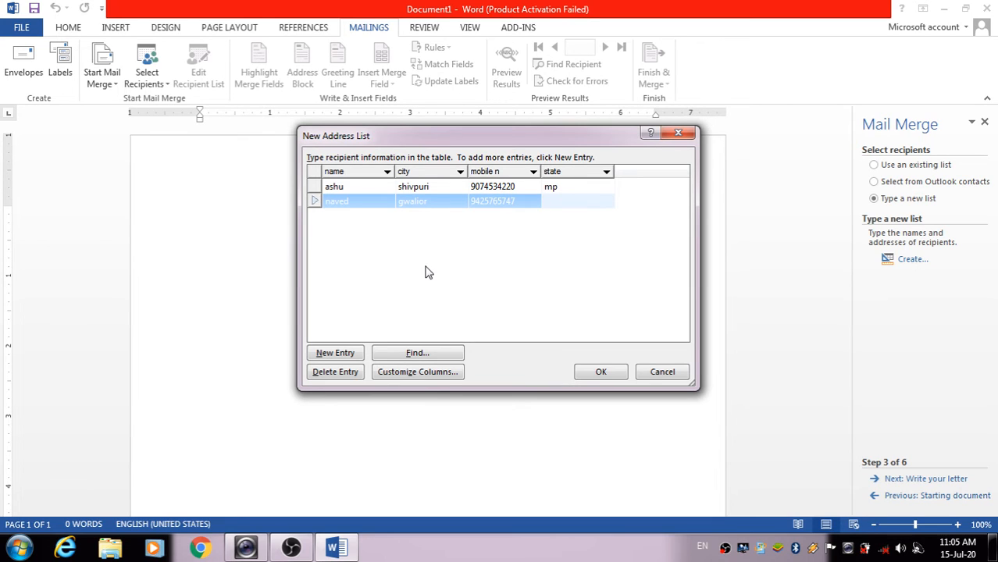
type("mp")
left_click(335, 353)
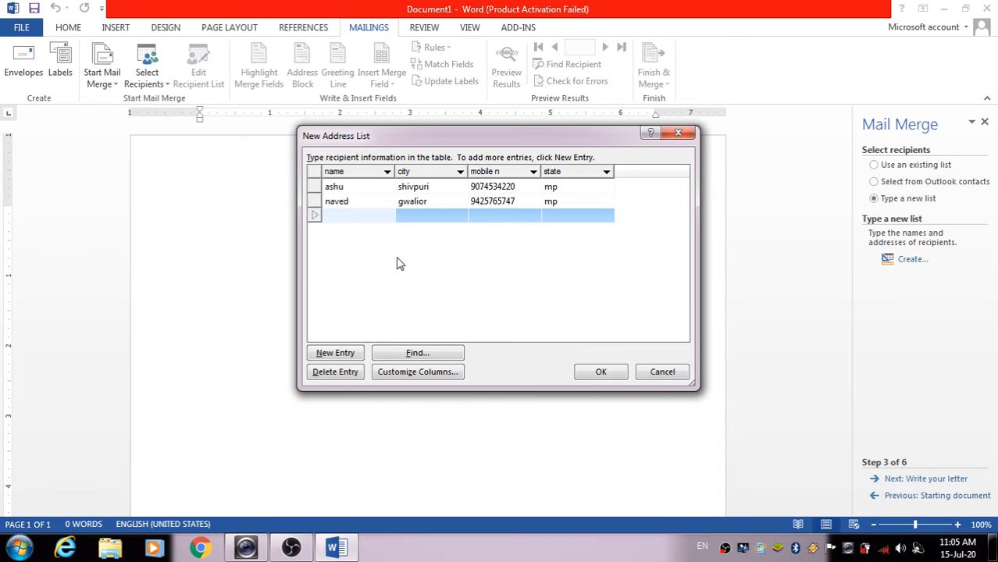
Fill in the third recipient's name, city, mobile number and state, then add a blank fourth row
type("imran")
key("Tab")
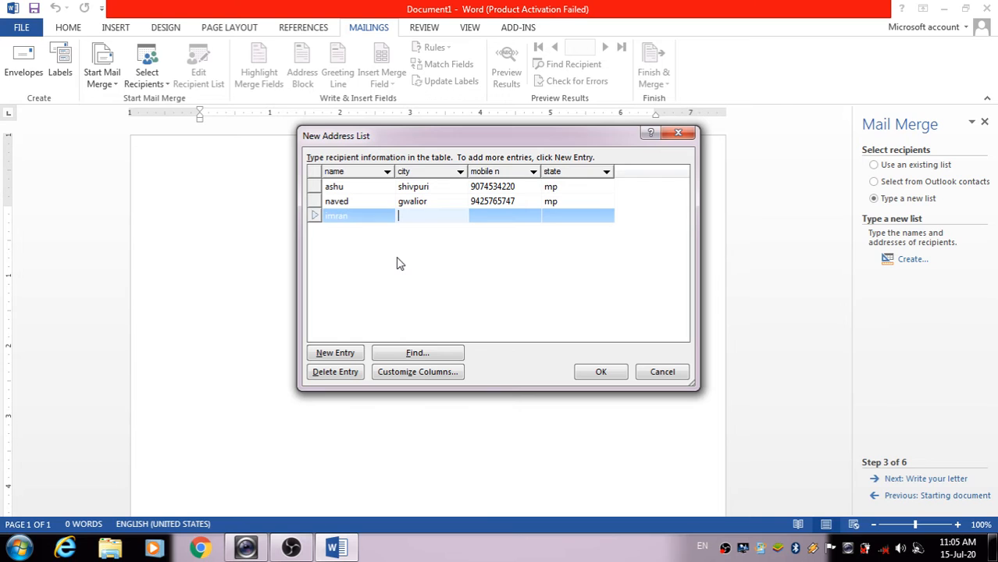
type("guna")
key("Tab")
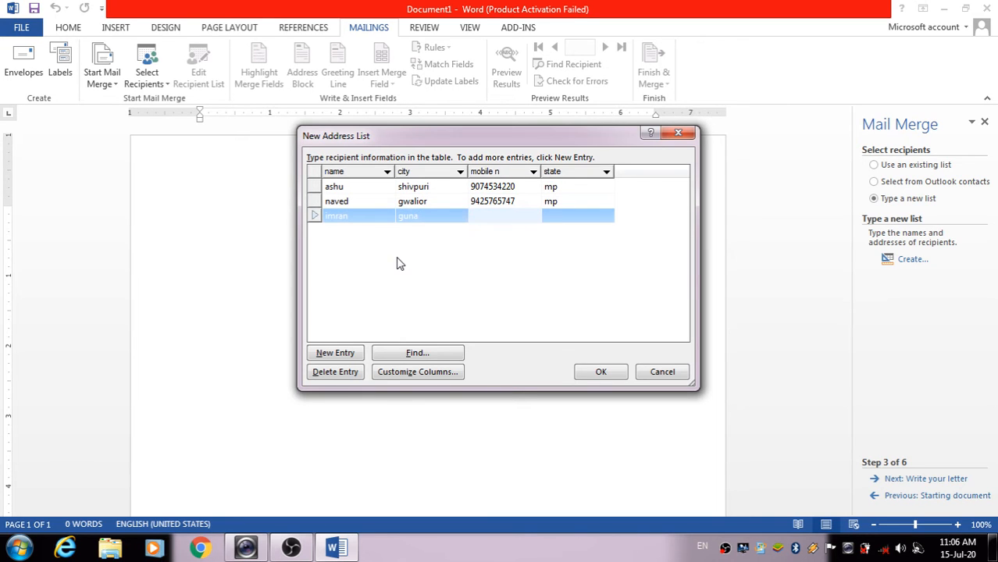
key("Tab")
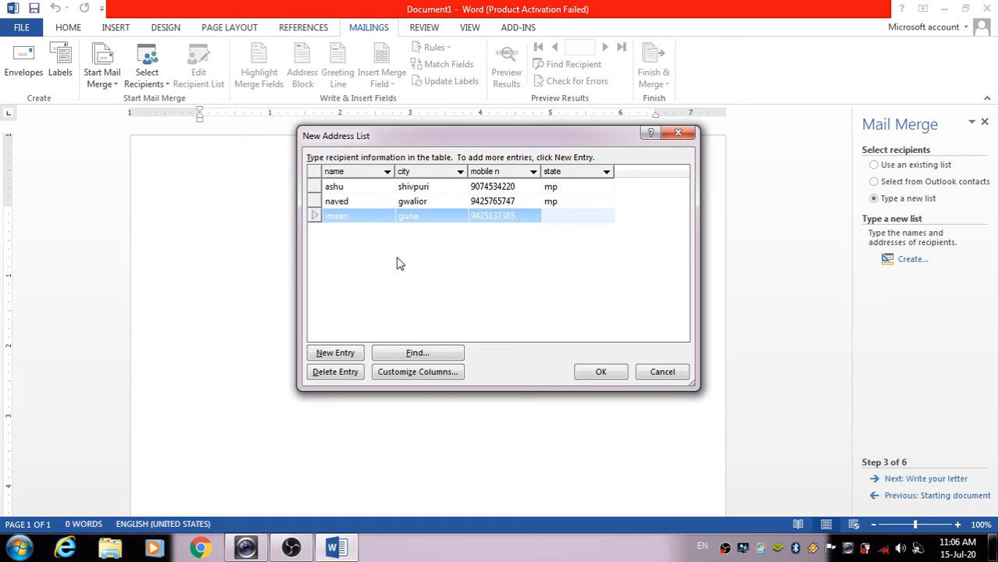
type("mp")
left_click(354, 355)
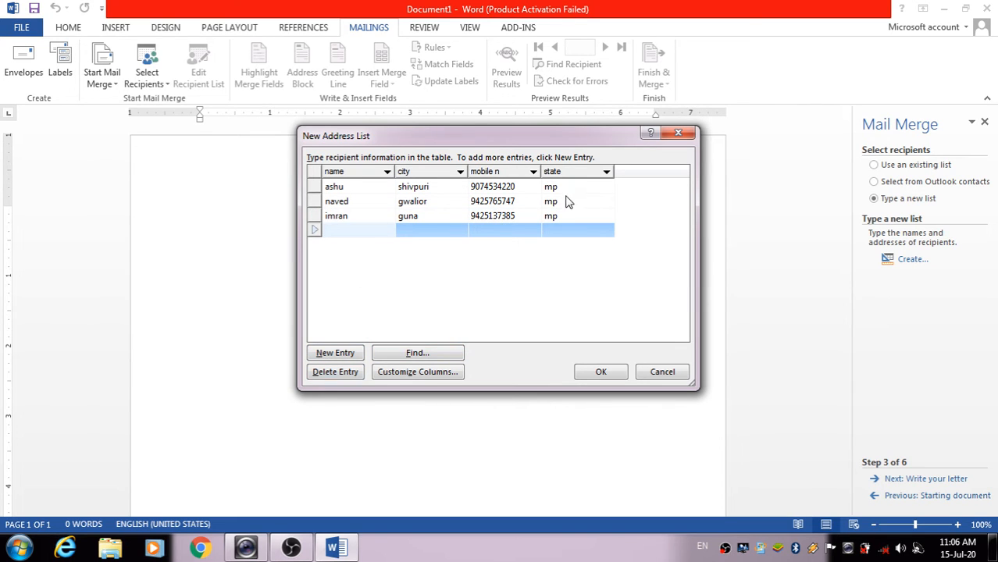
Delete the blank fourth row and search the list for the second recipient's name
left_click(348, 372)
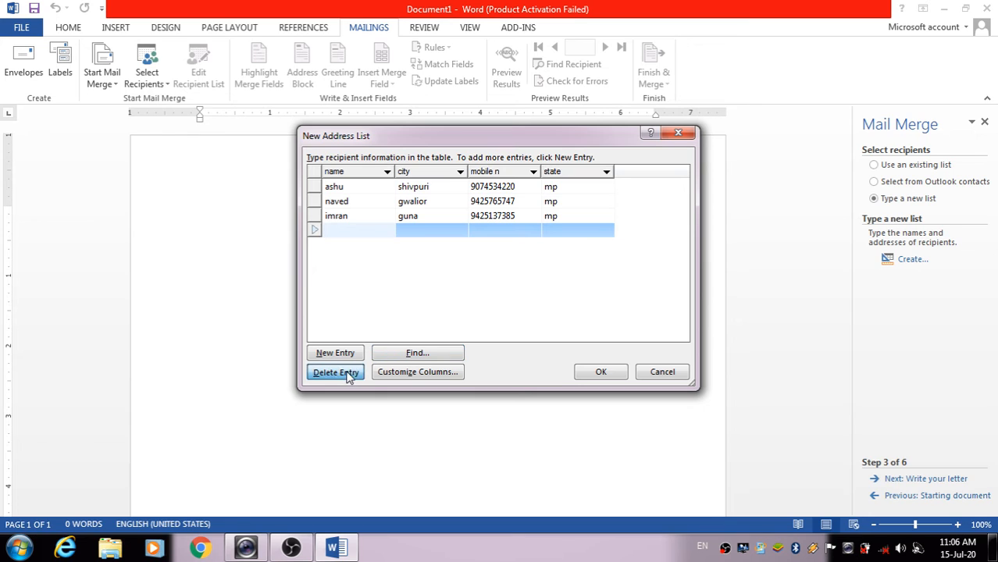
left_click(474, 314)
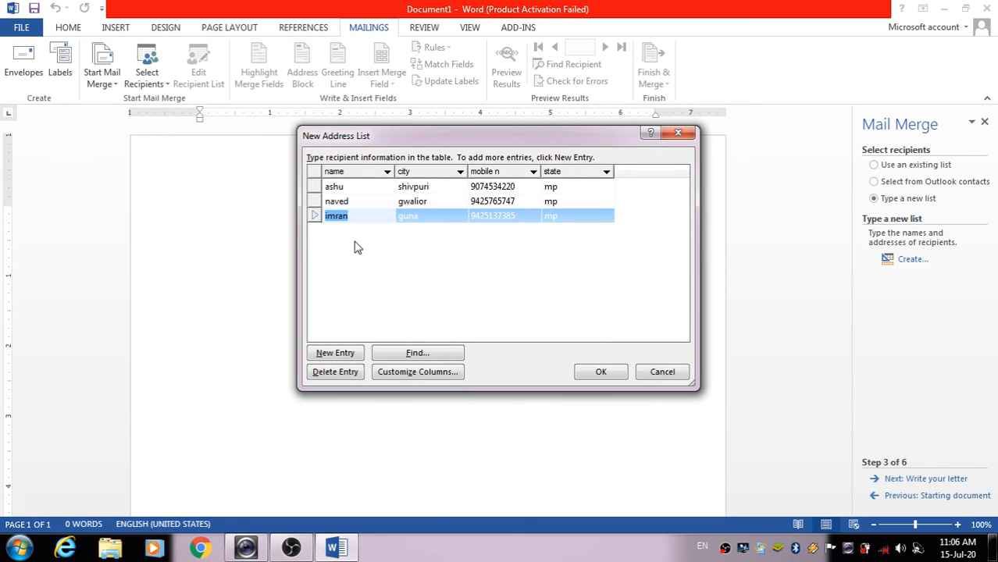
left_click(430, 356)
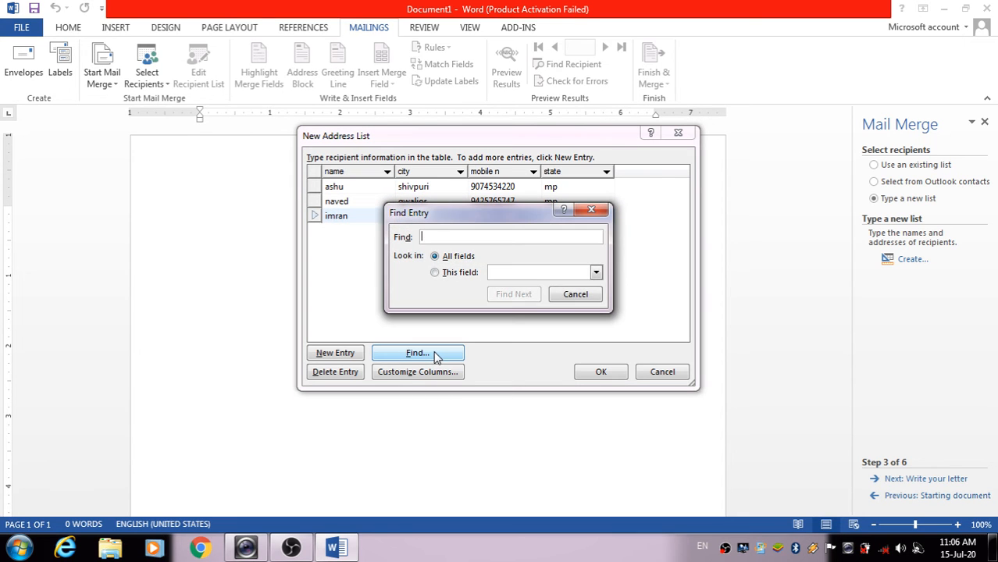
type("naved")
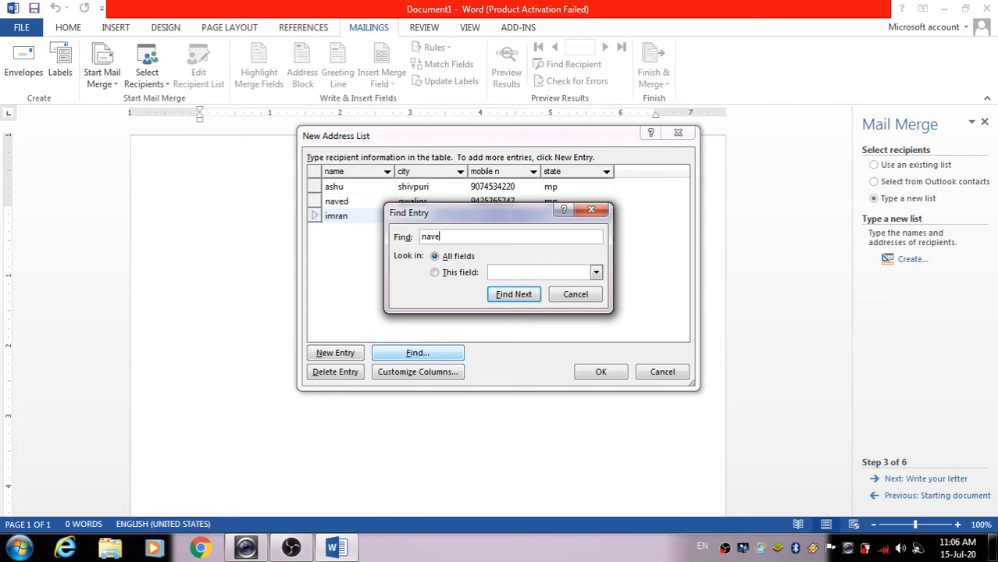
left_click(514, 295)
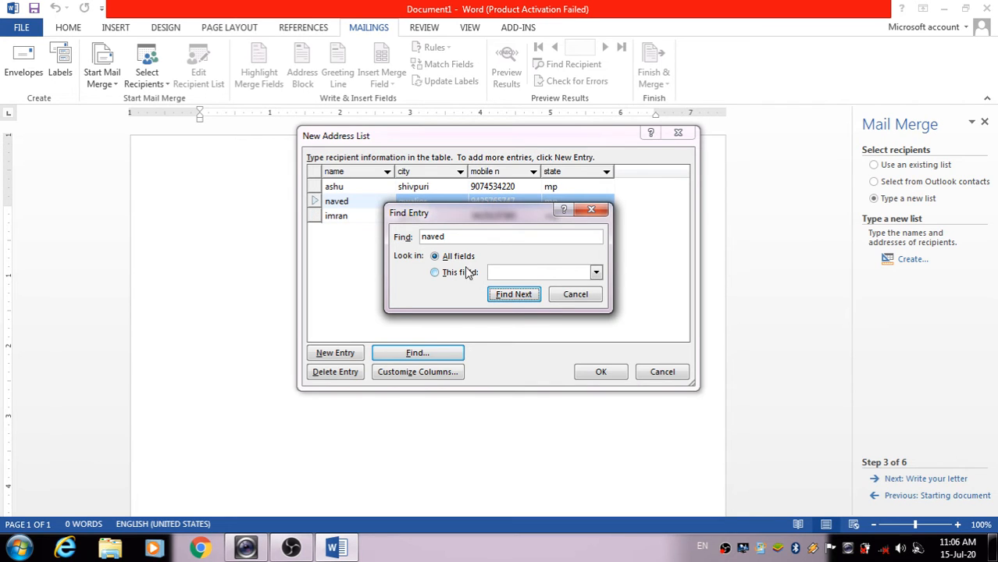
left_click(524, 298)
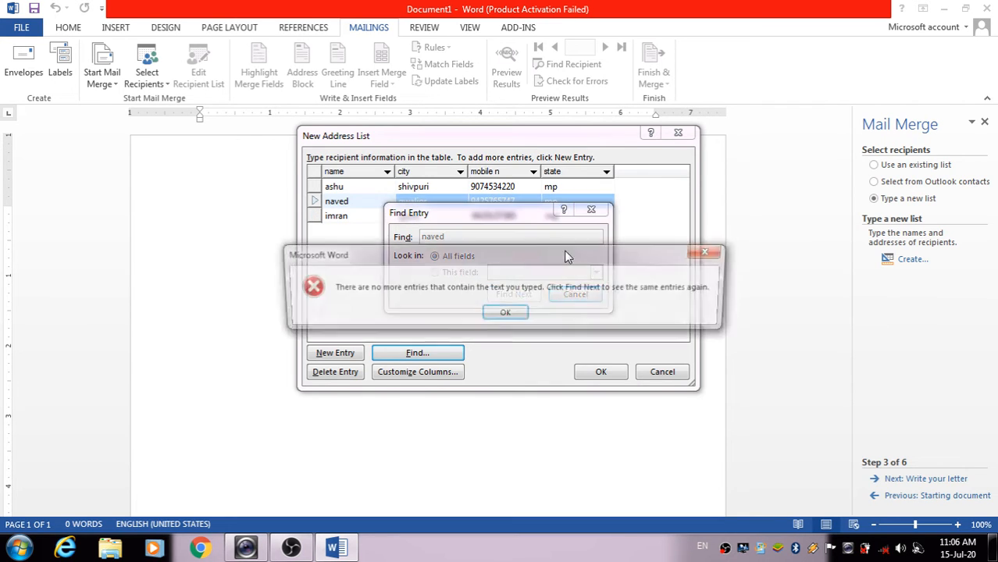
left_click(531, 316)
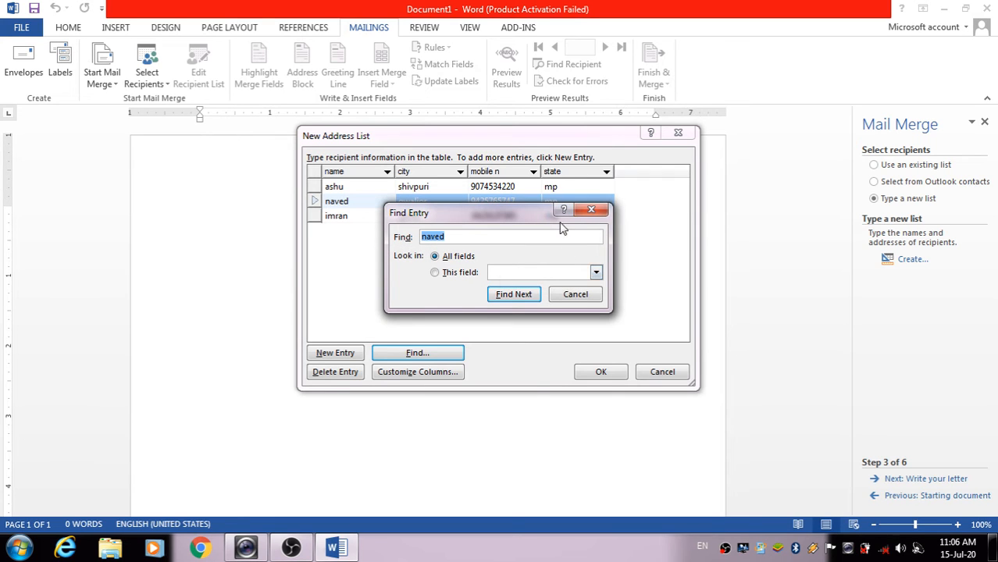
left_click(587, 297)
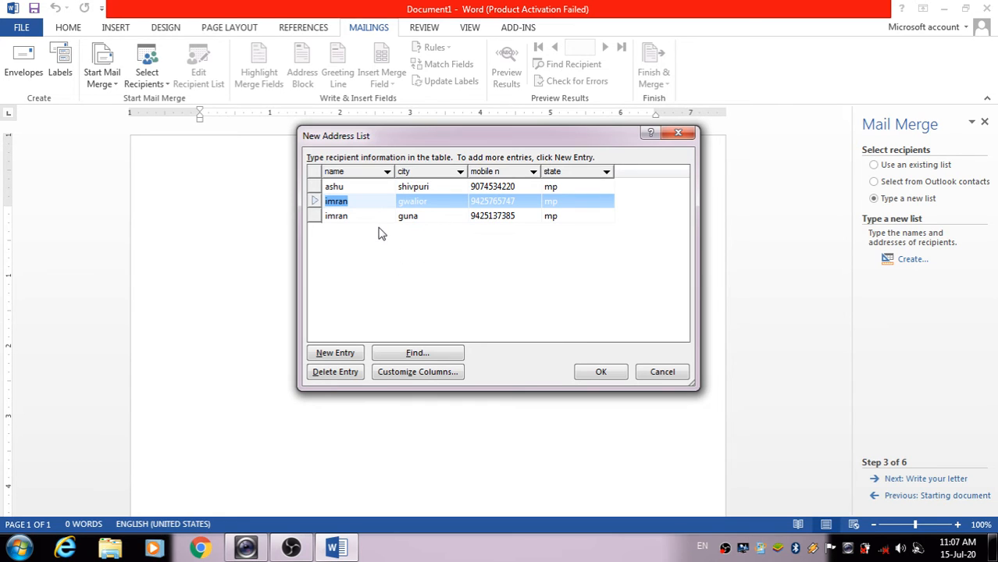
Retype the second recipient's name in its row and accept the address list
left_click(373, 203)
key("BackSpace")
key("BackSpace")
key("BackSpace")
key("BackSpace")
key("BackSpace")
type("naved")
left_click(598, 372)
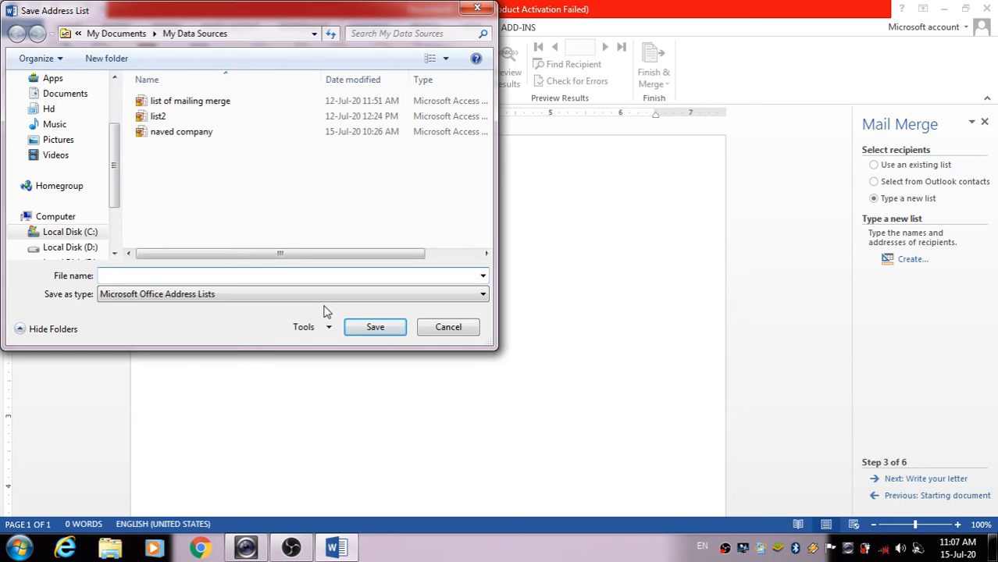
Save the new recipient list as 'iqra list' in My Data Sources
type("i")
key("Tab")
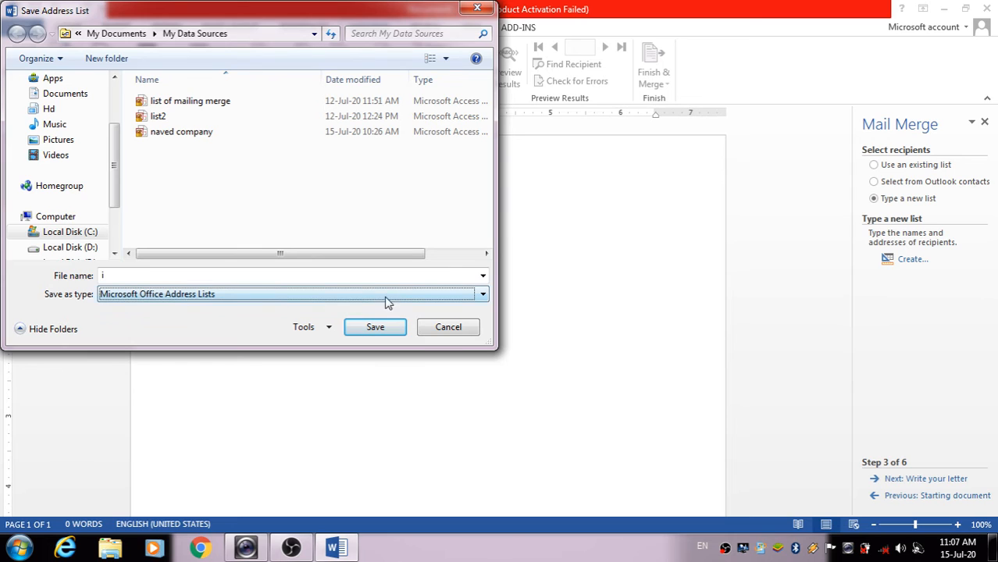
left_click(359, 275)
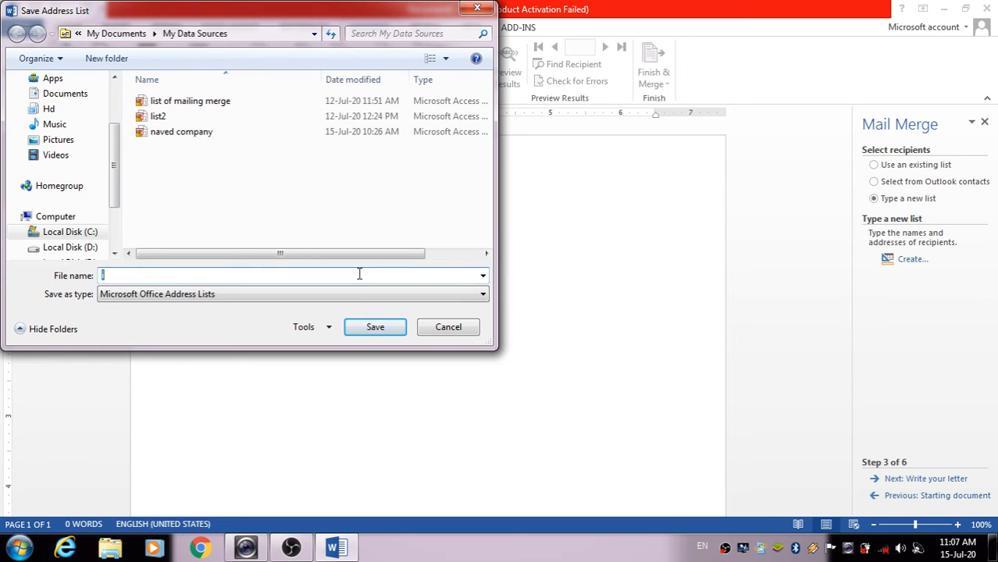
type("iqra list")
left_click(373, 328)
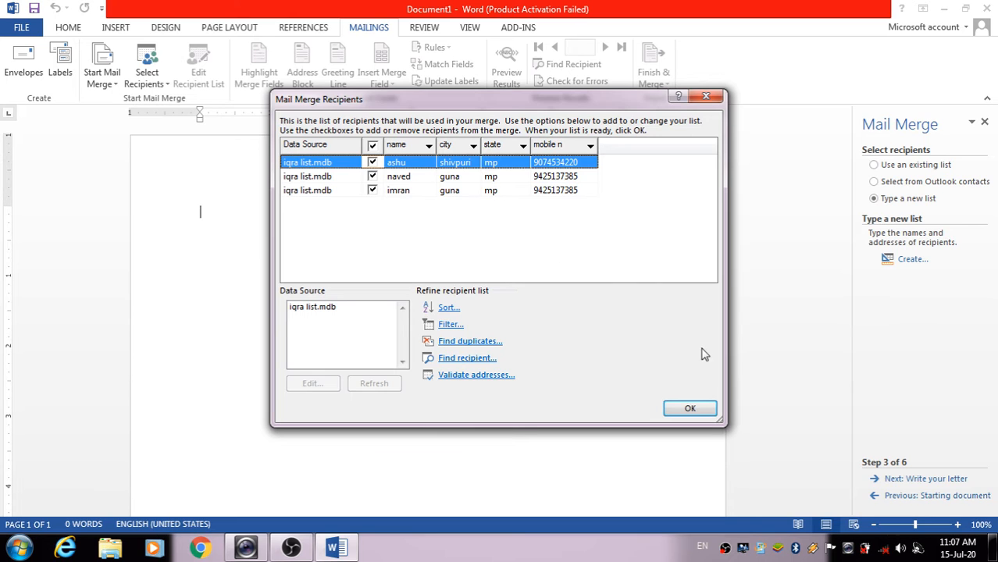
Accept the three iqra list recipients and advance to step 4, Write your letter
left_click(690, 408)
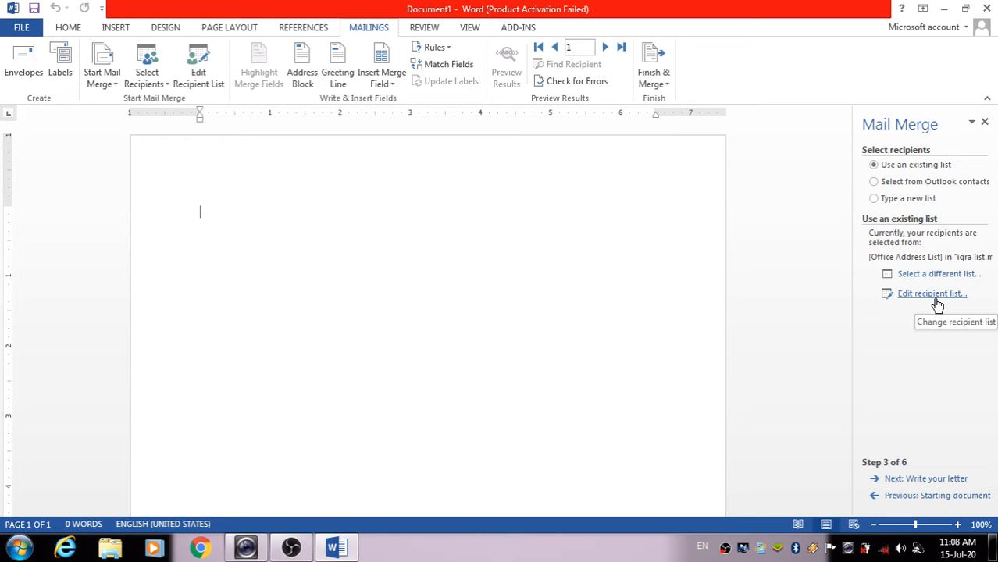
left_click(925, 478)
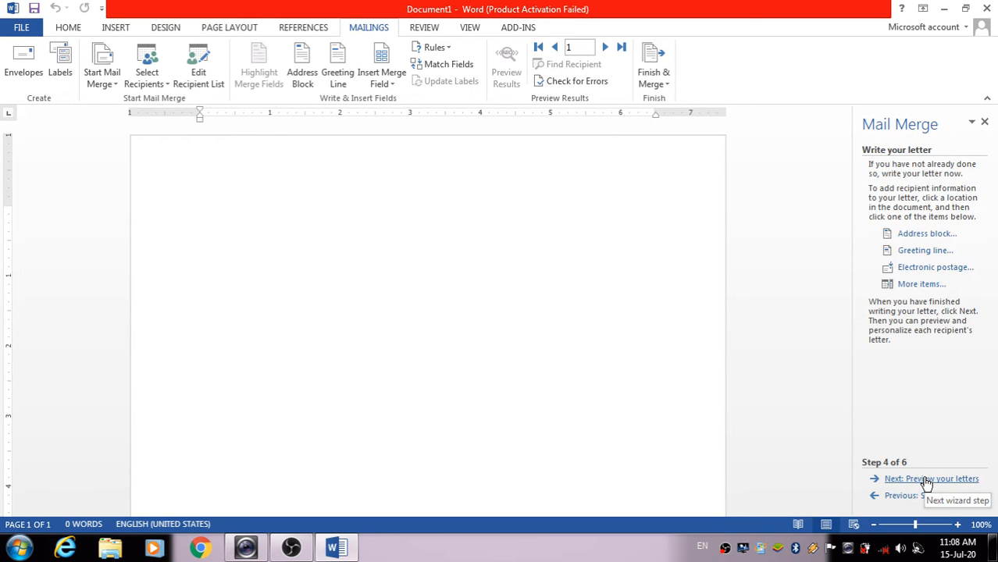
Insert and remove a trial «name» field, then type TO on the first line
left_click(908, 287)
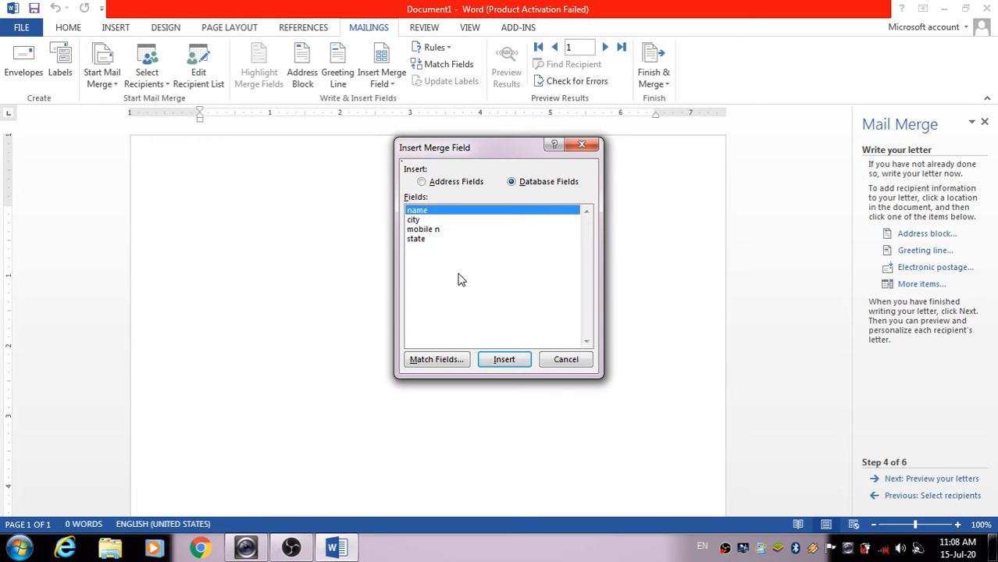
left_click(503, 359)
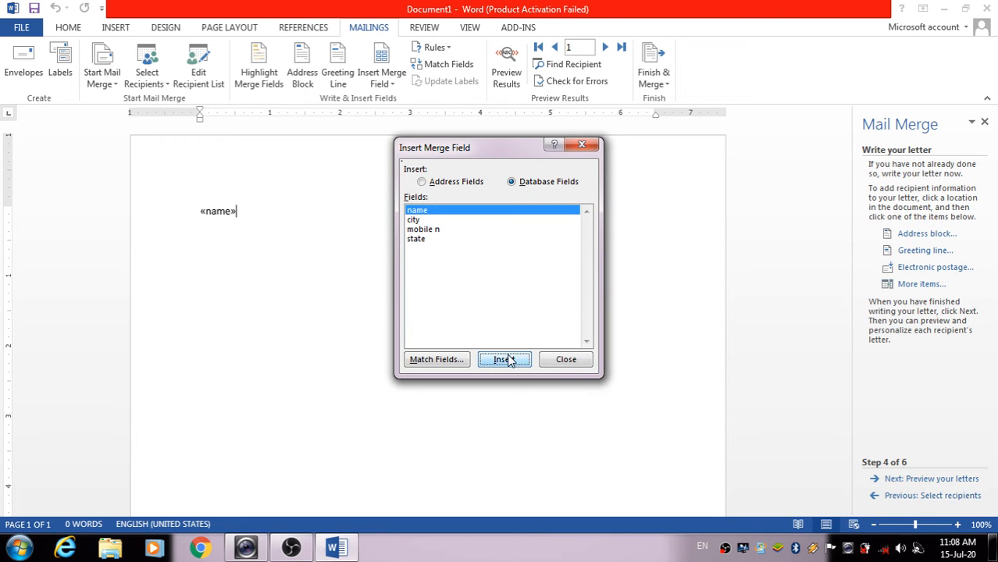
left_click(565, 360)
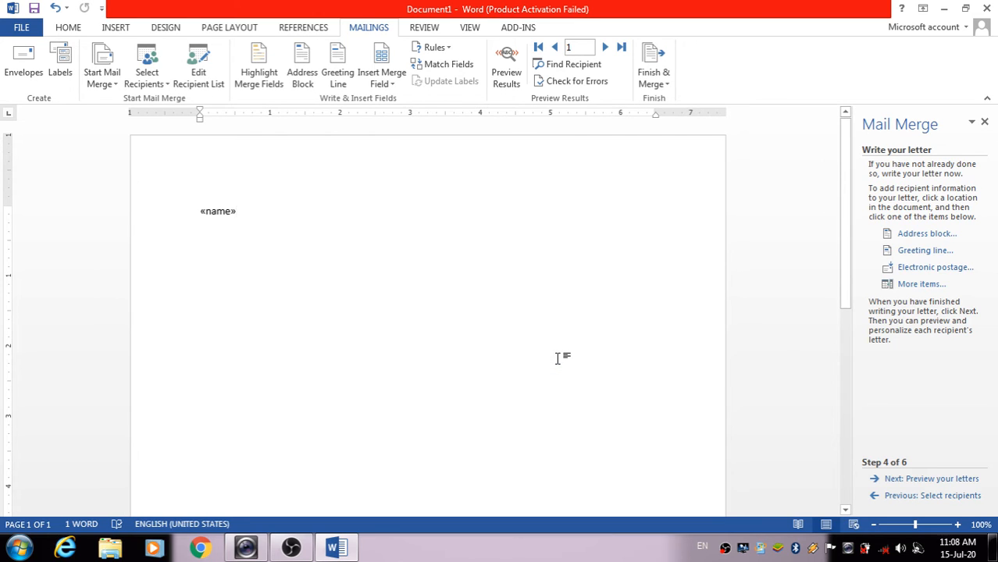
key("Return")
left_click(206, 210)
left_click(256, 203)
key("BackSpace")
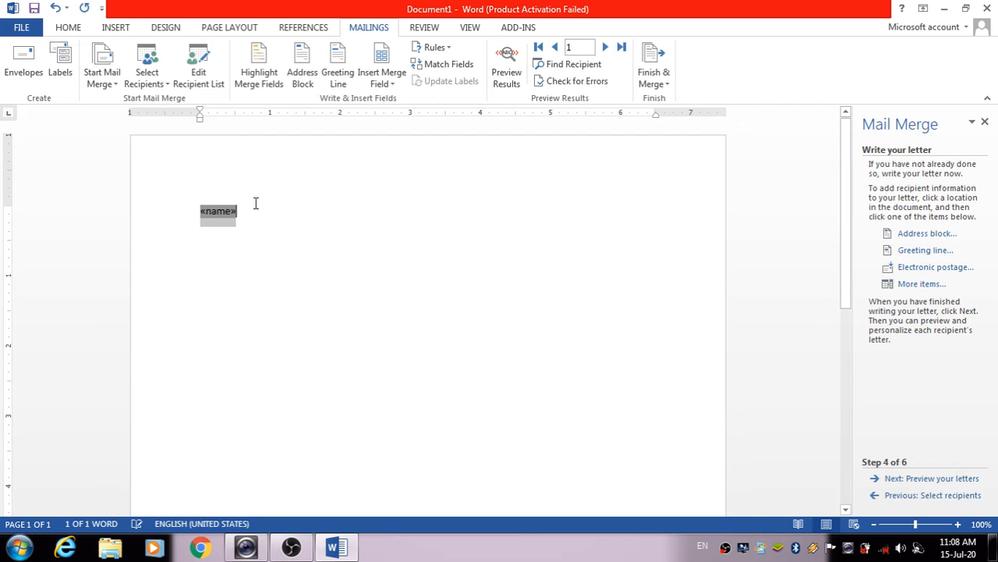
key("BackSpace")
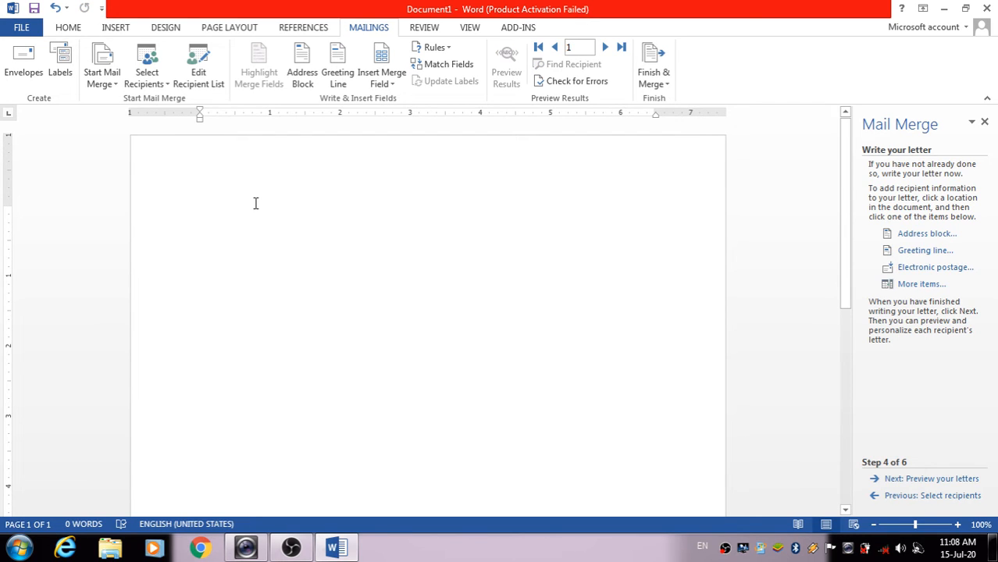
type("TO")
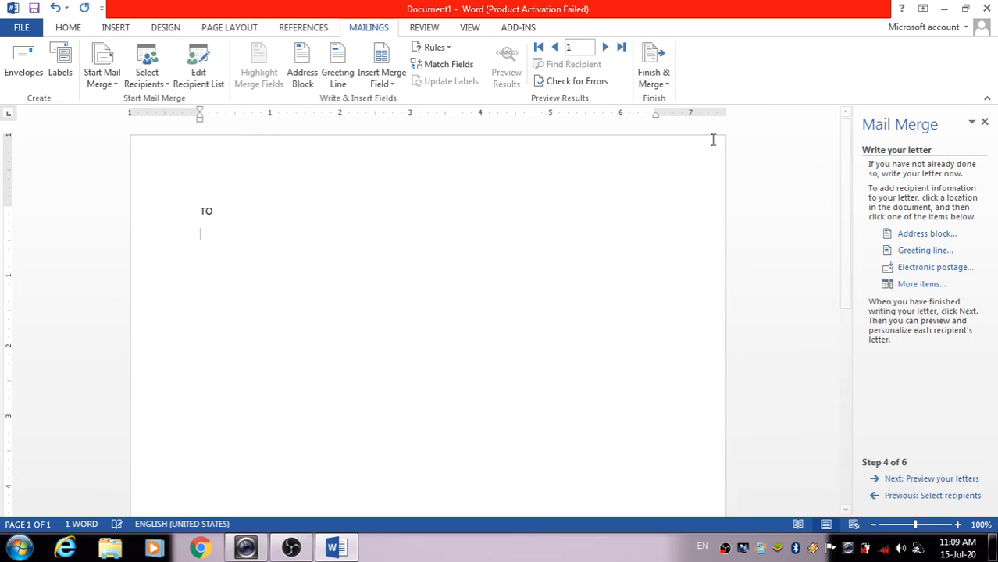
Insert «name» and «city» merge fields on separate lines beneath TO
left_click(921, 286)
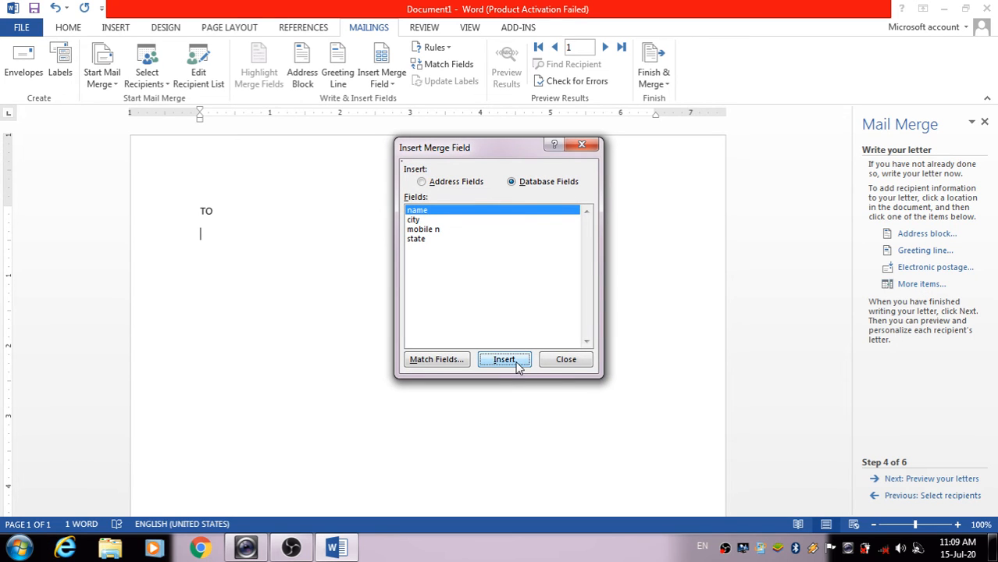
left_click(514, 363)
left_click(564, 360)
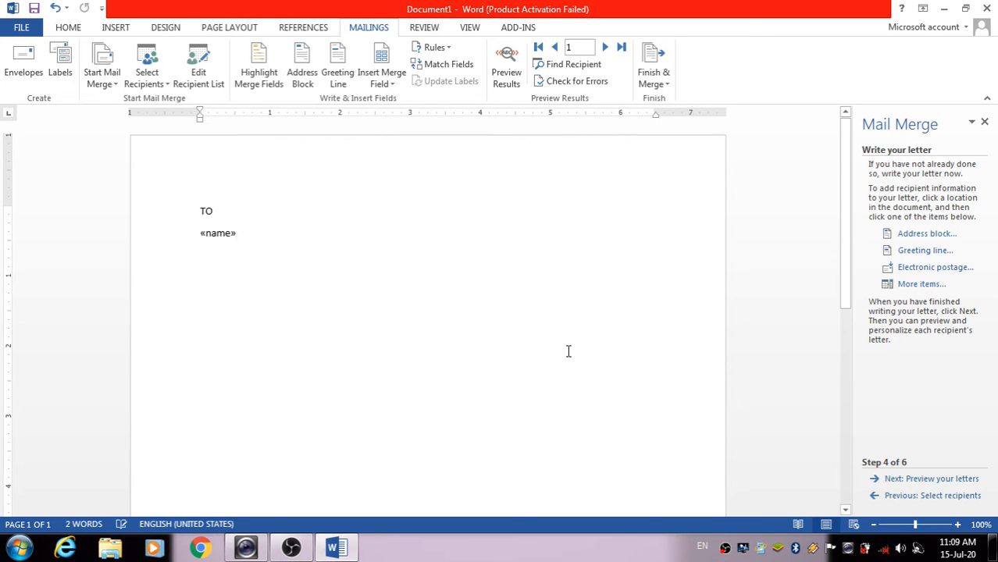
key("Return")
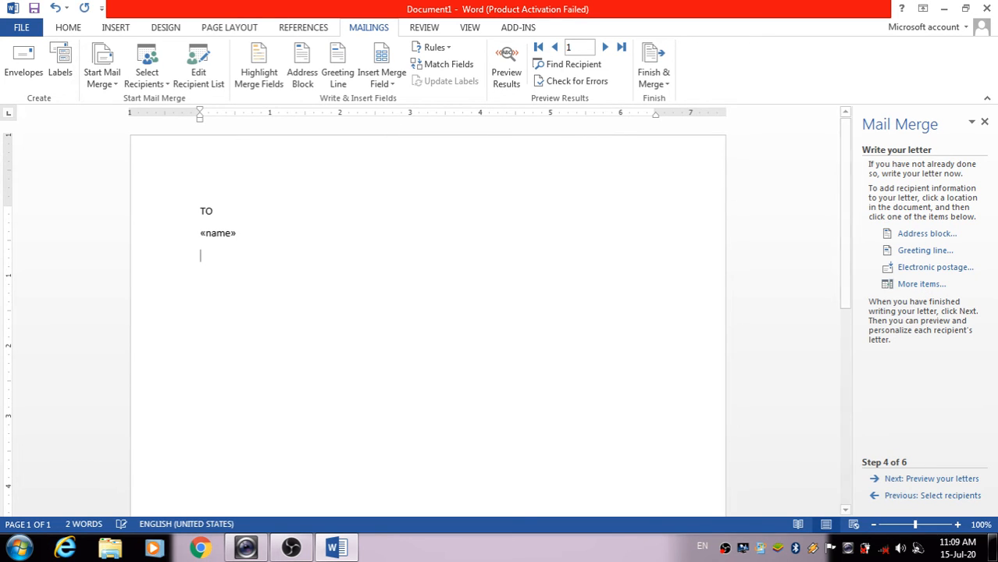
left_click(921, 284)
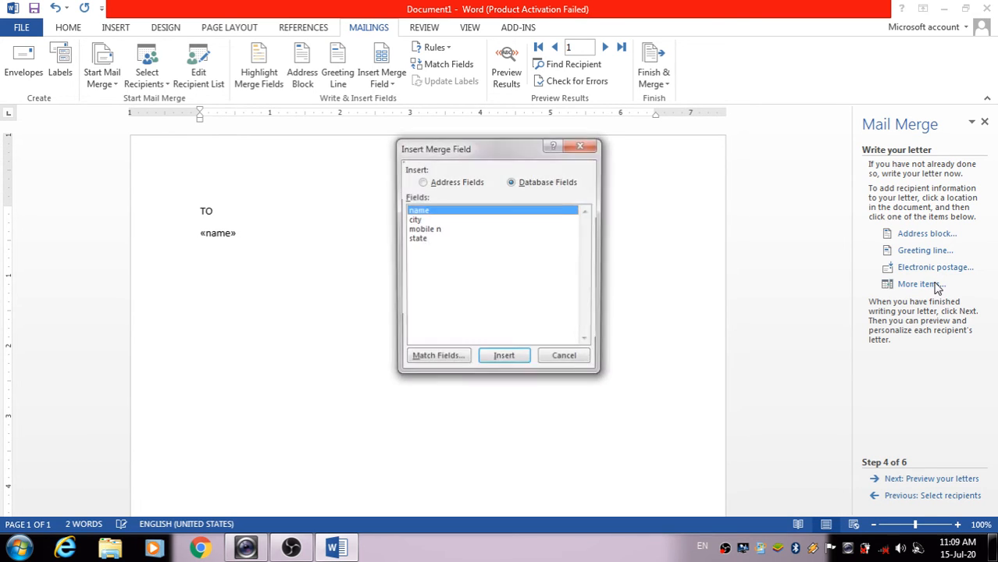
left_click(507, 220)
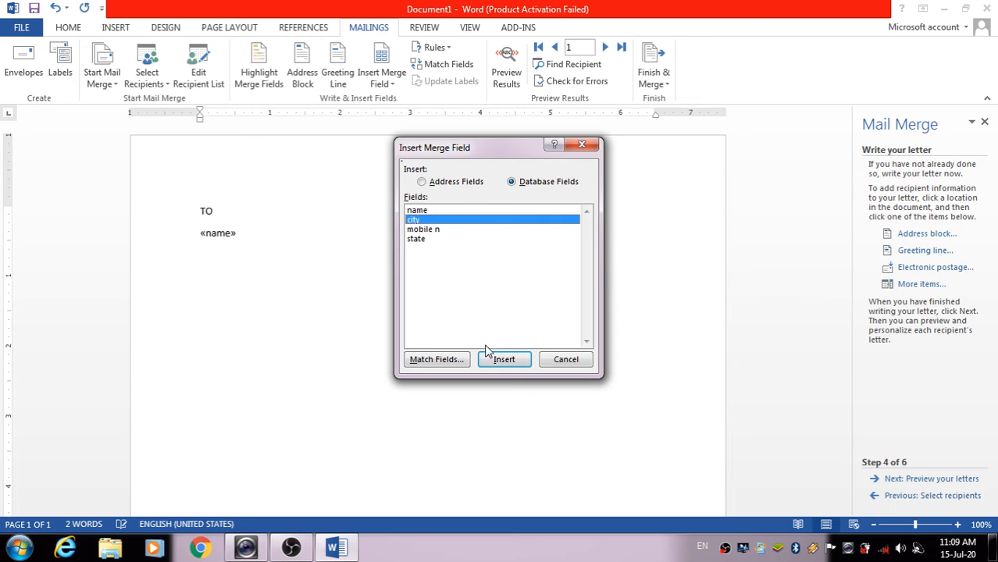
left_click(504, 363)
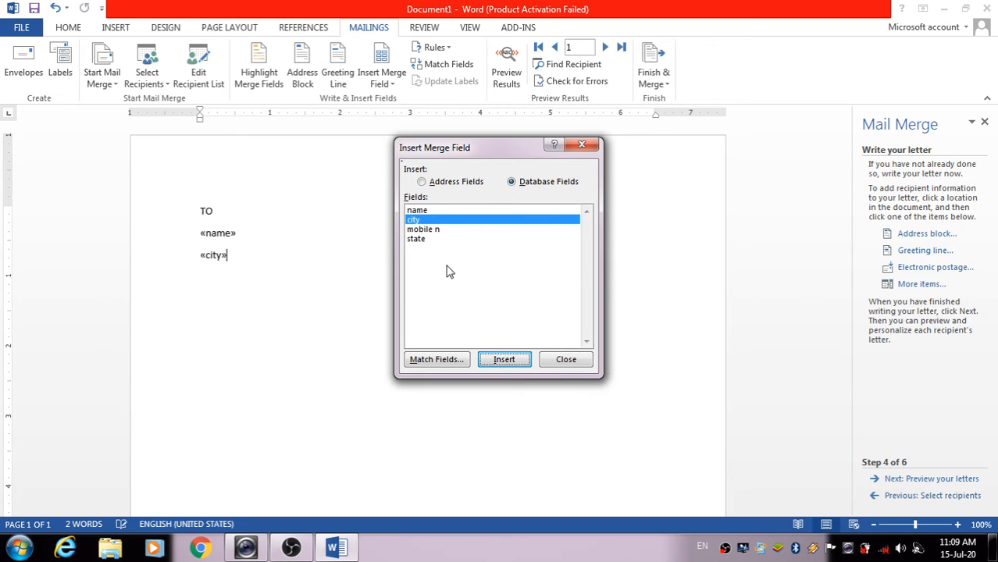
left_click(457, 231)
left_click(513, 363)
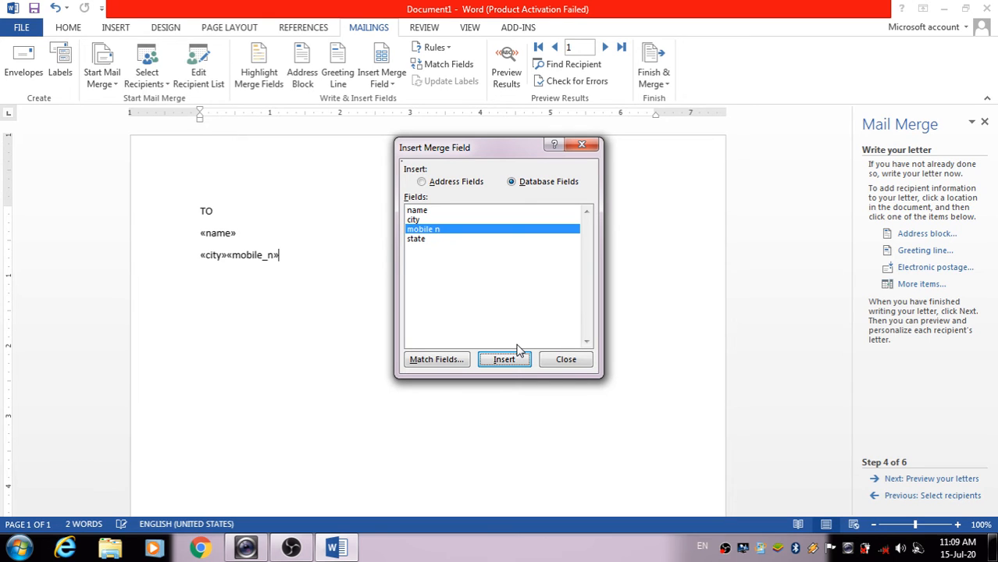
left_click(566, 359)
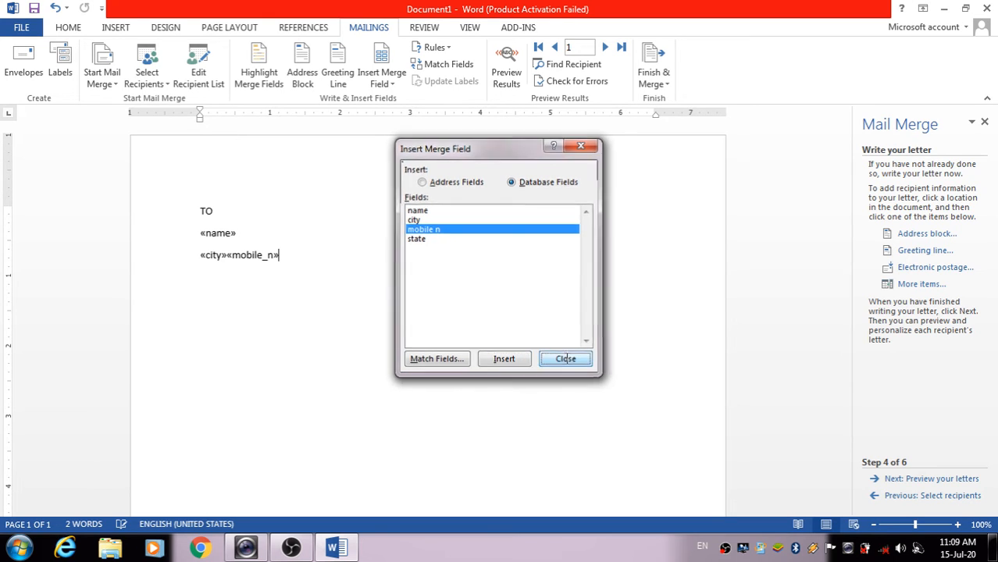
key("ctrl+z")
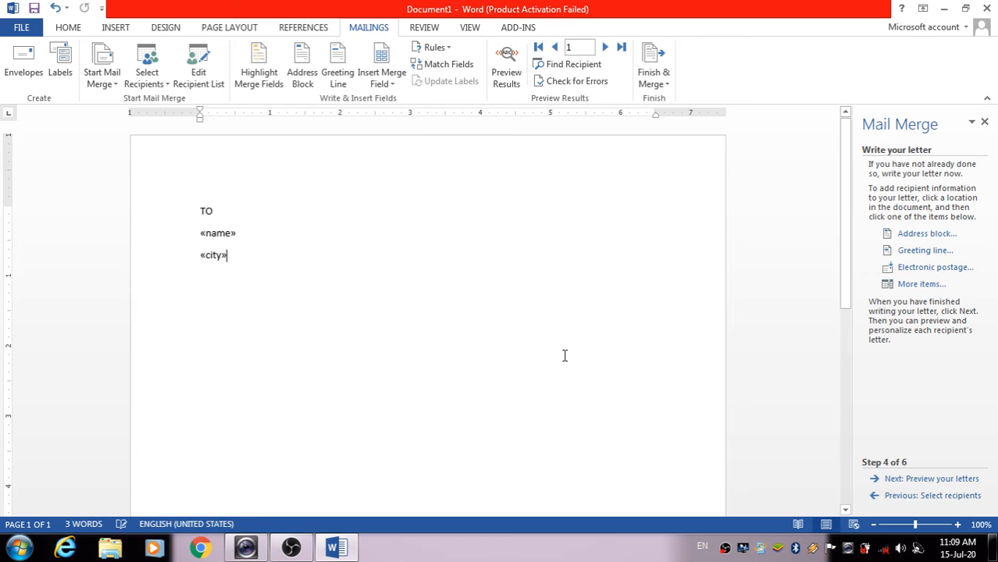
key("Return")
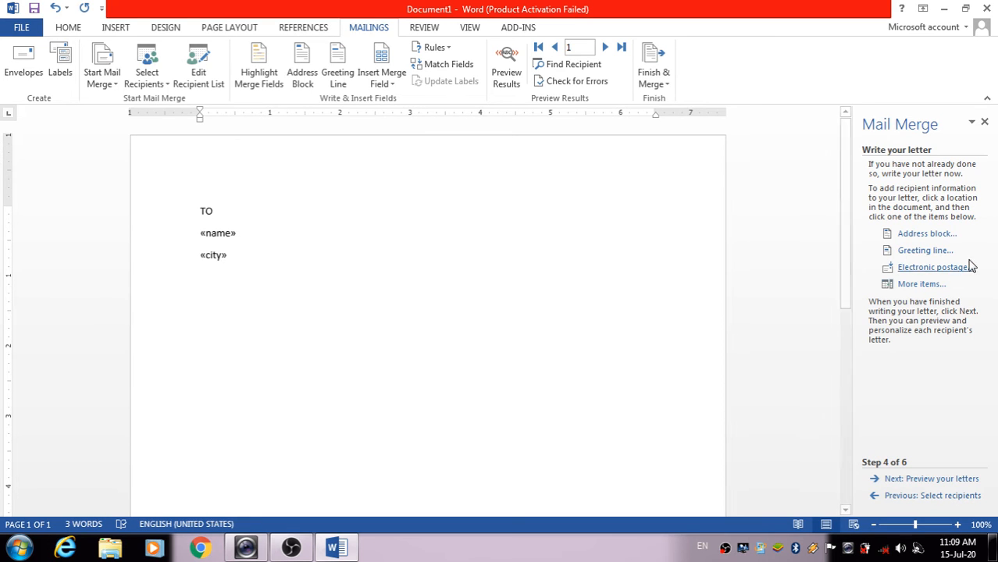
Add «mobile_n» and «state» merge fields on their own lines below «city»
left_click(921, 285)
left_click(477, 229)
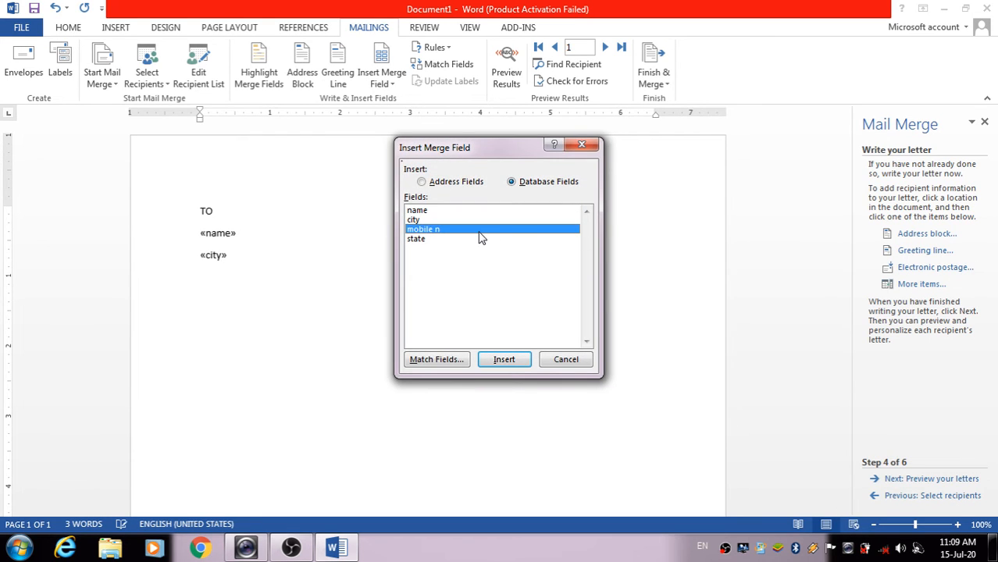
left_click(501, 359)
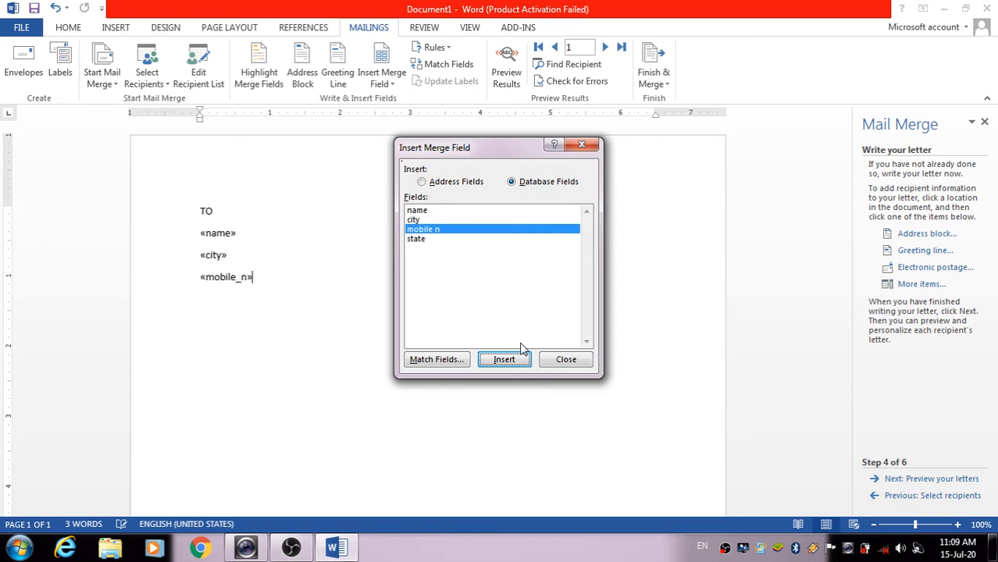
left_click(567, 361)
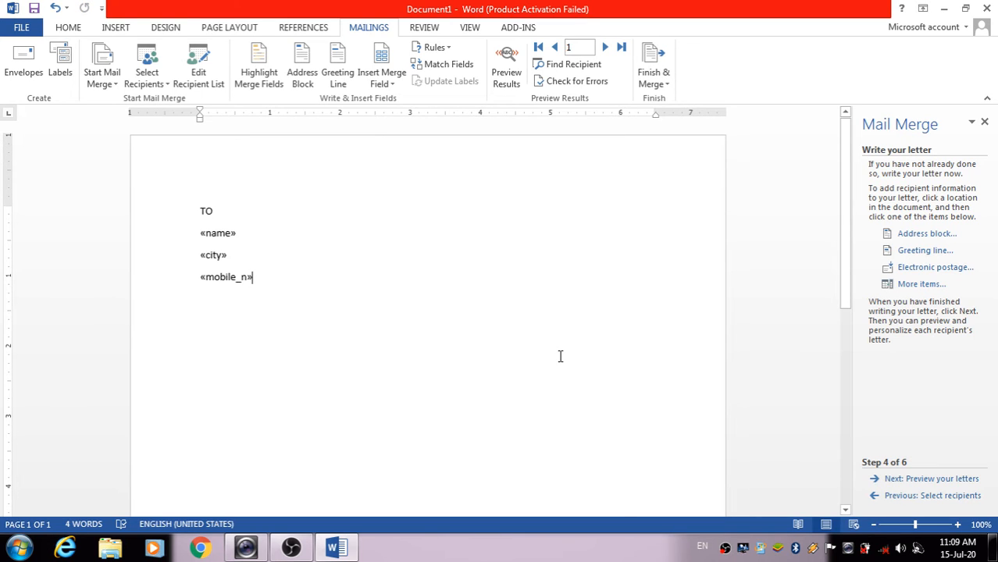
key("Return")
left_click(921, 285)
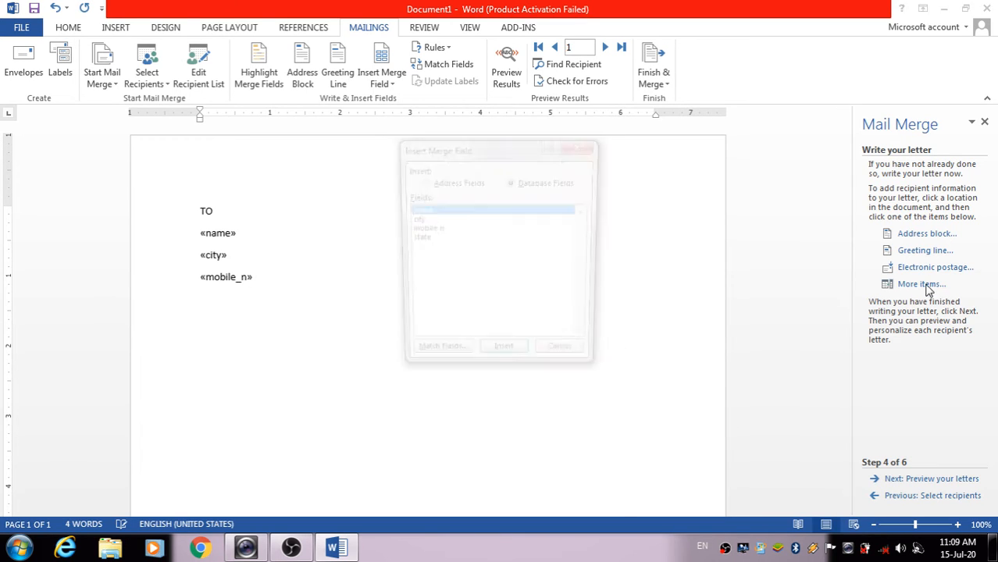
left_click(454, 238)
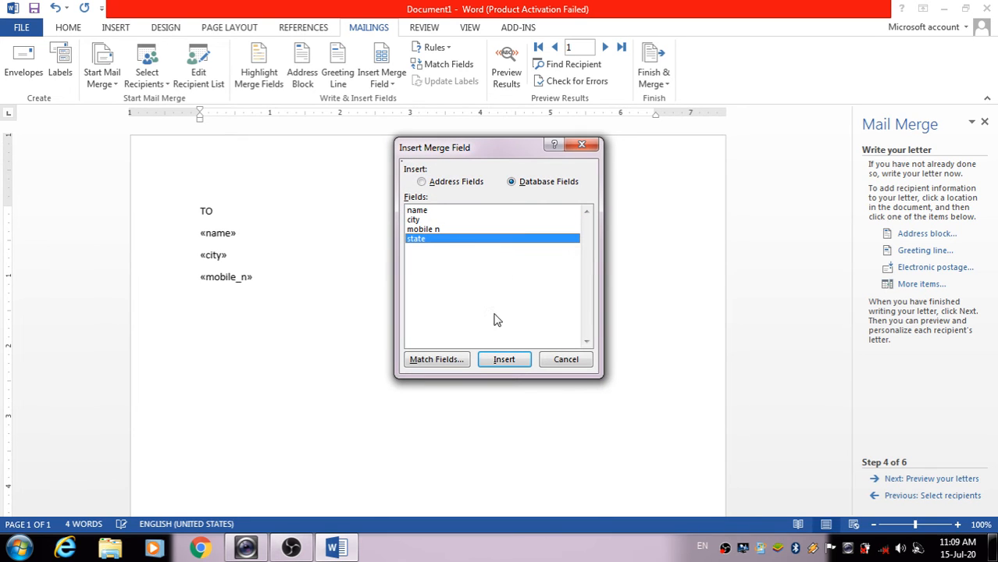
left_click(521, 360)
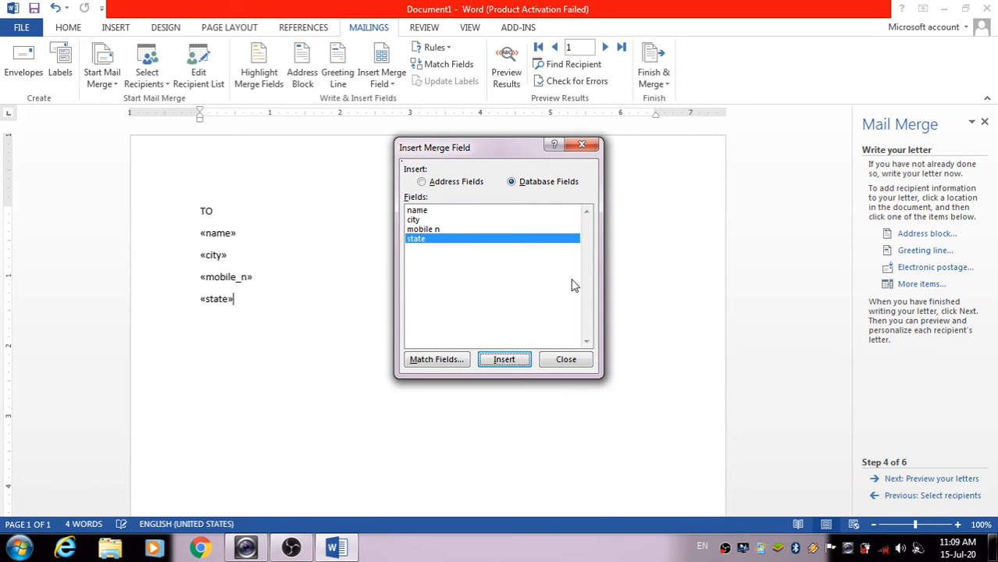
left_click(576, 359)
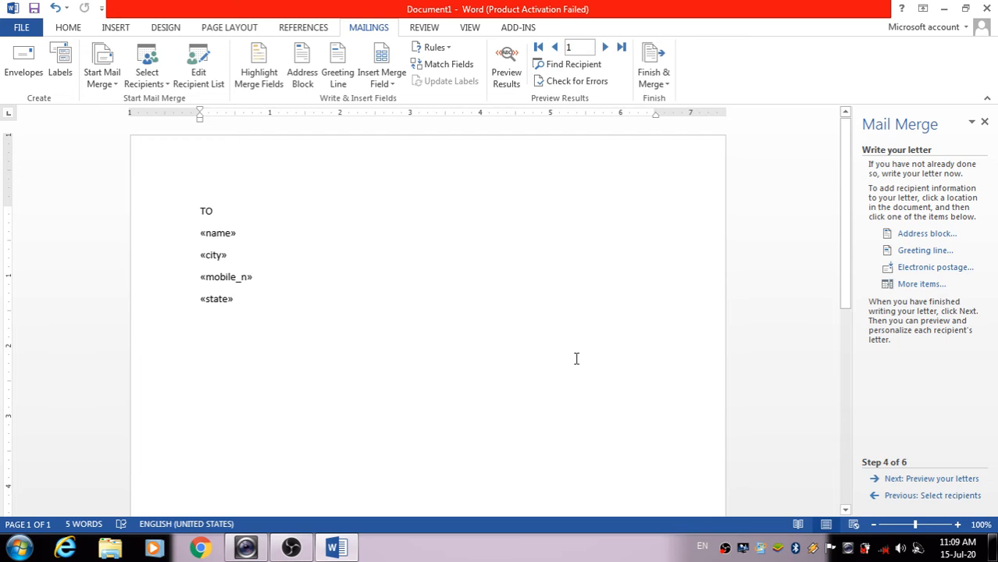
key("Return")
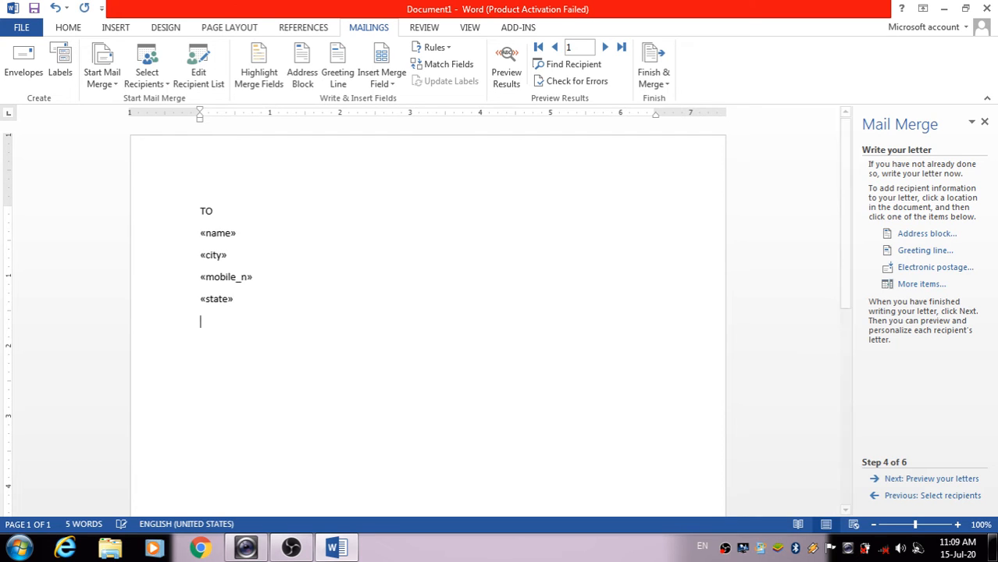
Insert an «AddressBlock» field in the default format and start a new line below it
left_click(936, 235)
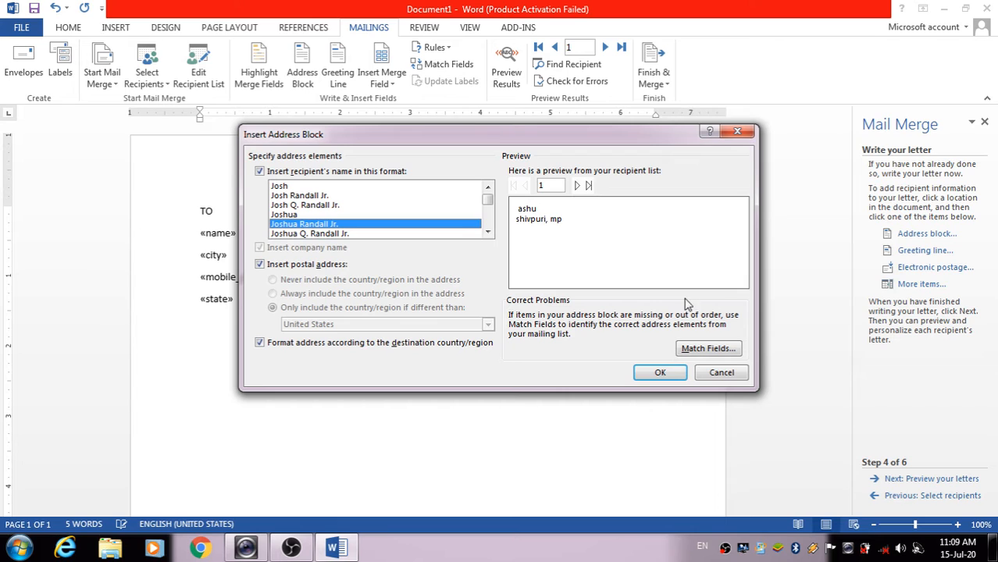
left_click(659, 372)
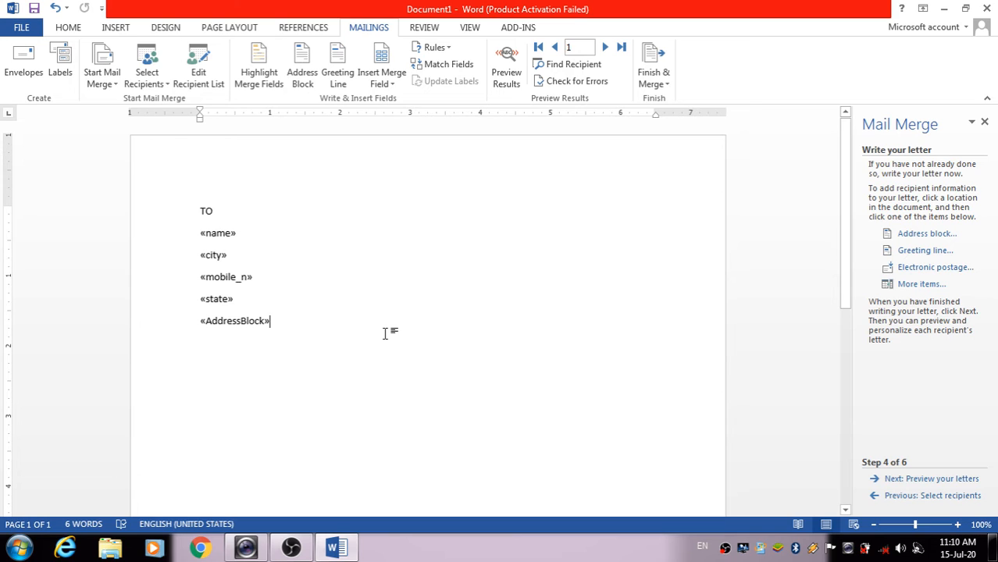
key("Return")
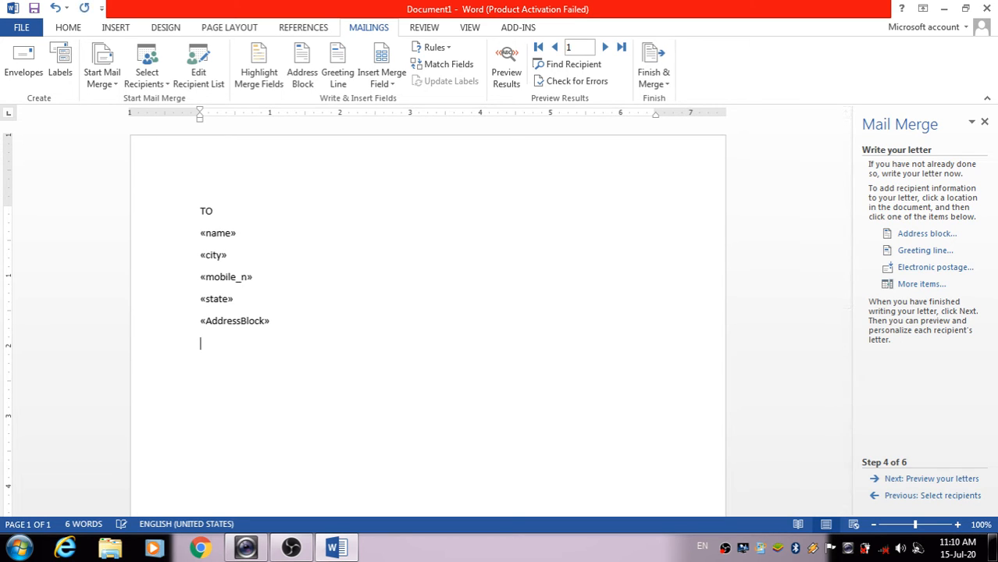
Insert a «GreetingLine» field in the default format below «AddressBlock»
left_click(929, 256)
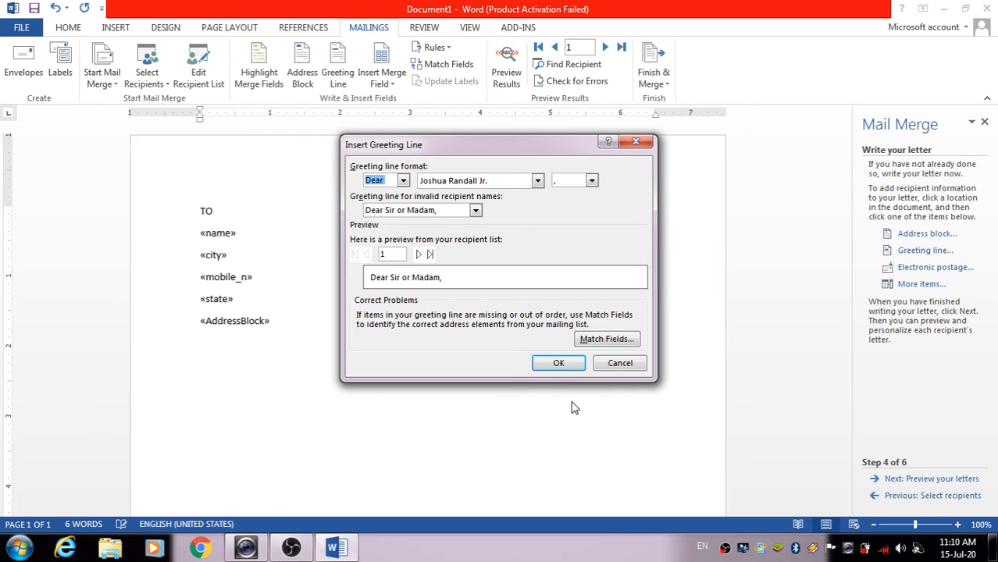
left_click(558, 363)
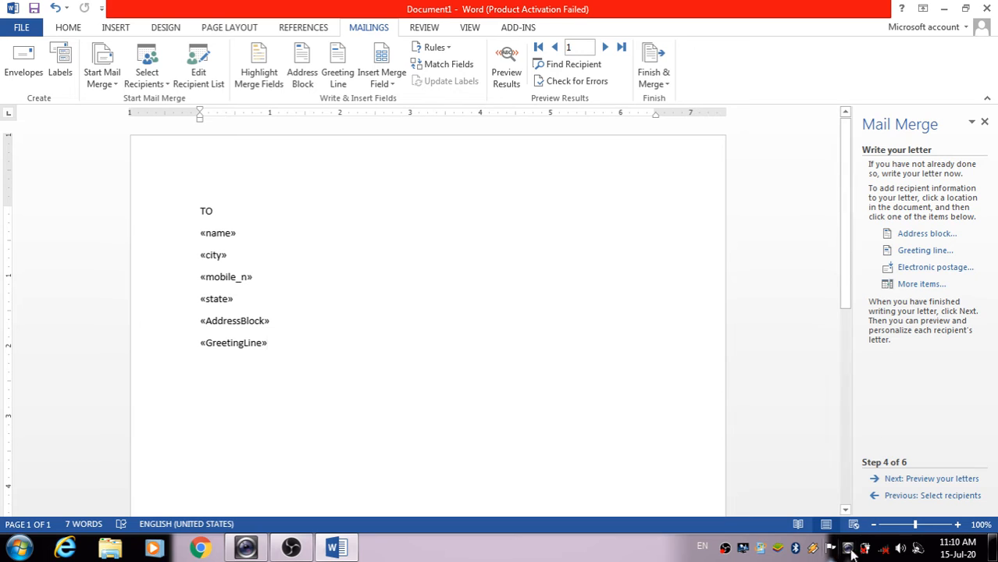
Preview the merged letter for recipients 1 through 3 and back to 1, adding a blank line after the greeting
left_click(940, 479)
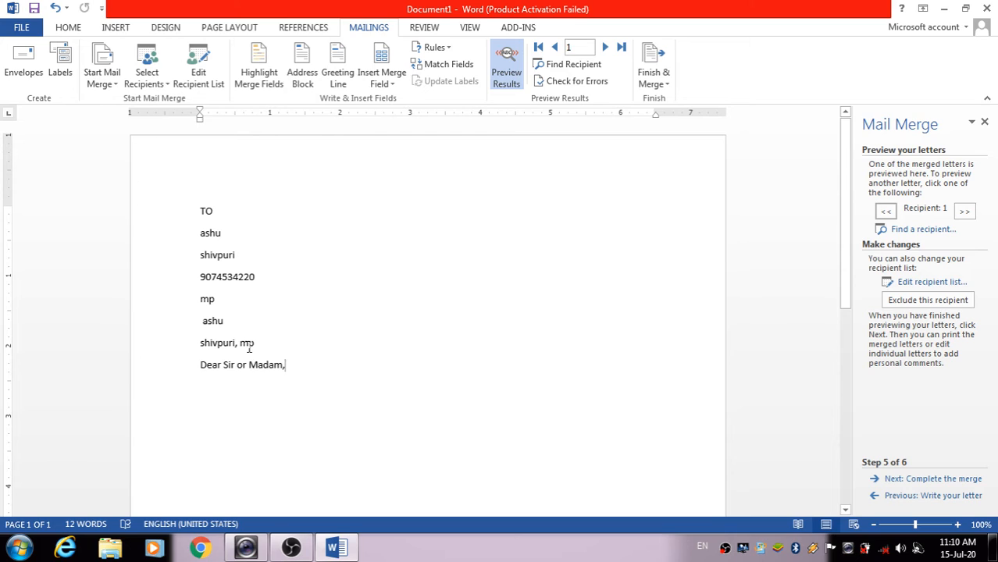
left_click(964, 213)
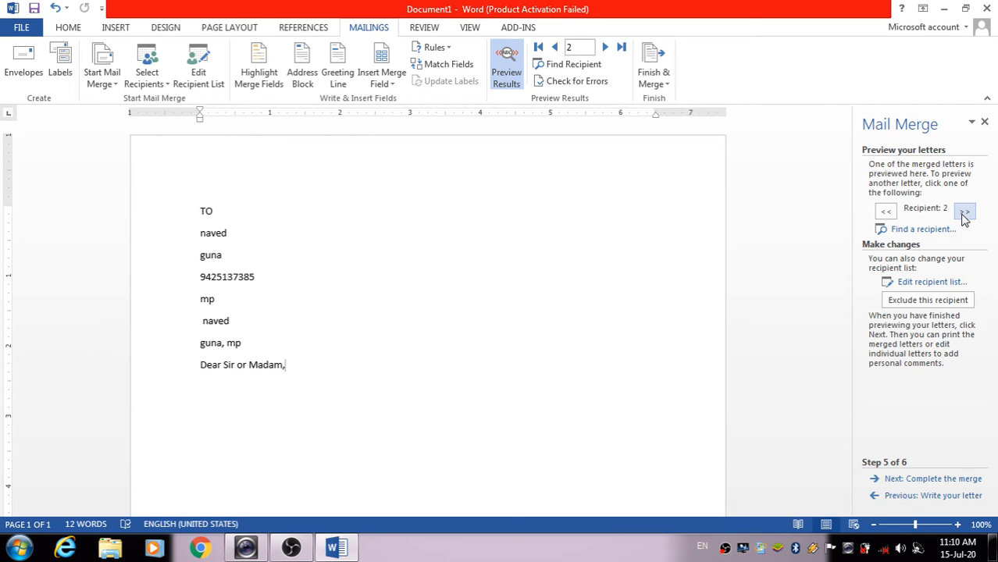
left_click(964, 213)
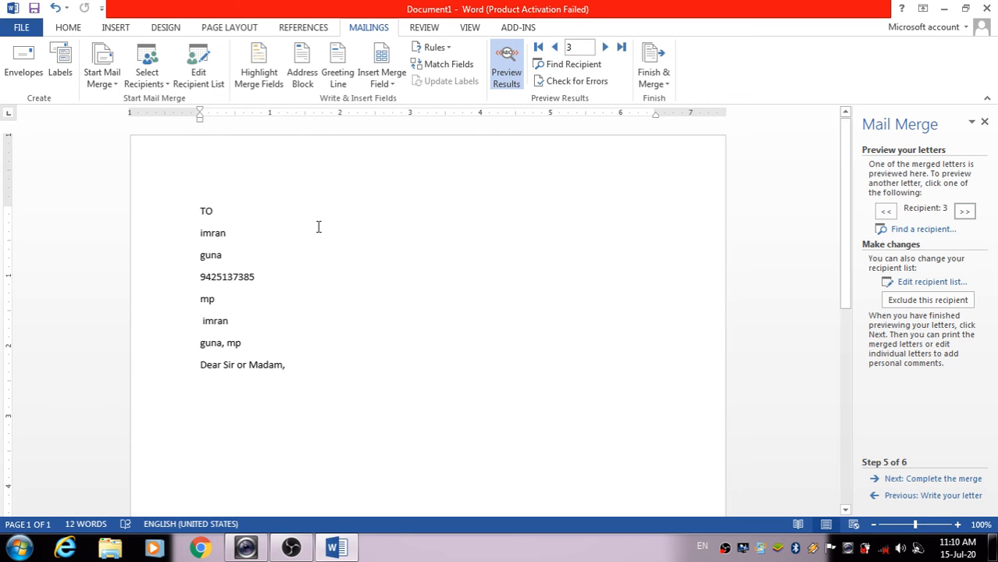
left_click(894, 220)
left_click(894, 220)
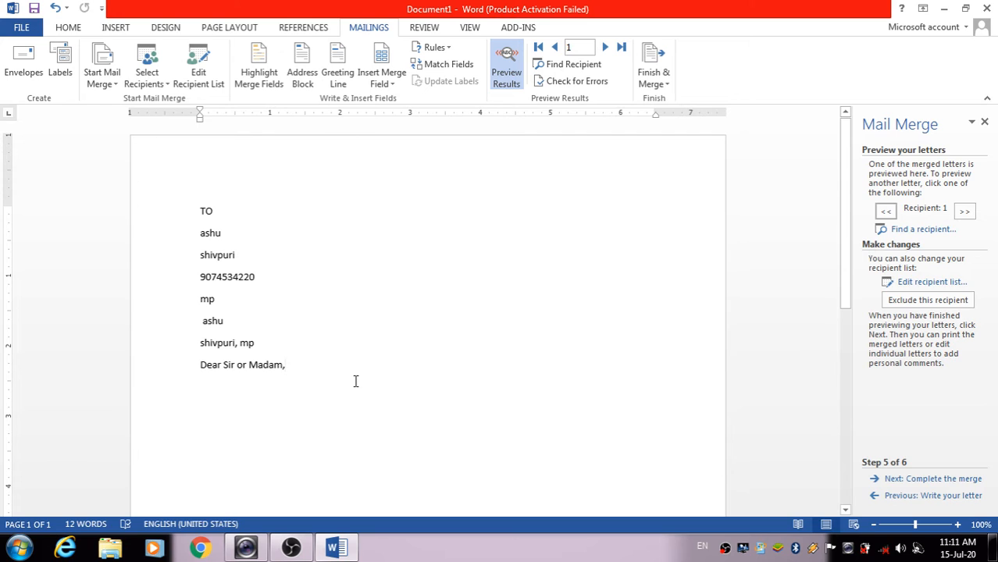
key("Return")
Return to step 4 and generate sample paragraphs with =RAND() below «GreetingLine»
left_click(885, 498)
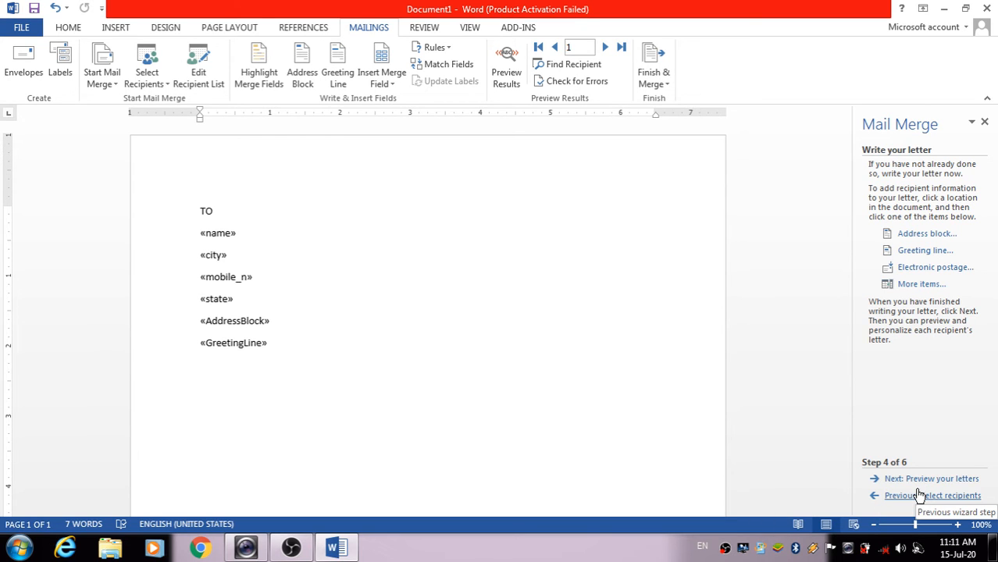
type("=")
type("F")
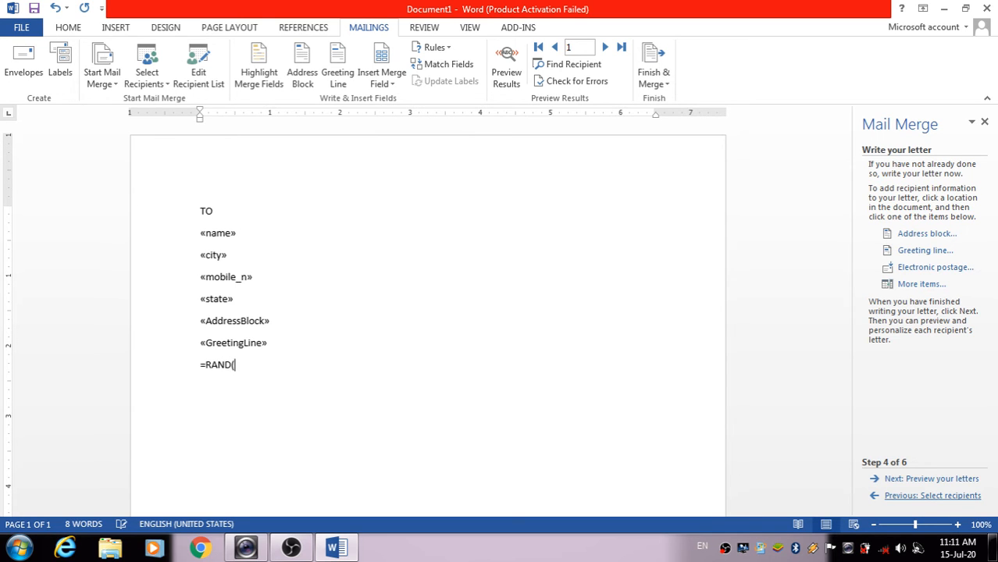
key("Return")
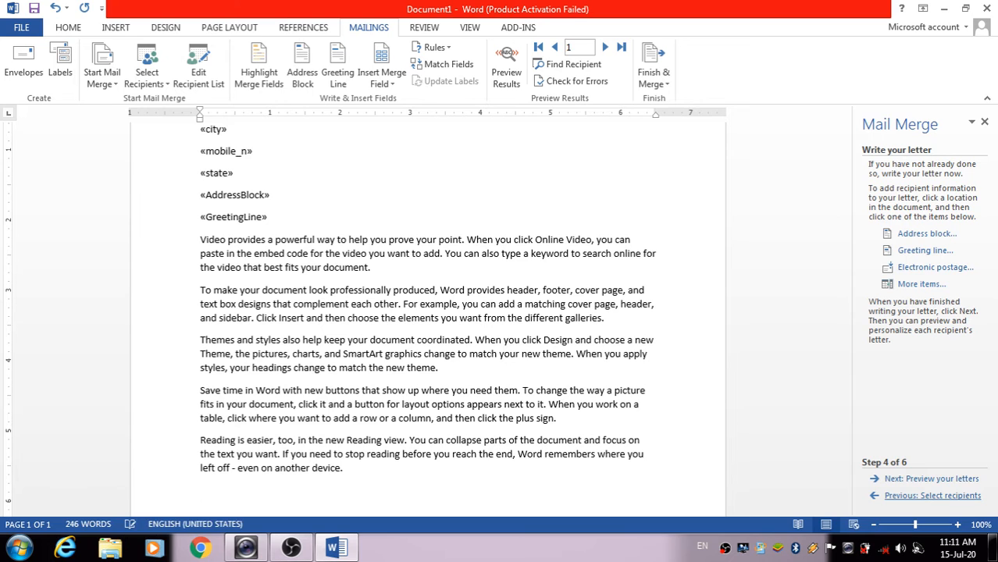
scroll(697, 208, "up", 2)
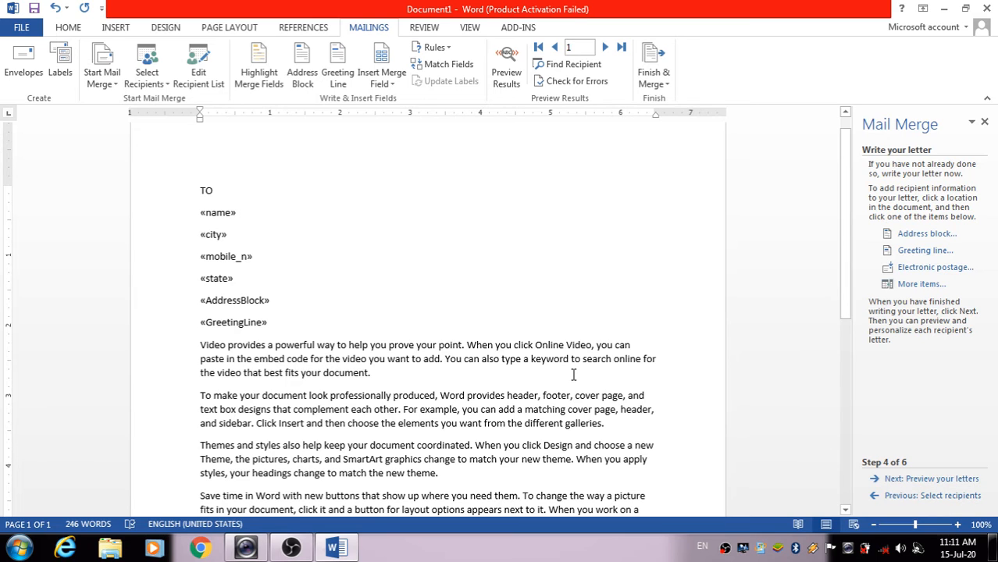
scroll(573, 374, "up", 1)
Preview the merged envelope for recipients 2 and 3, step back to 1, then return to 2
left_click(936, 478)
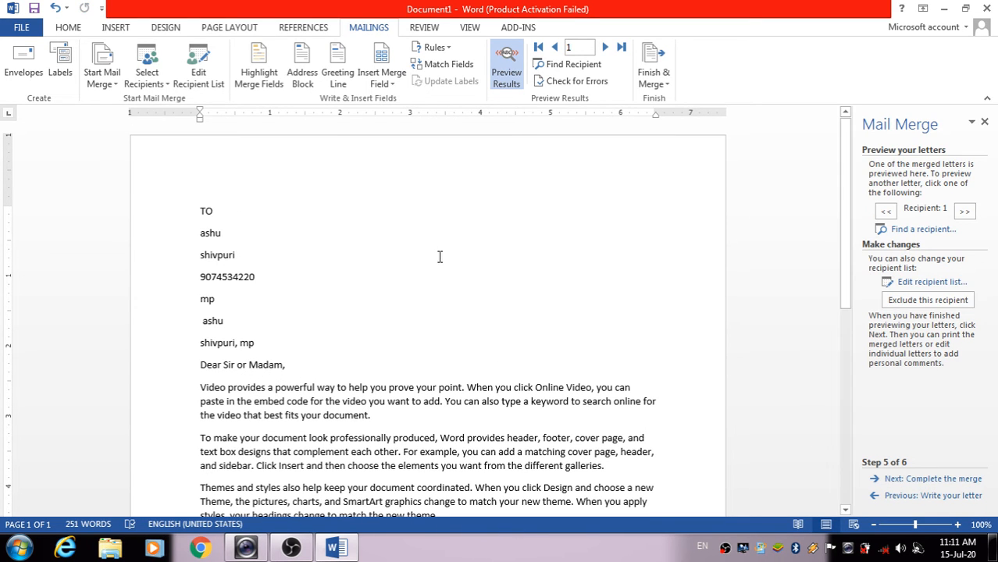
left_click(972, 215)
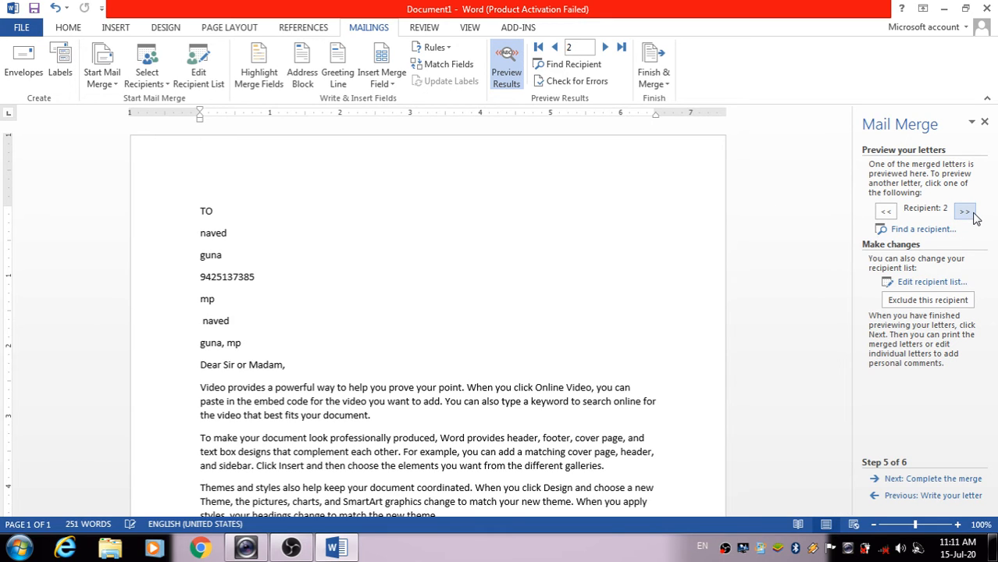
left_click(968, 214)
left_click(886, 211)
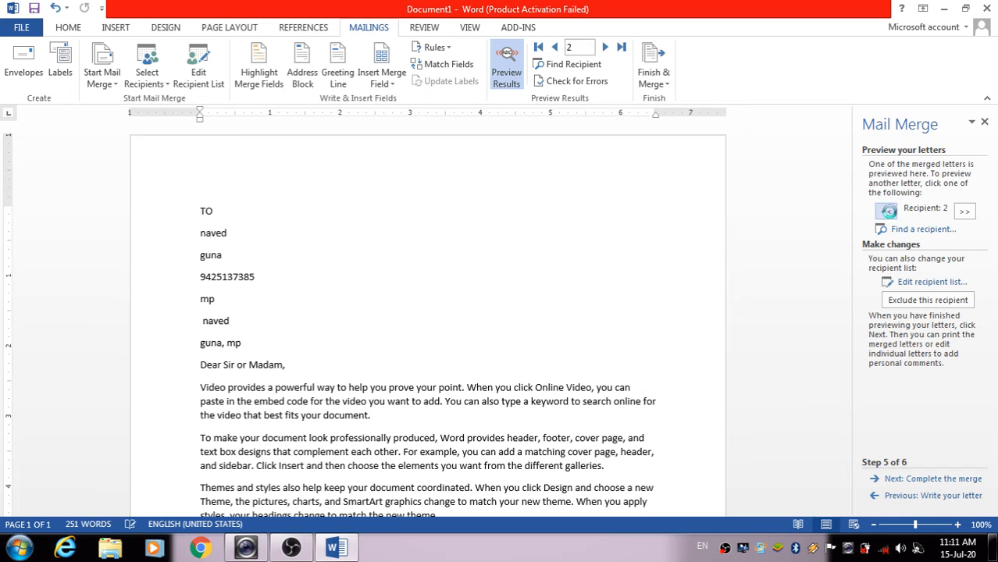
left_click(885, 211)
left_click(964, 211)
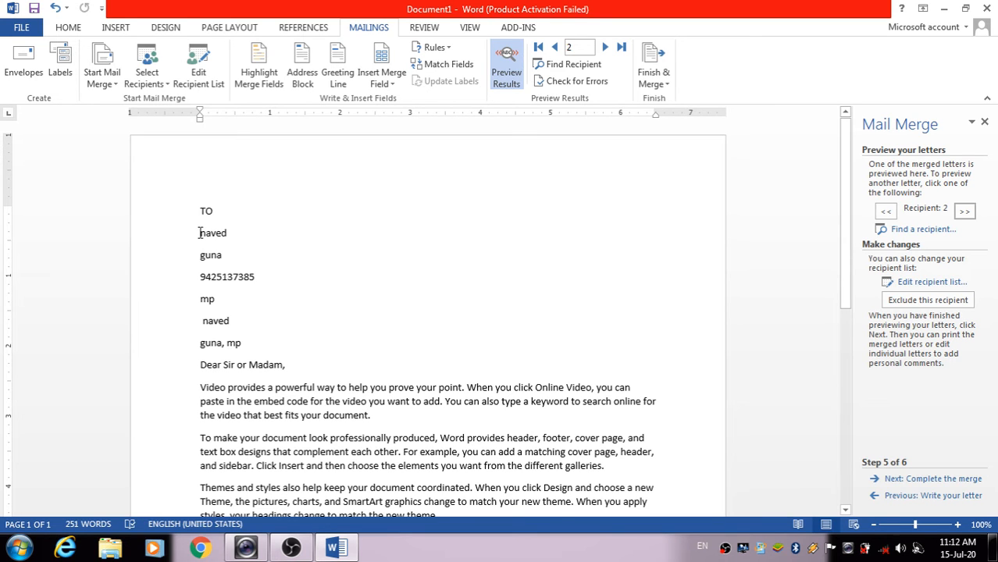
Back in the letter, insert a default greeting line just before «name», then return to the preview
left_click(906, 495)
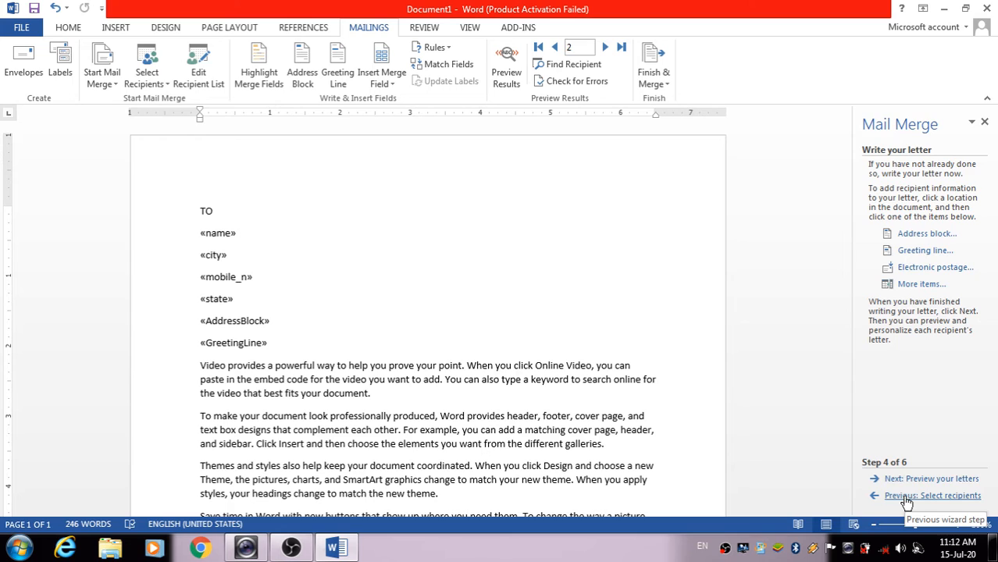
left_click(201, 232)
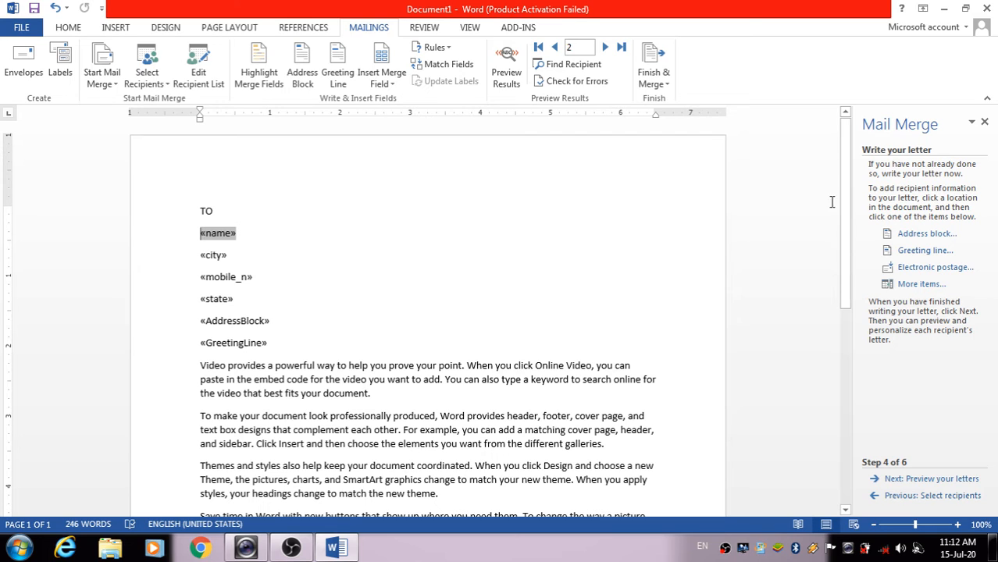
left_click(915, 284)
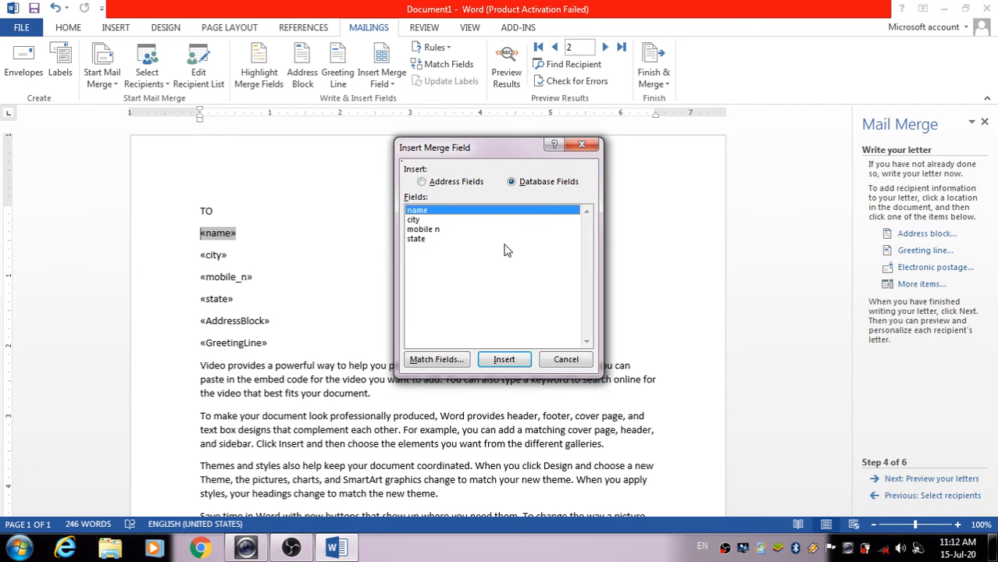
left_click(582, 146)
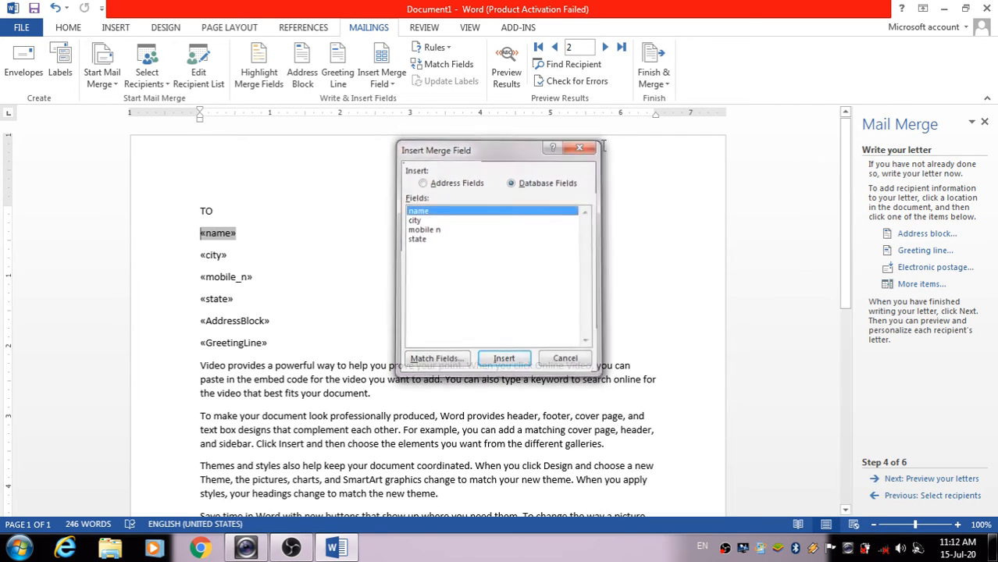
left_click(929, 251)
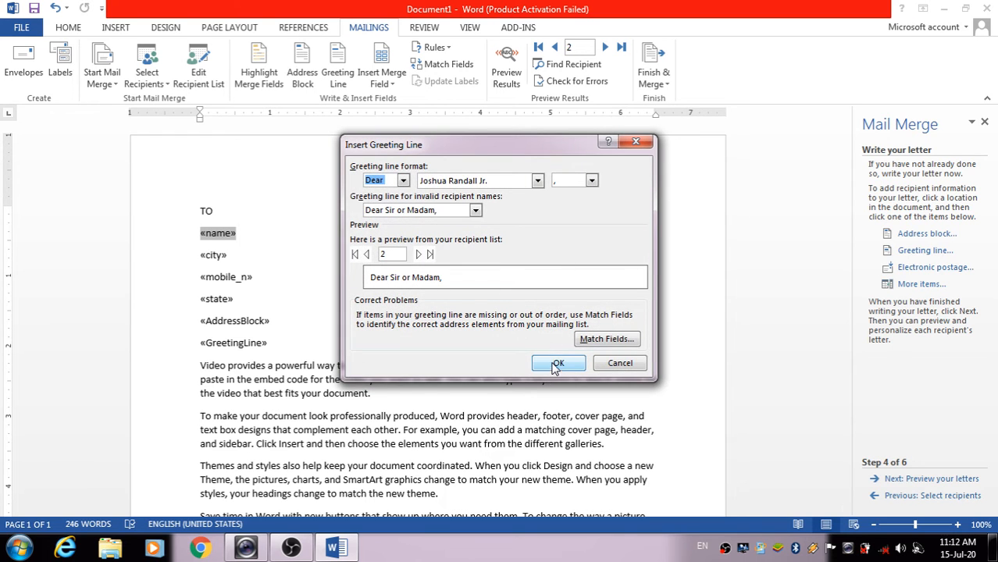
left_click(556, 363)
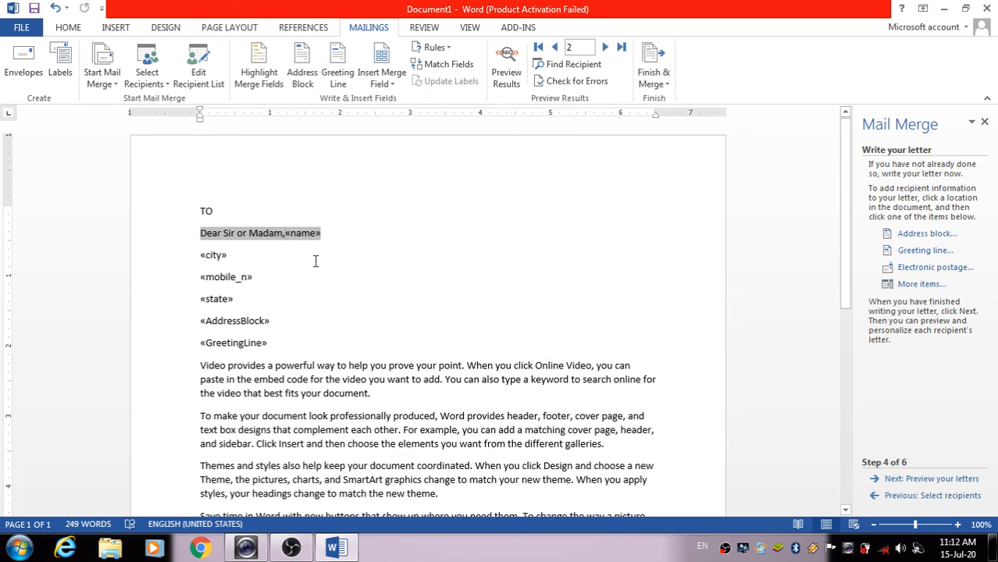
left_click(925, 486)
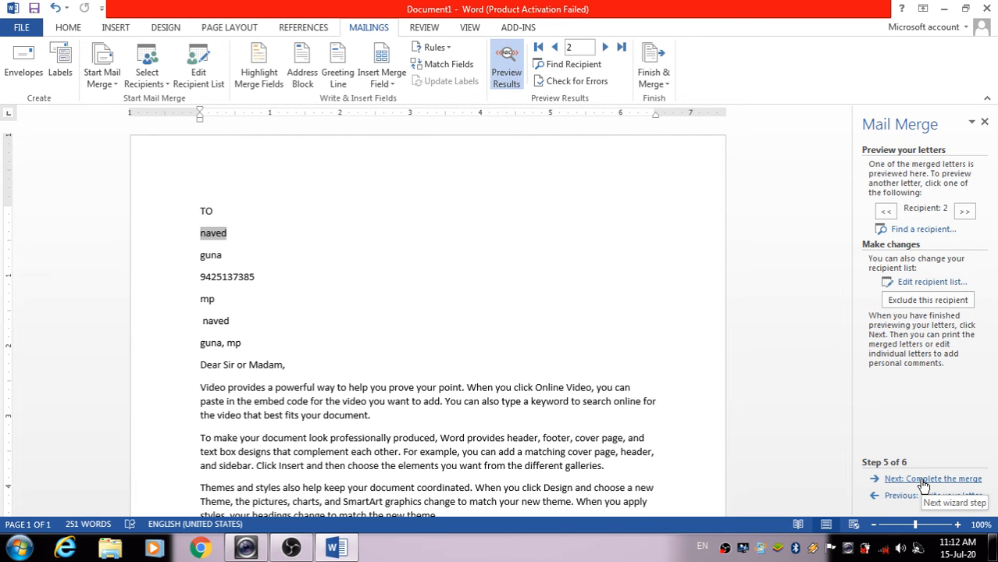
Step through the merged preview from recipient 1 to 3, ending on recipient 2
left_click(885, 212)
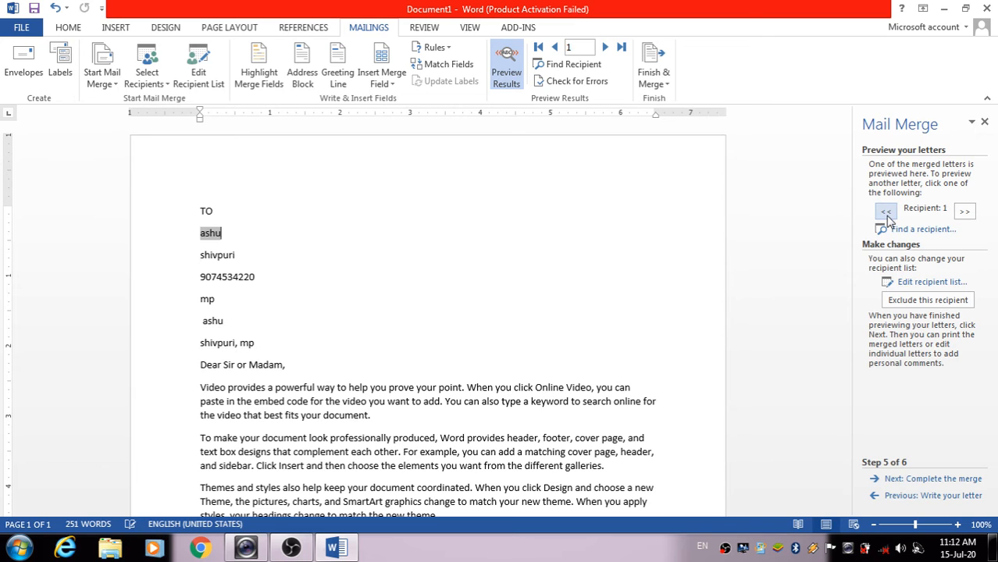
left_click(965, 212)
left_click(965, 213)
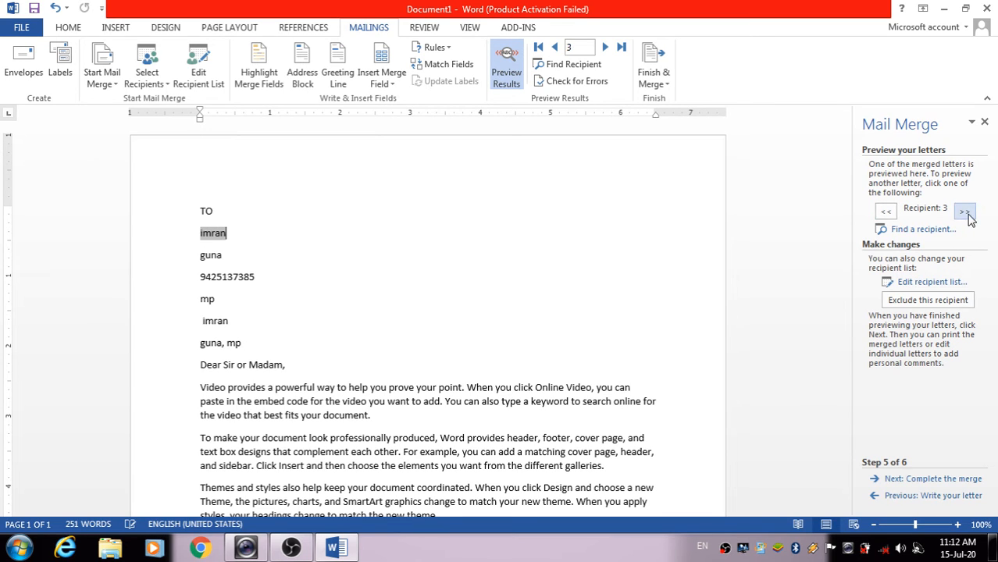
left_click(885, 212)
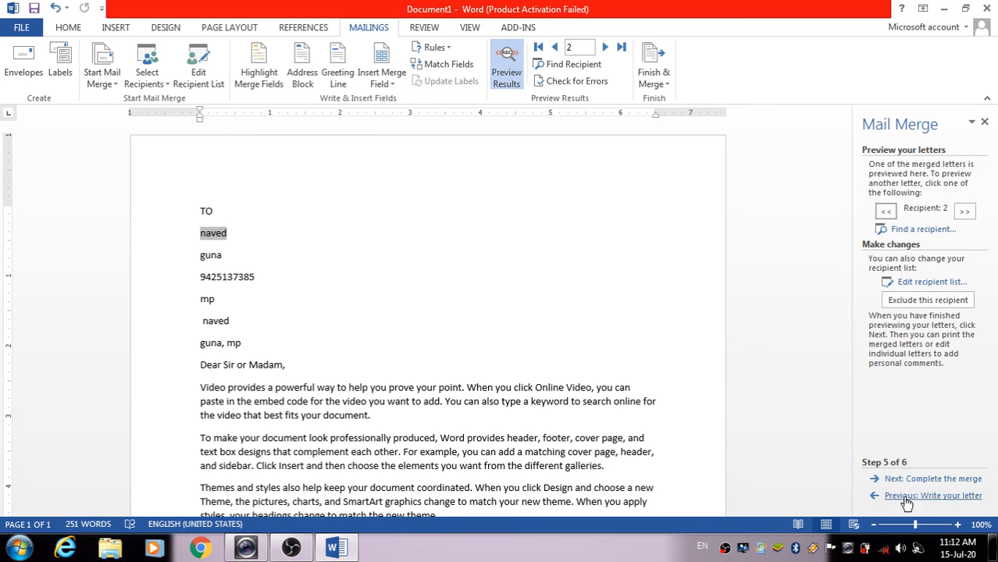
Check the «GreetingLine» and «name» fields in the letter, then preview the merge again
left_click(906, 495)
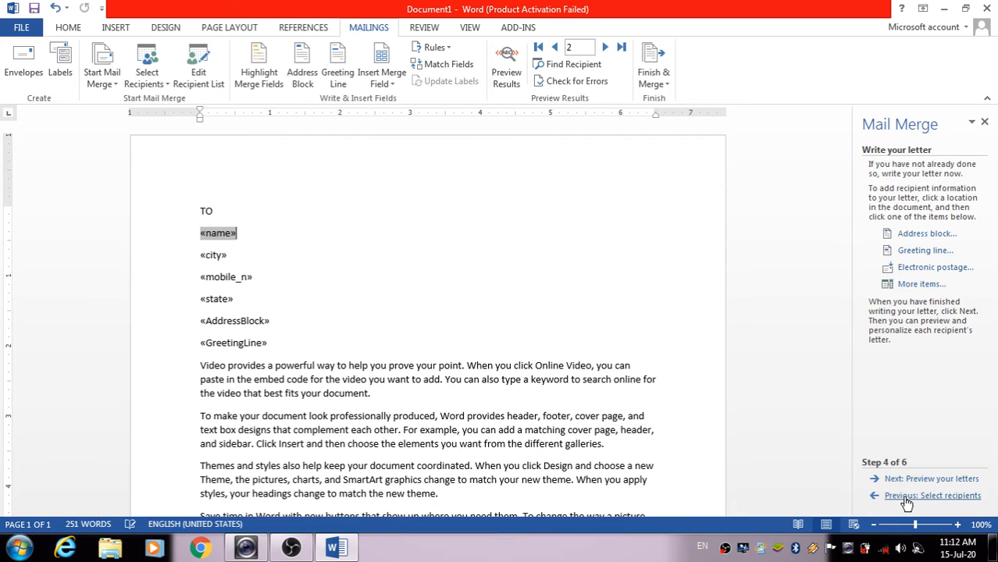
left_click(283, 344)
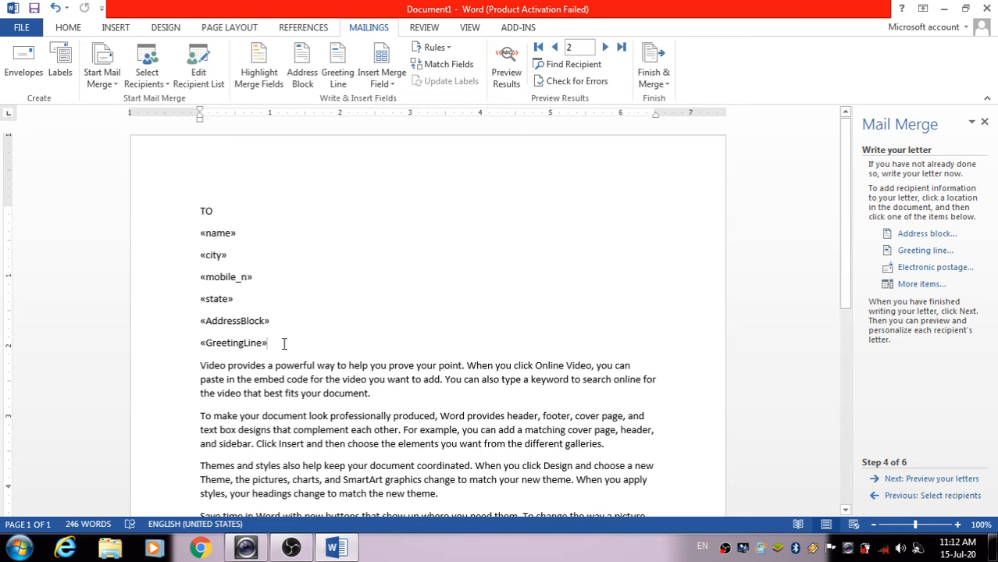
left_click(197, 231)
key("End")
left_click(268, 344)
left_click(904, 480)
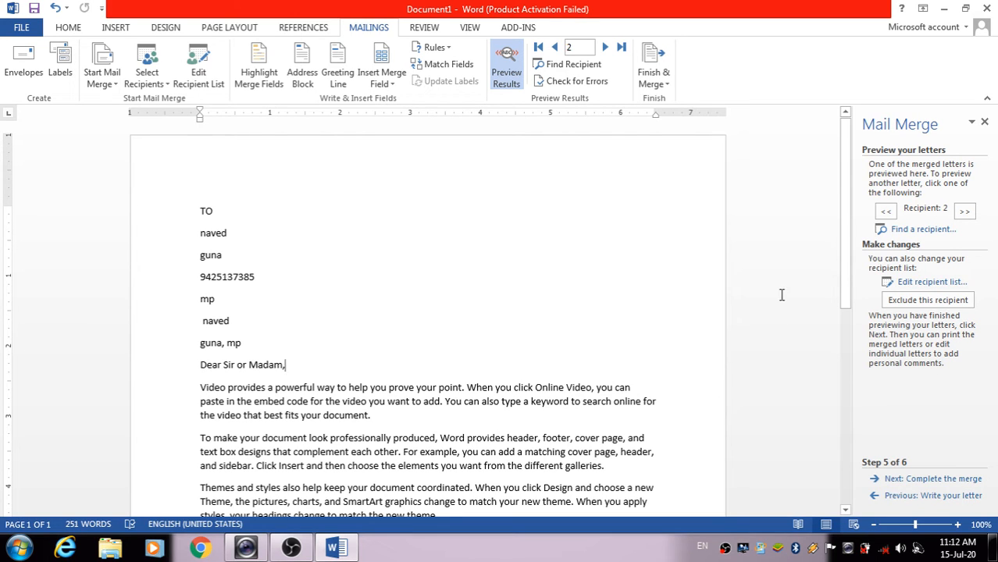
left_click(886, 212)
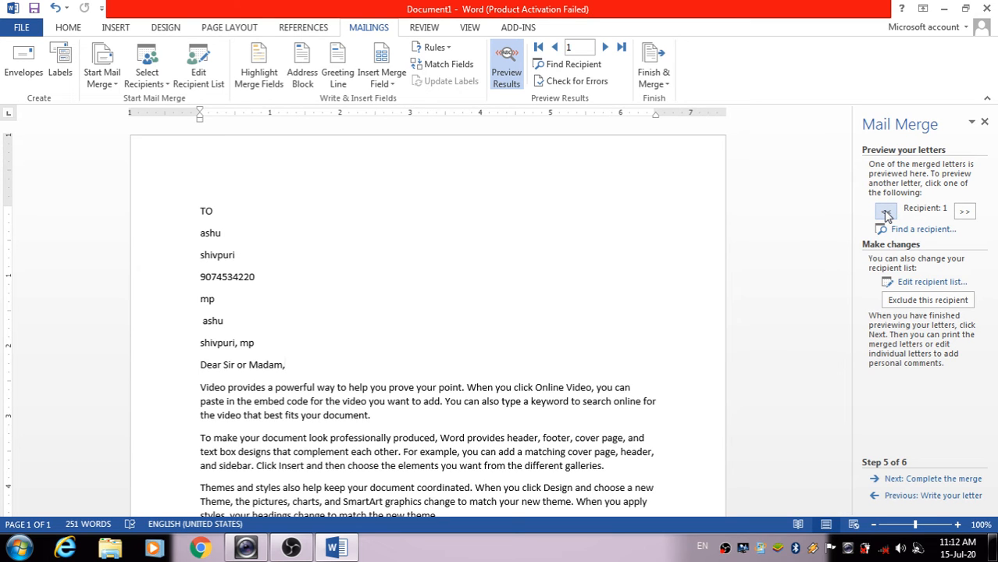
left_click(965, 212)
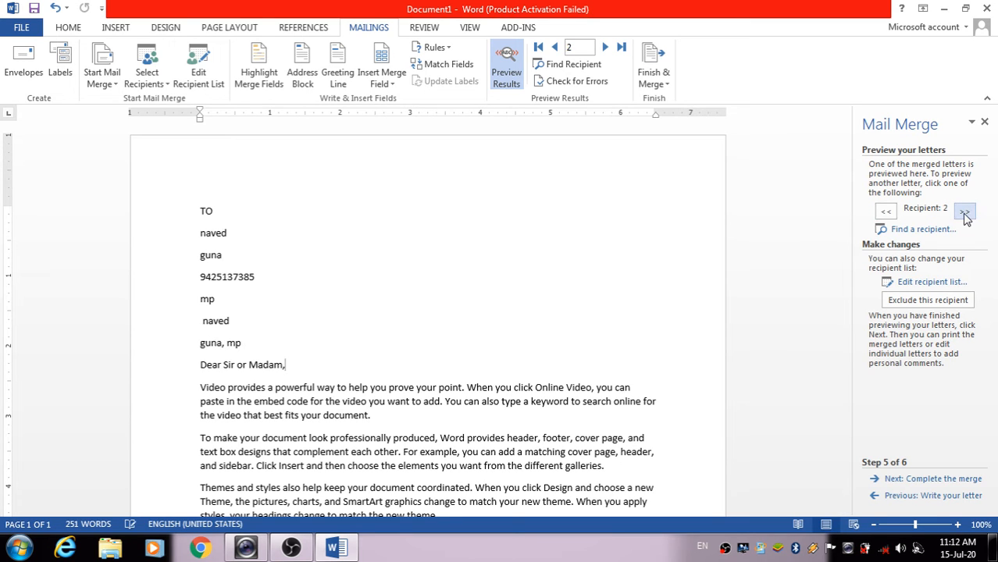
left_click(965, 212)
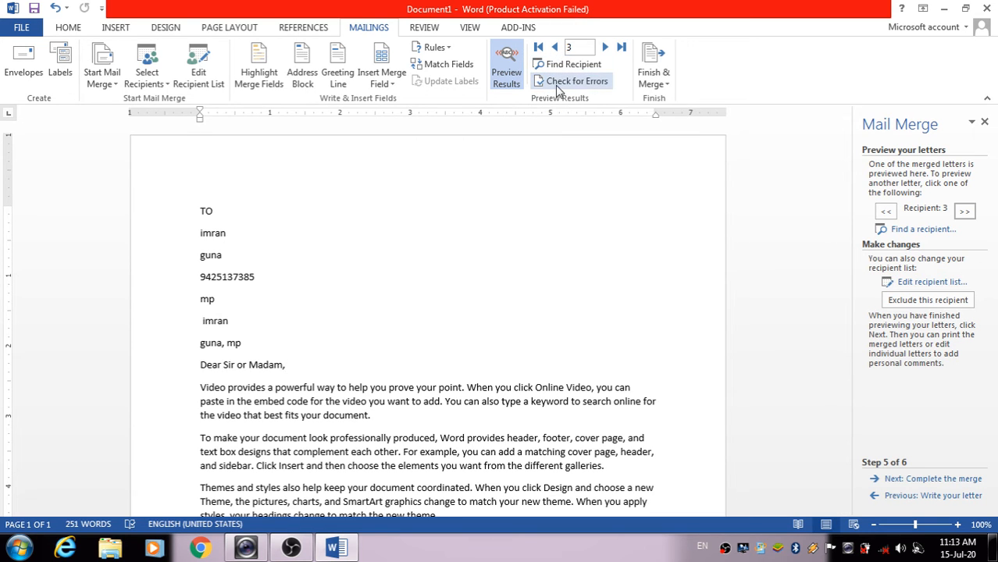
left_click(555, 48)
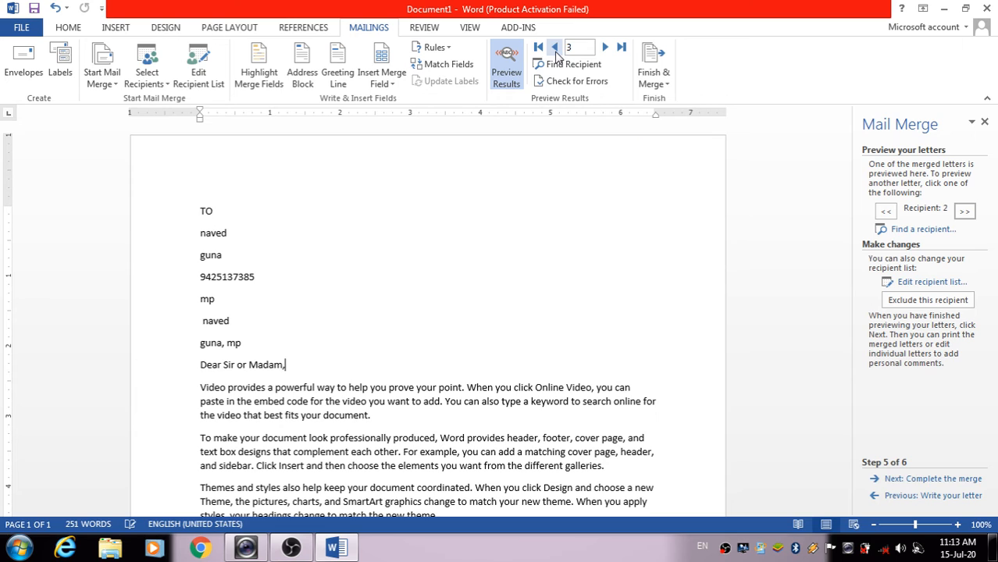
left_click(555, 49)
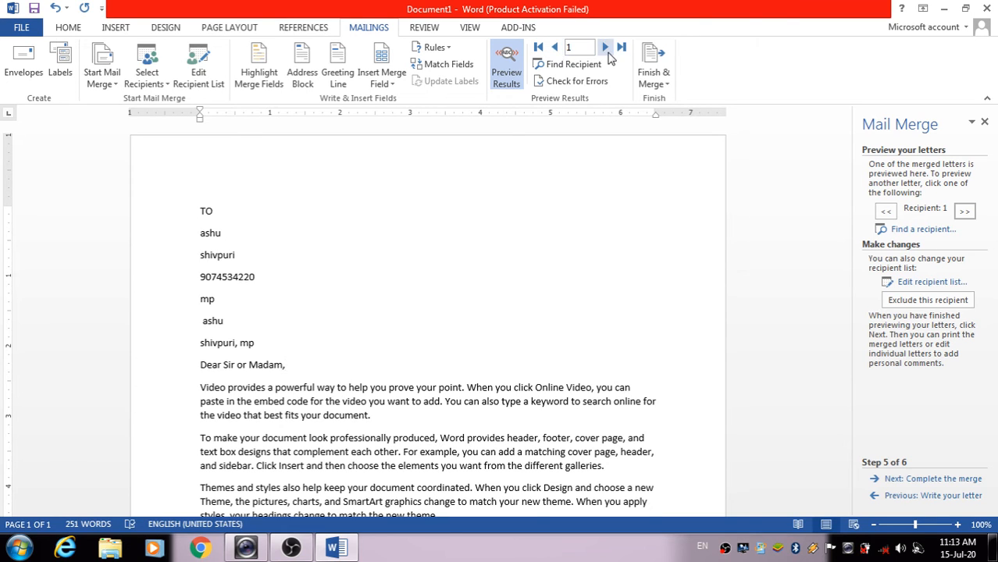
left_click(606, 48)
left_click(606, 48)
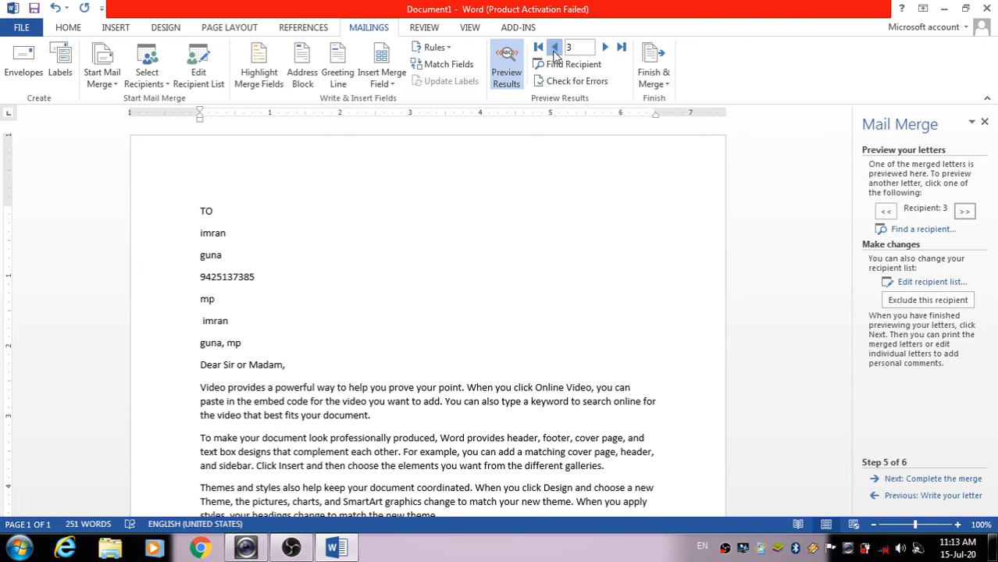
left_click(554, 48)
left_click(555, 48)
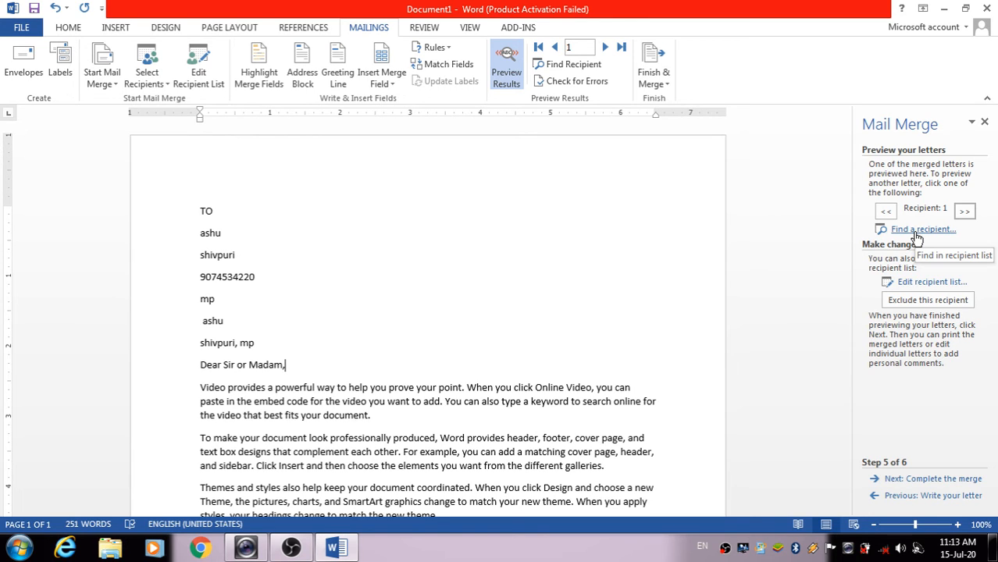
Advance to step 6, Complete the merge, and check recipients 2 and 1 with the record arrows
left_click(937, 479)
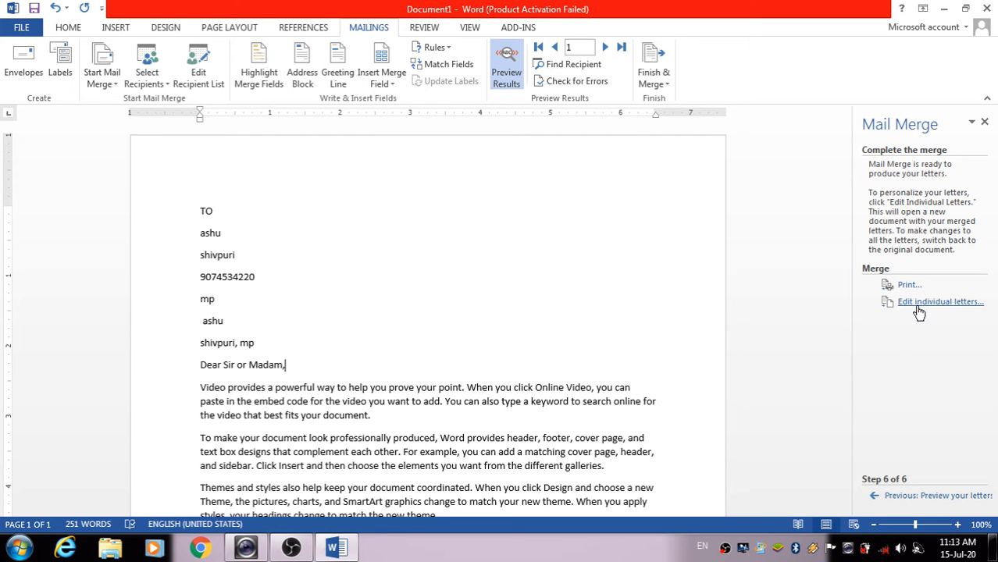
scroll(374, 271, "down", 10)
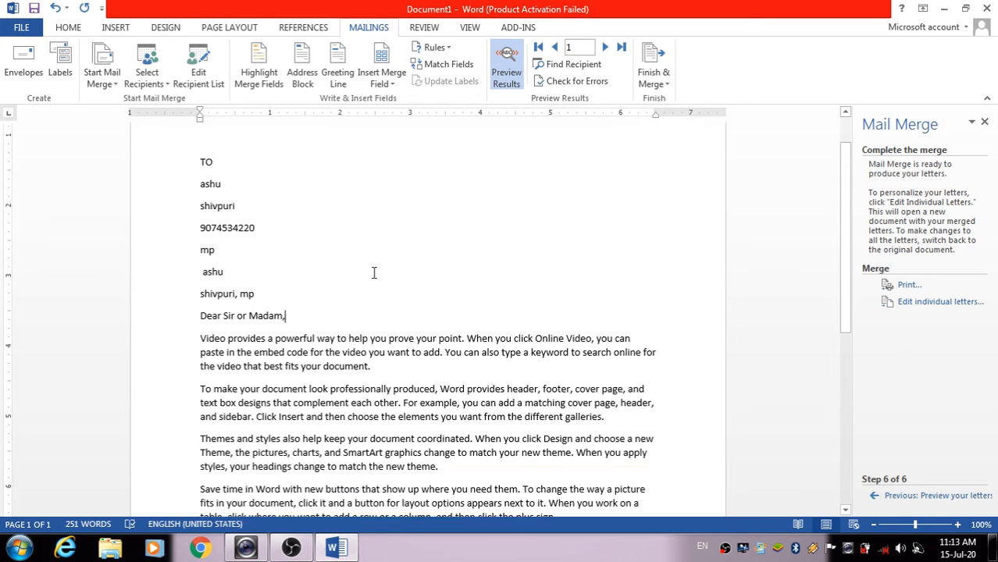
scroll(401, 315, "up", 10)
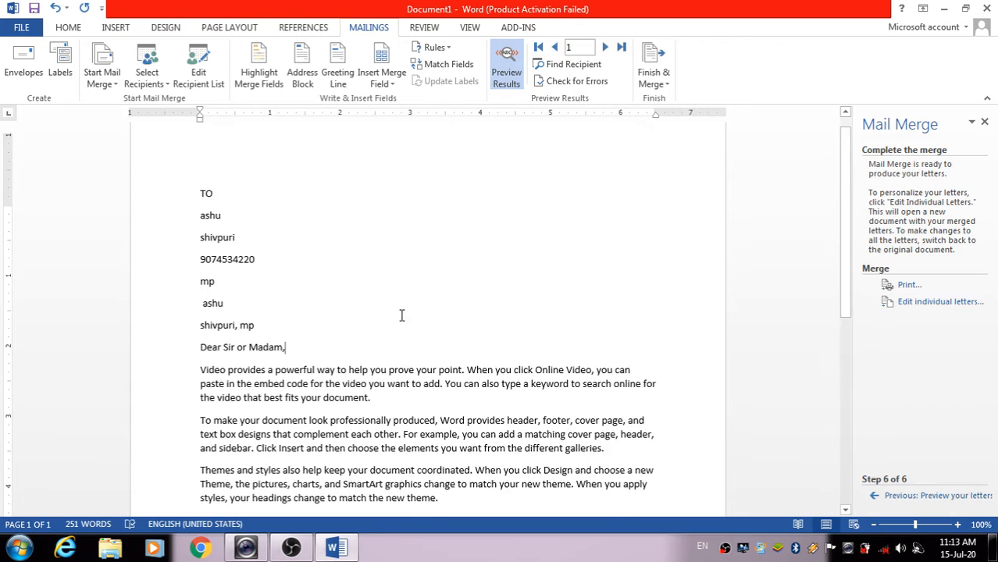
scroll(403, 312, "down", 1)
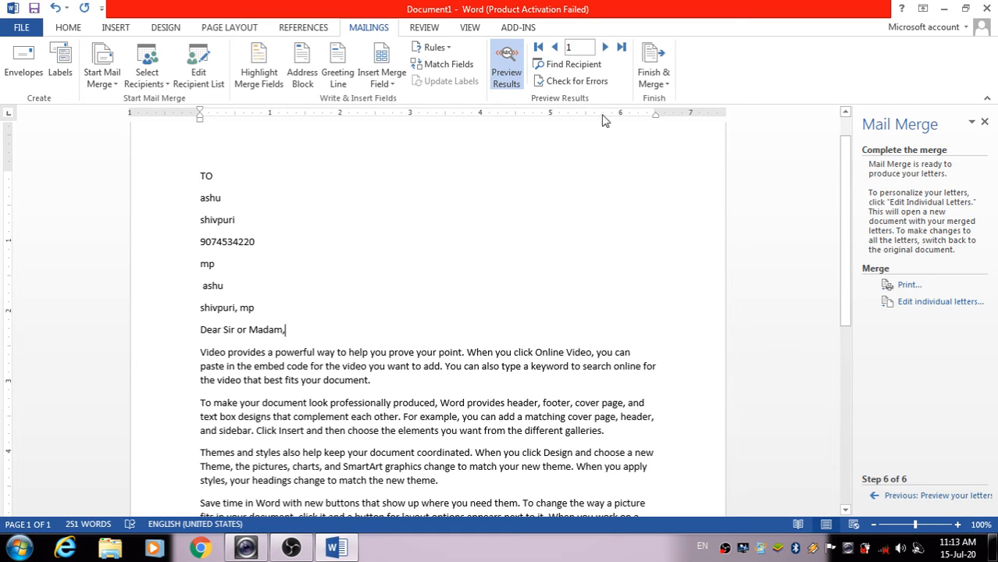
left_click(605, 46)
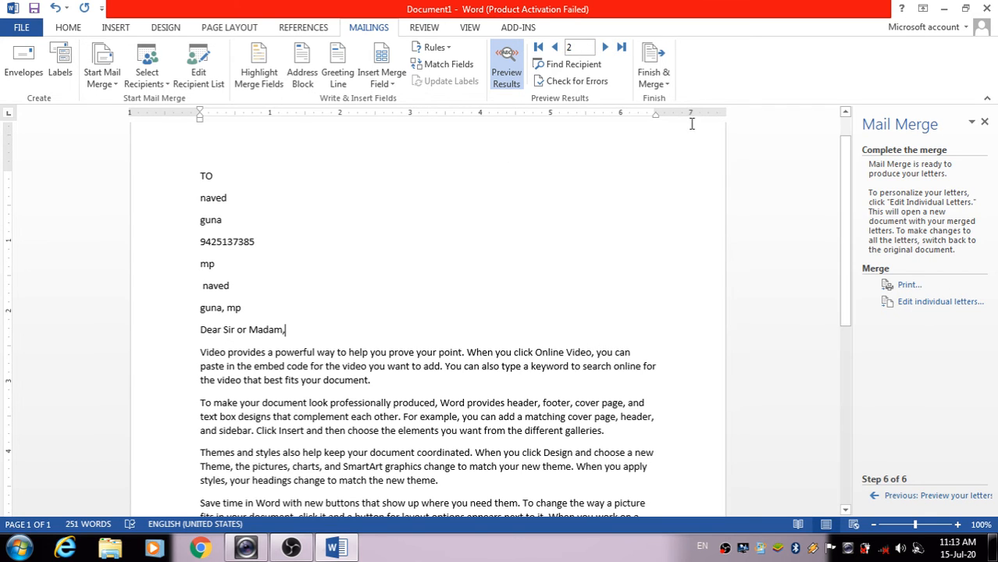
left_click(555, 47)
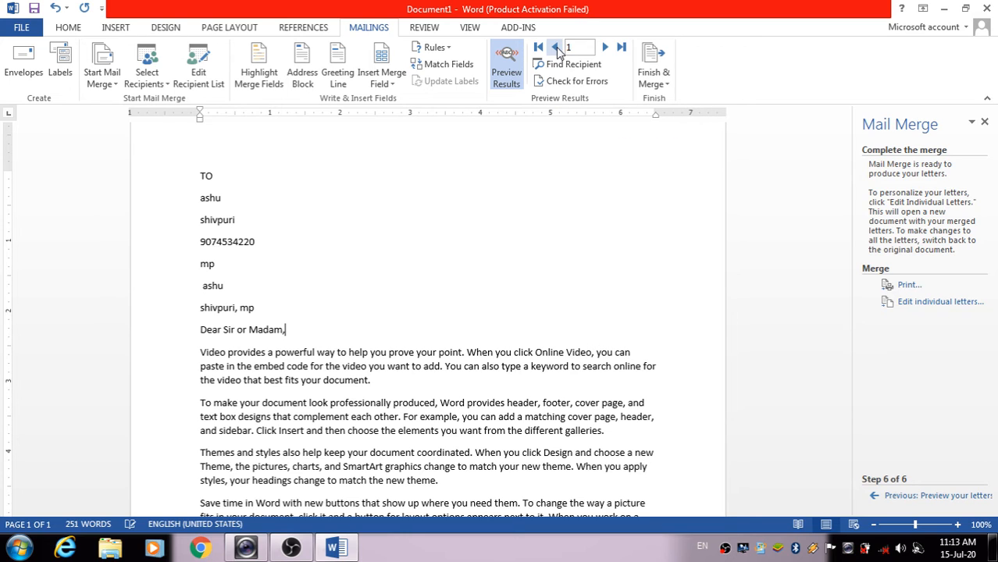
Choose Edit individual letters and merge All records into a new document
left_click(941, 303)
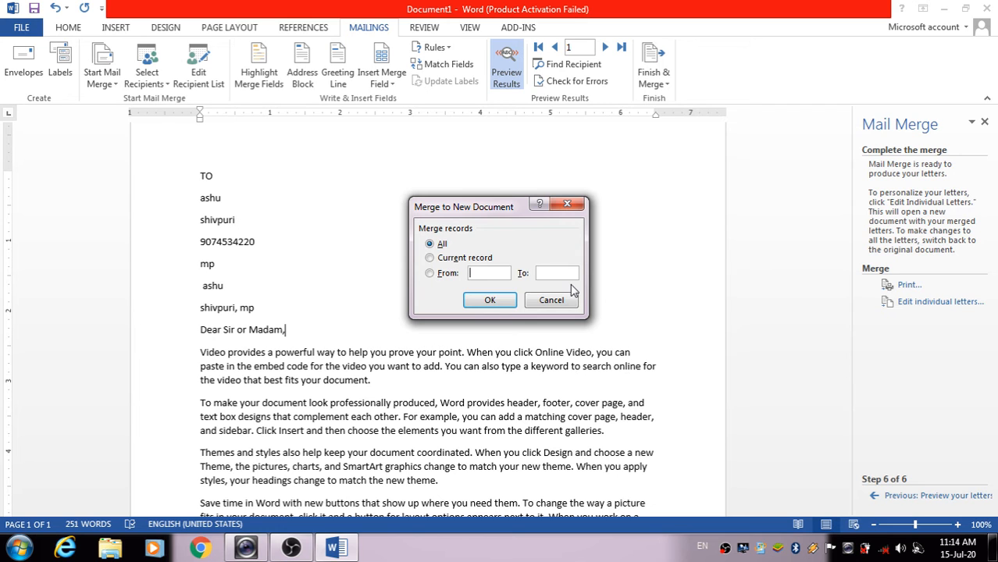
left_click(490, 301)
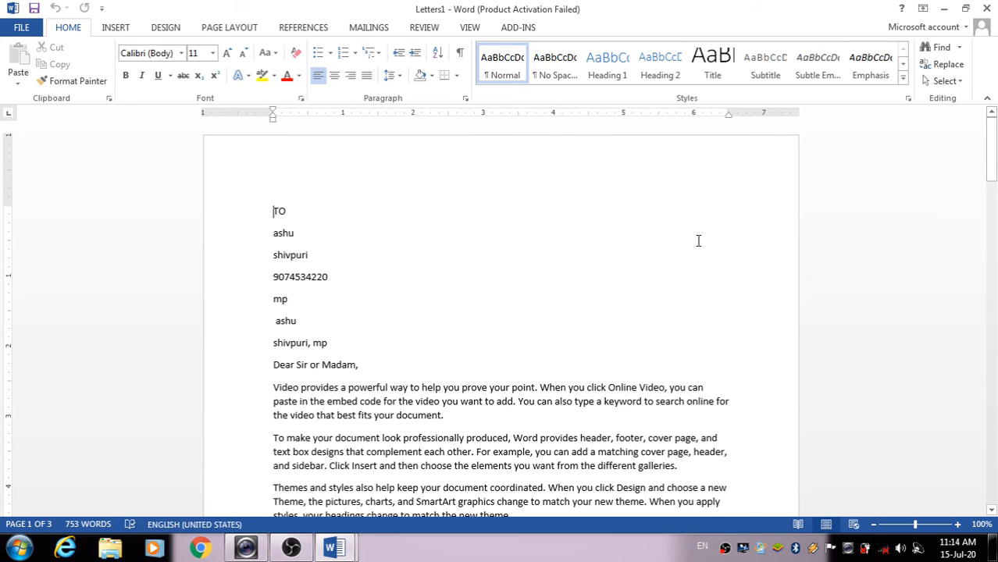
scroll(696, 238, "down", 6)
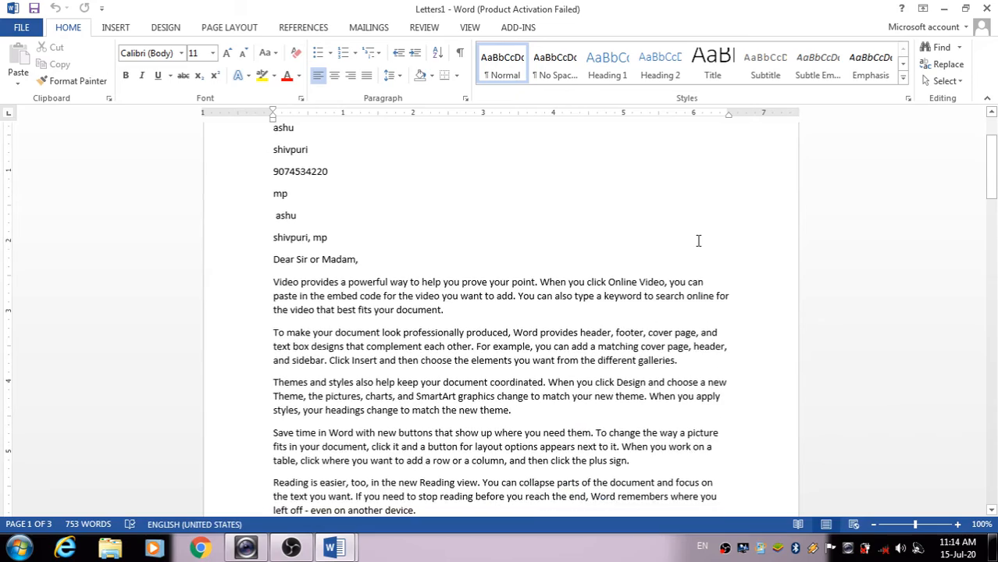
scroll(696, 238, "up", 6)
scroll(695, 238, "down", 10)
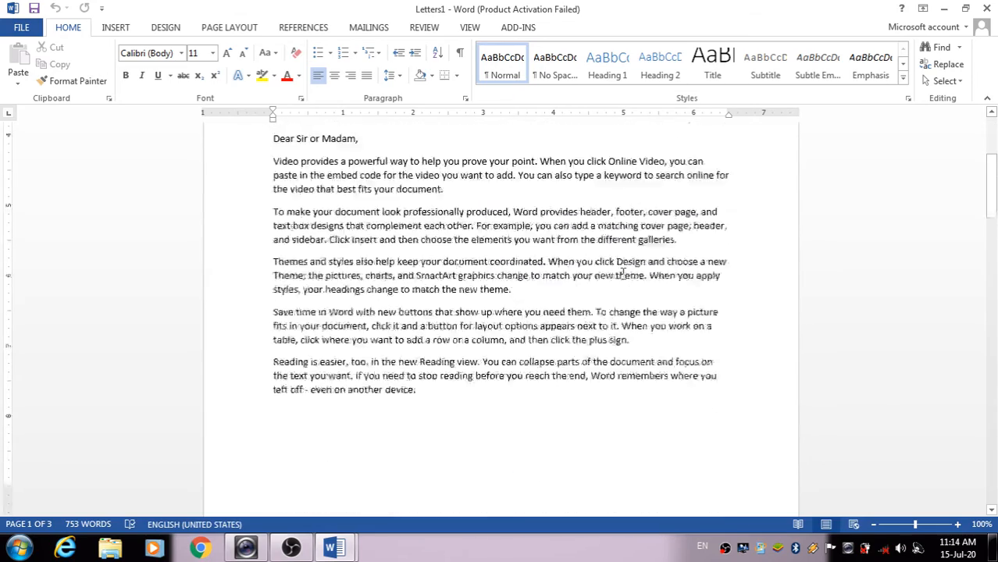
scroll(638, 285, "down", 1)
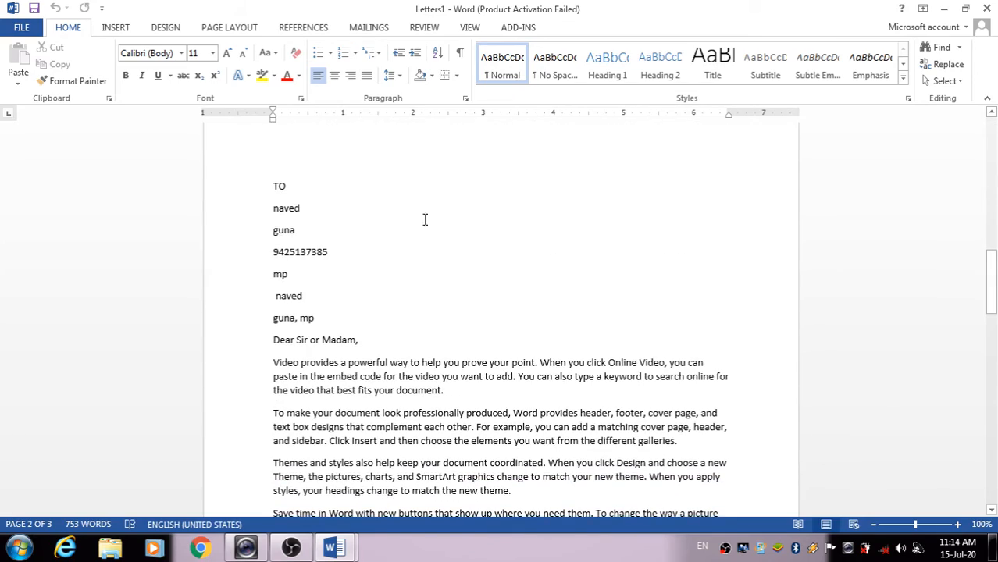
scroll(338, 228, "down", 9)
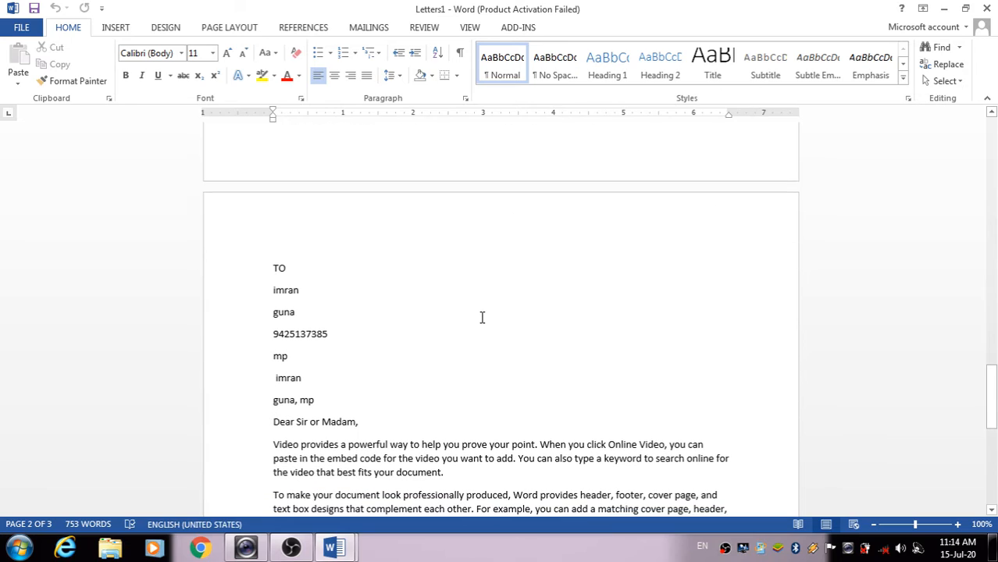
scroll(312, 287, "down", 12)
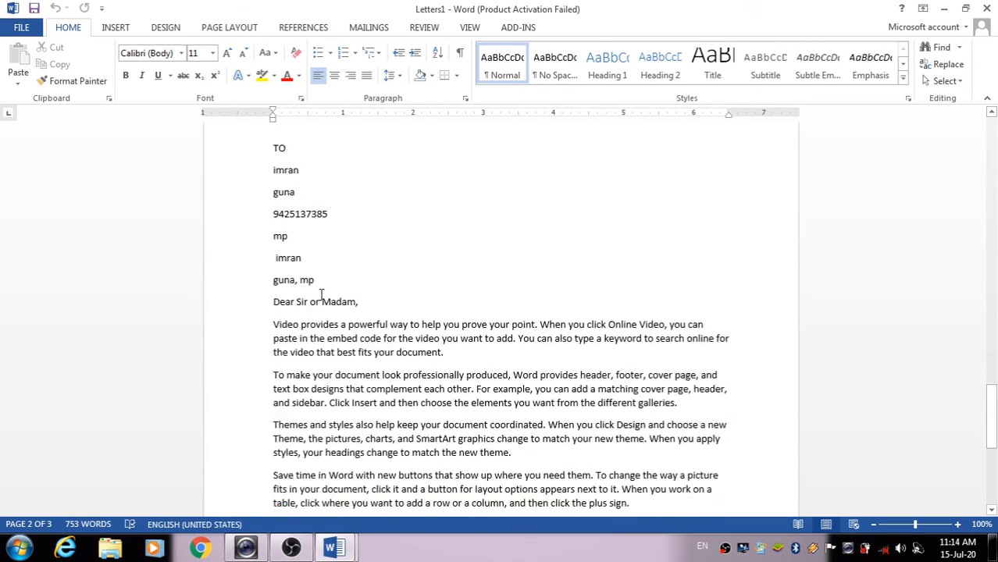
left_click_drag(991, 493, 992, 172)
scroll(525, 381, "down", 2)
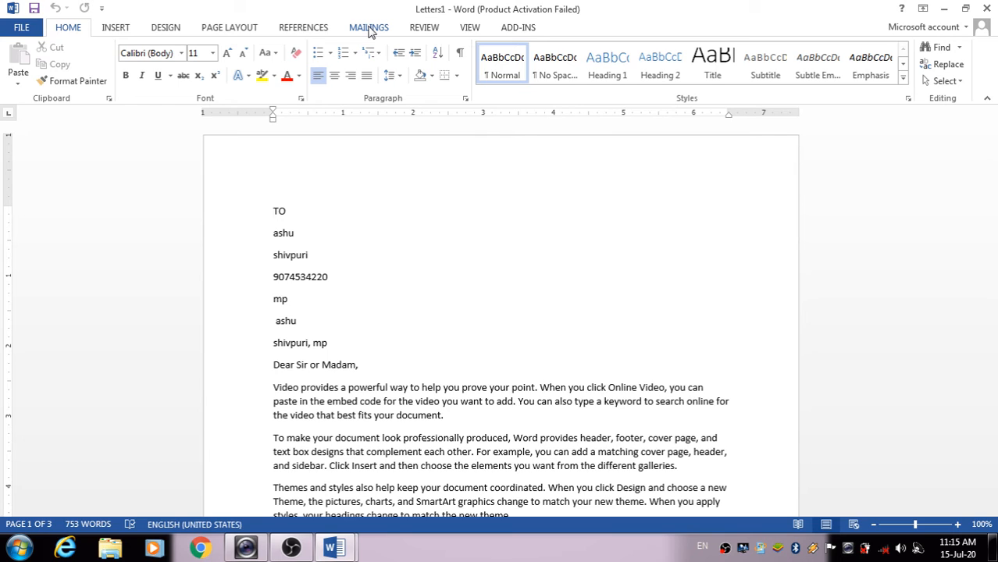
Browse the Start Mail Merge document types on the Mailings tab, then close Letters1
left_click(369, 28)
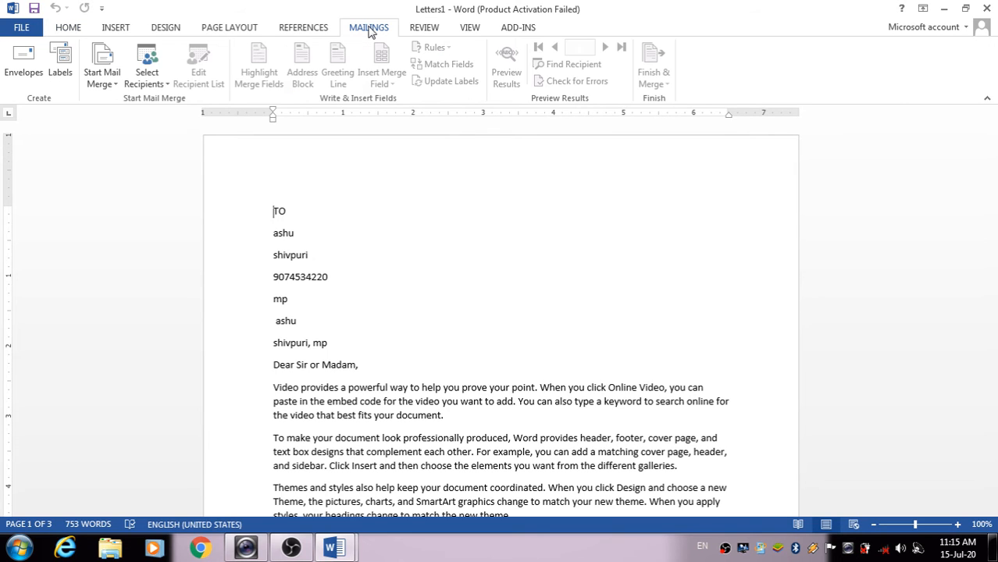
left_click(319, 212)
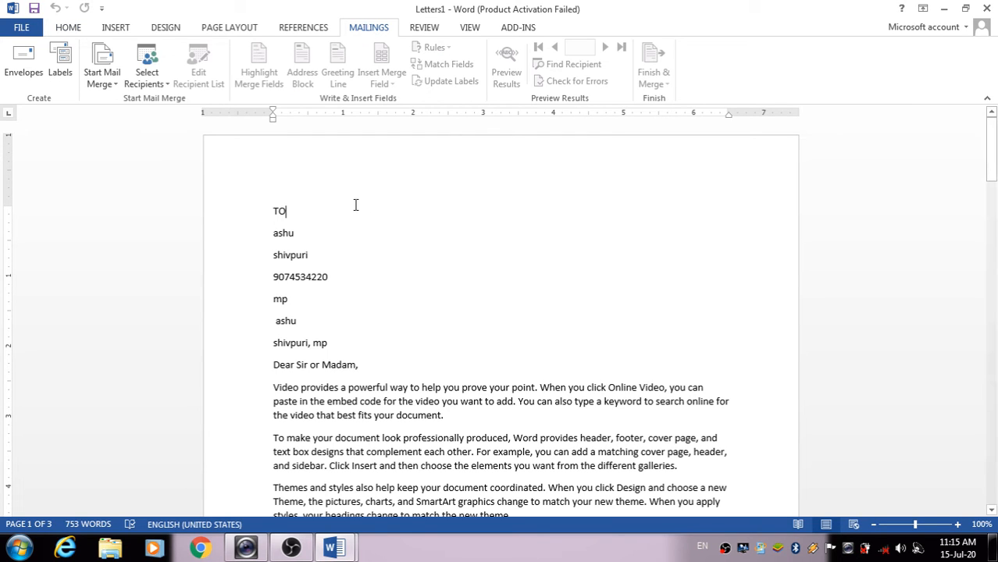
left_click(110, 85)
left_click(440, 198)
left_click(106, 86)
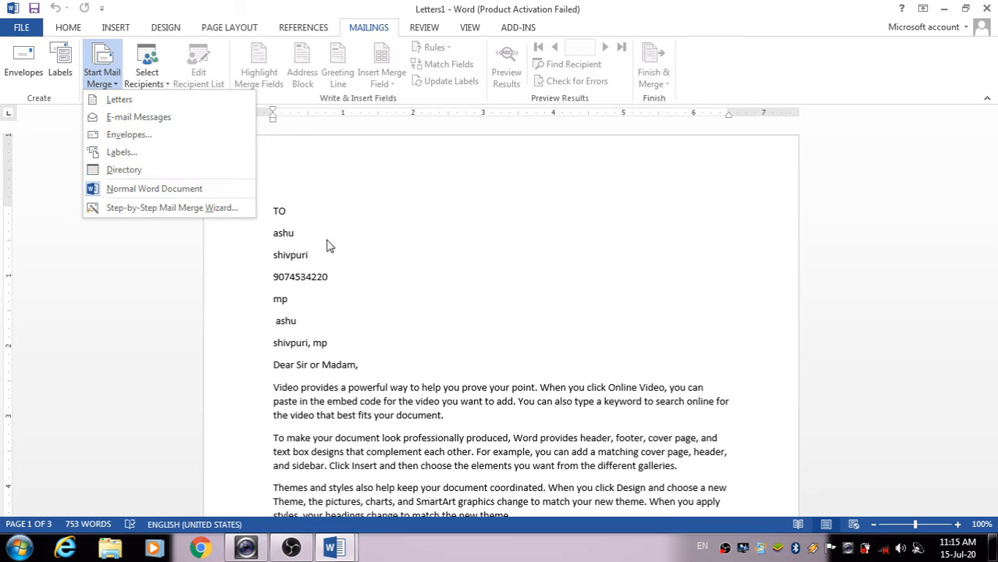
left_click(601, 212)
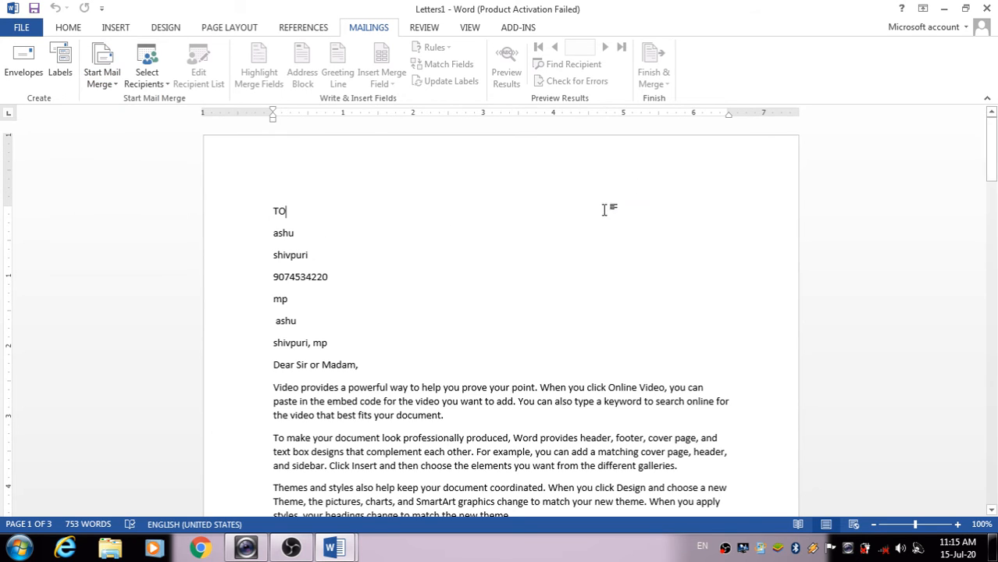
left_click(985, 7)
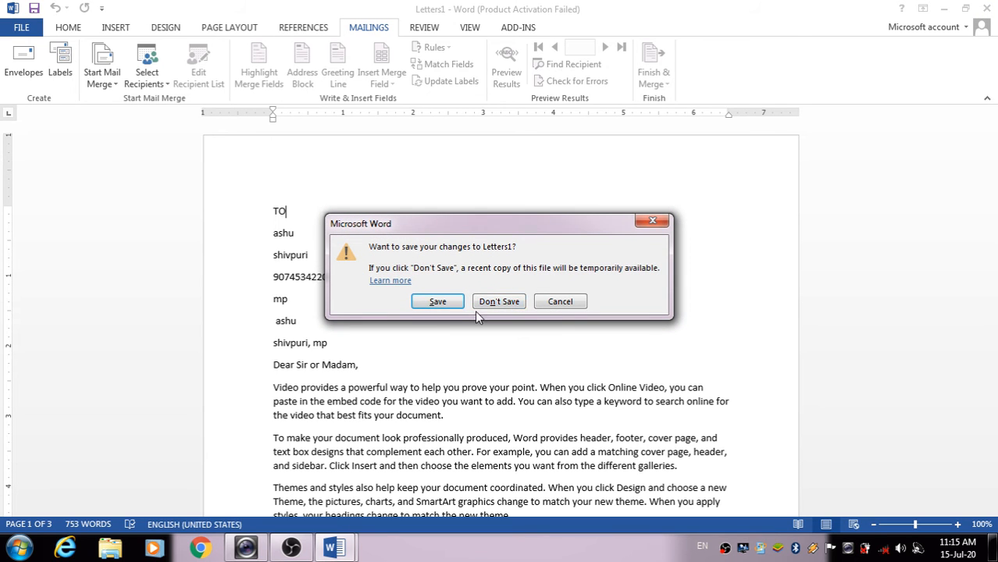
Discard Letters1 unsaved, then Finish & Merge all records into individual documents as Letters2
left_click(486, 305)
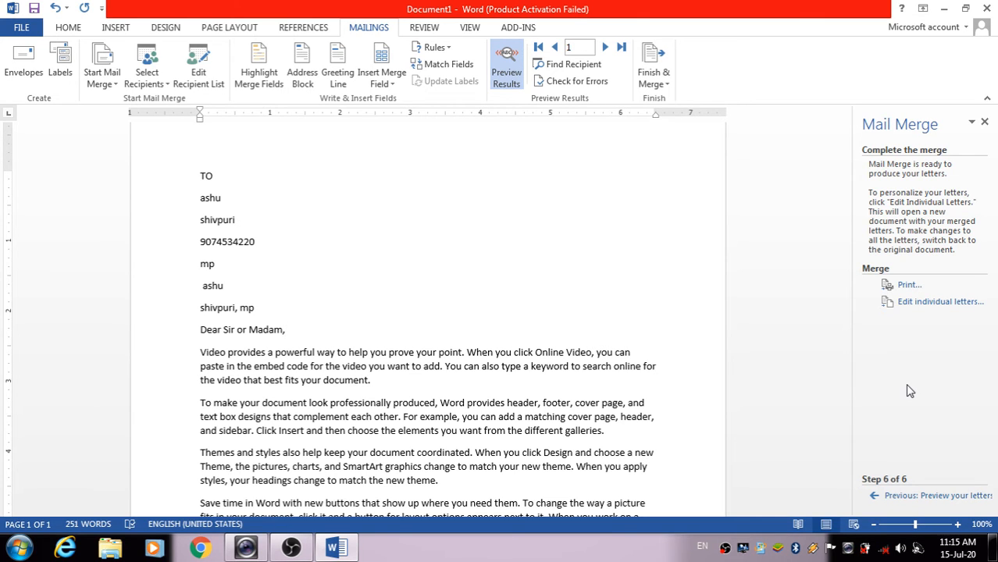
left_click(661, 70)
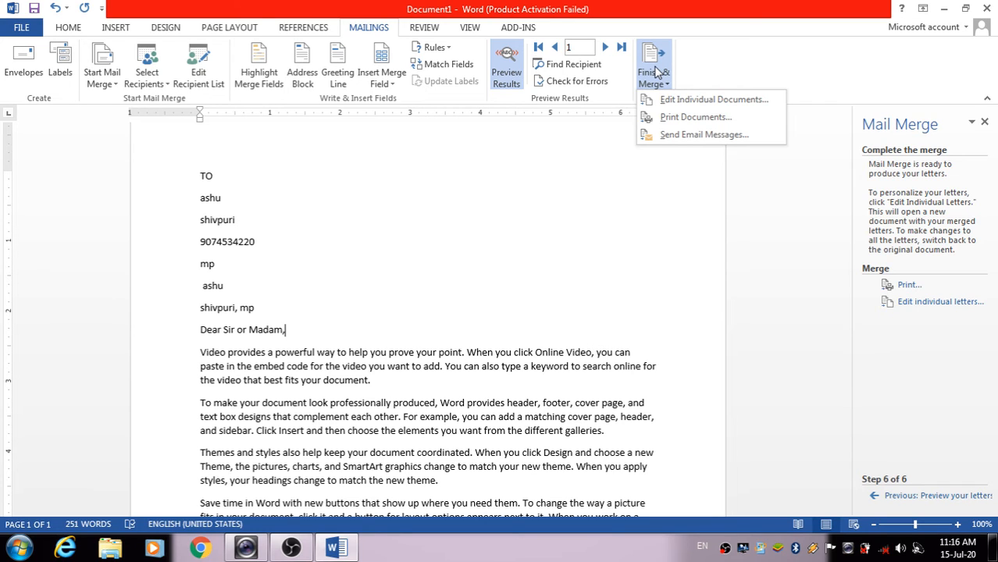
left_click(752, 191)
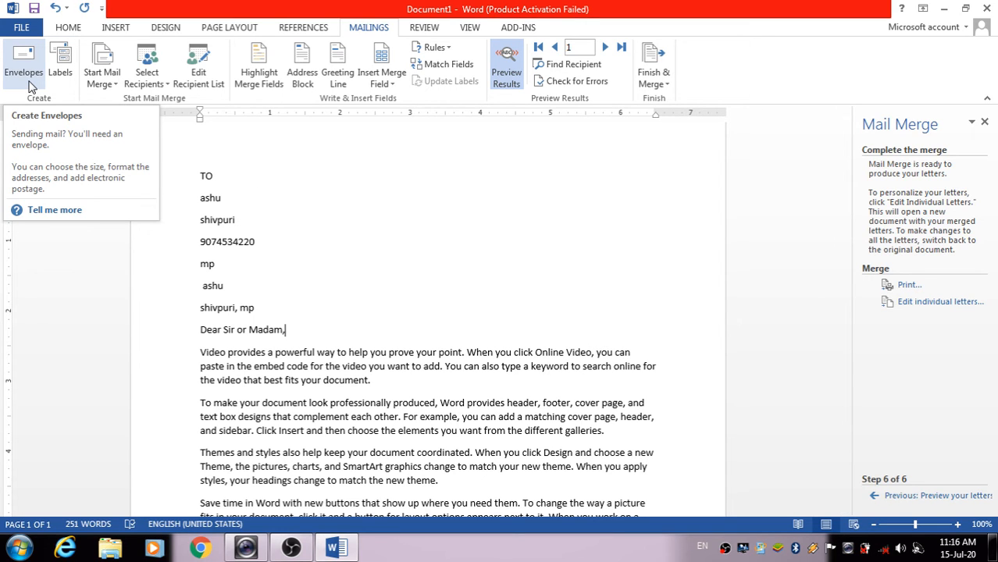
left_click(656, 83)
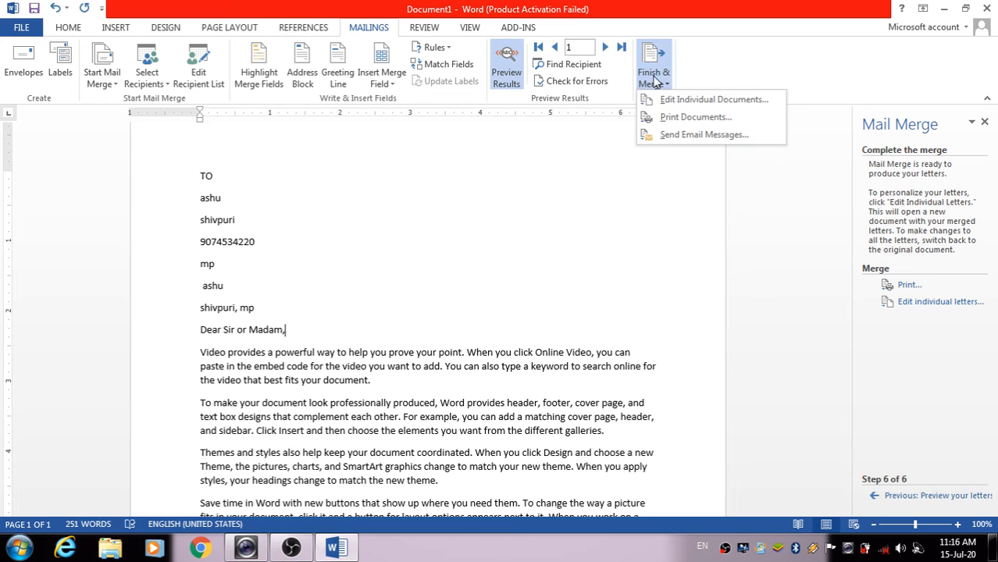
left_click(709, 101)
left_click(495, 300)
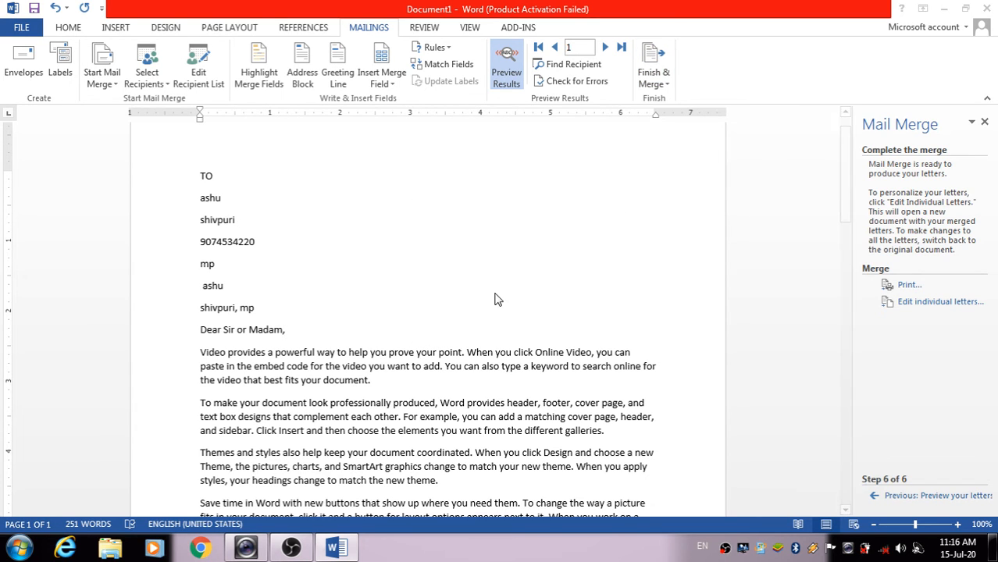
scroll(541, 282, "down", 10)
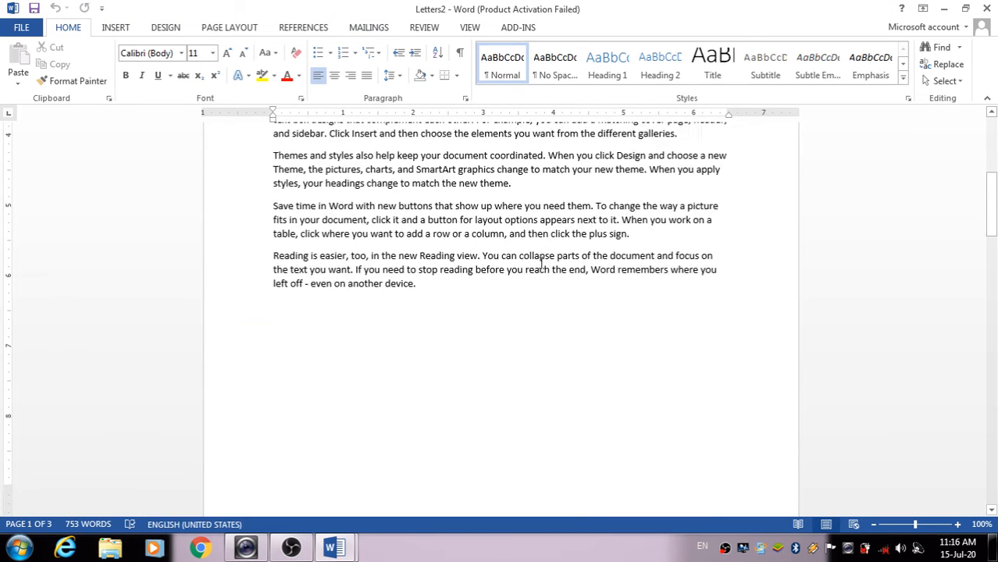
Switch Letters2's mail merge document type to Envelopes from Start Mail Merge
scroll(541, 265, "up", 5)
scroll(541, 262, "up", 5)
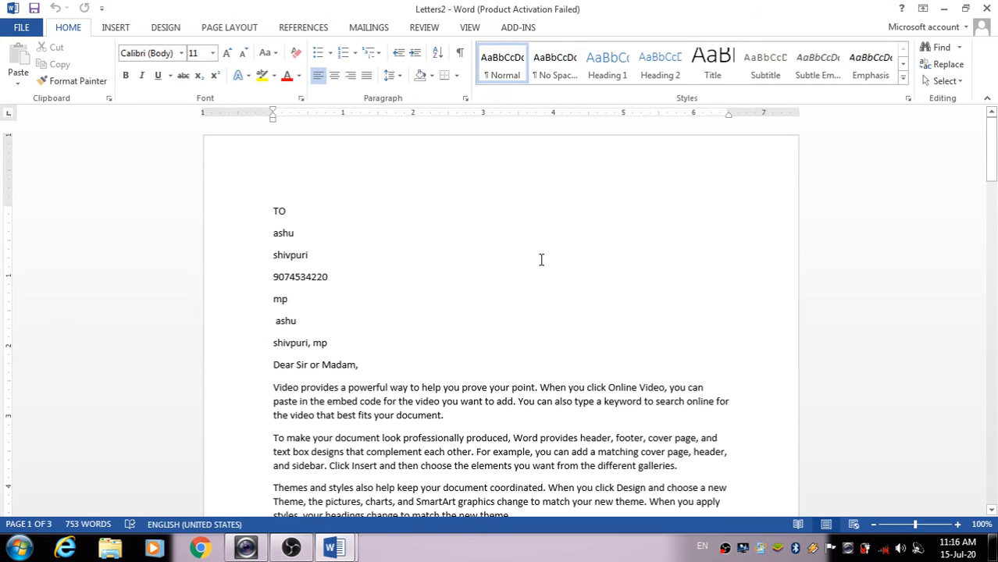
left_click(361, 27)
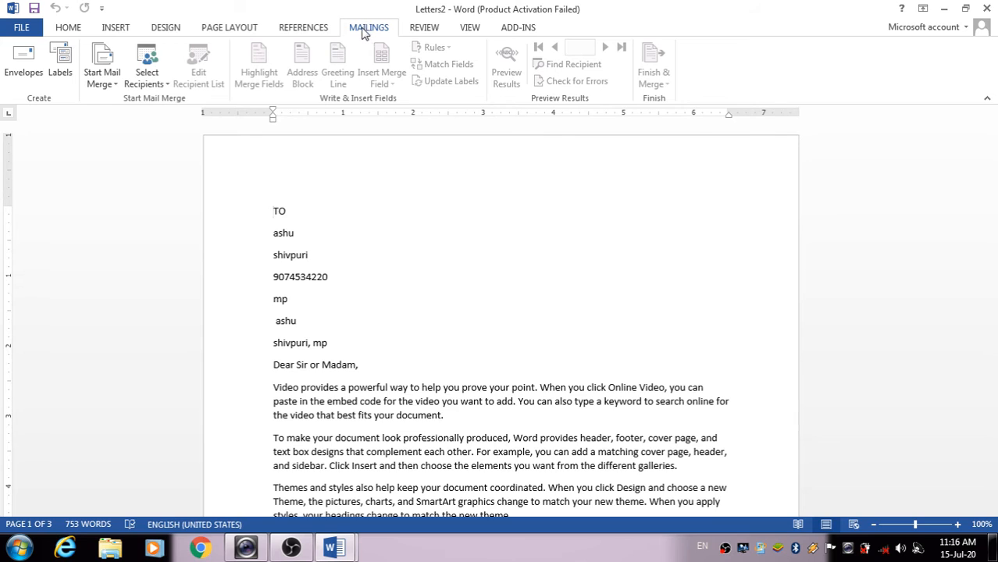
left_click(111, 75)
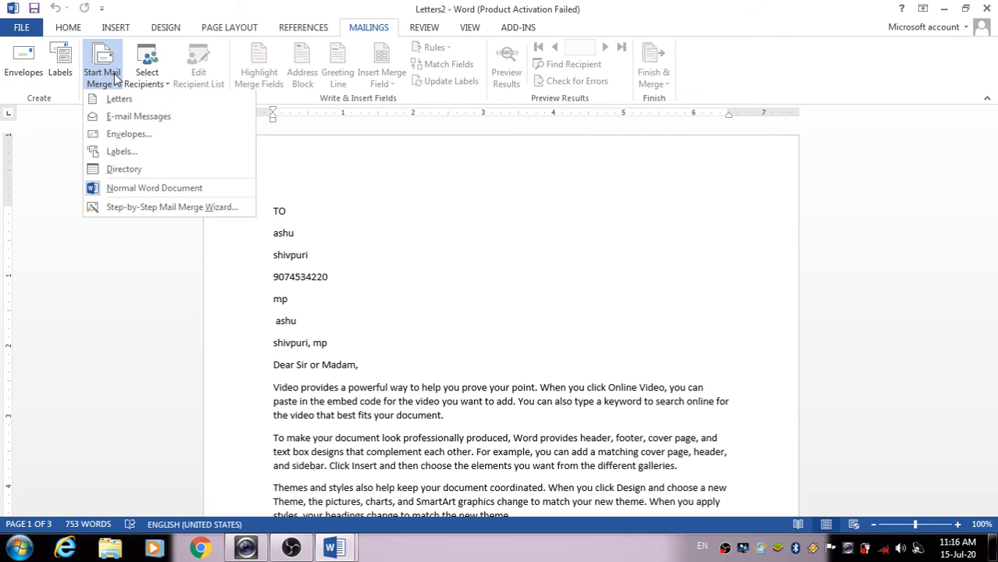
left_click(128, 134)
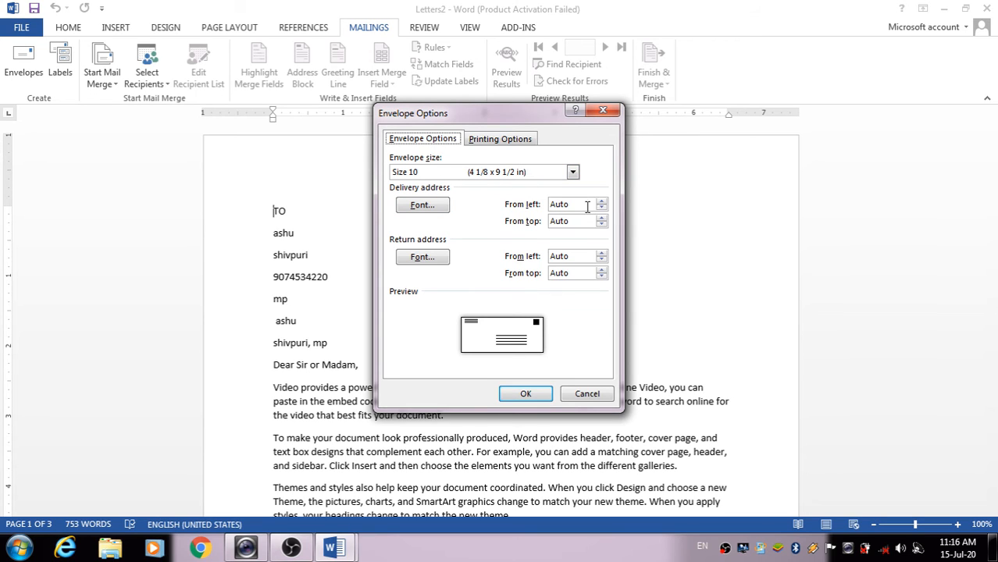
Keep the Size 10 envelope, accept Envelope Options and let Word replace the contents
left_click(573, 172)
left_click(573, 173)
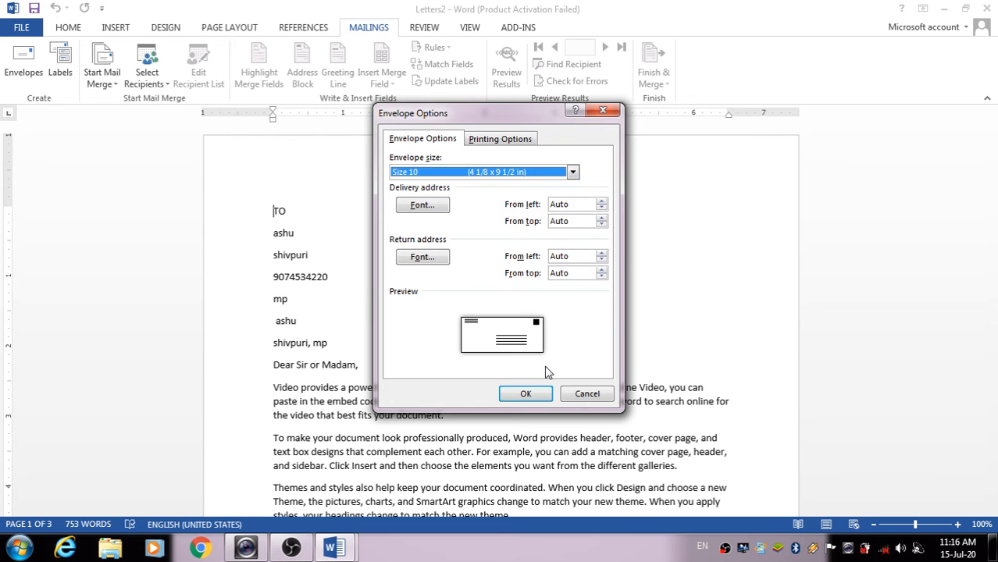
left_click(525, 395)
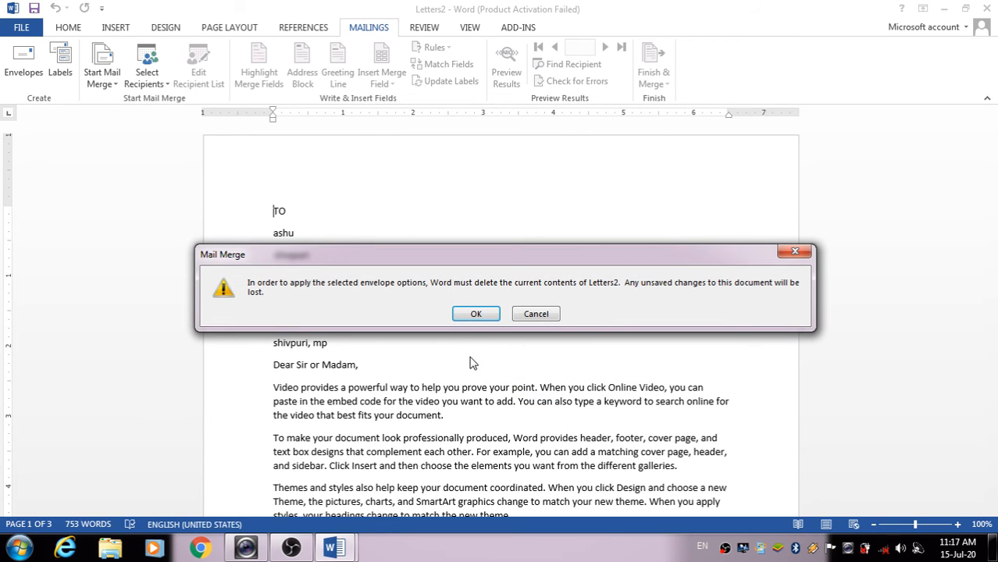
left_click(474, 313)
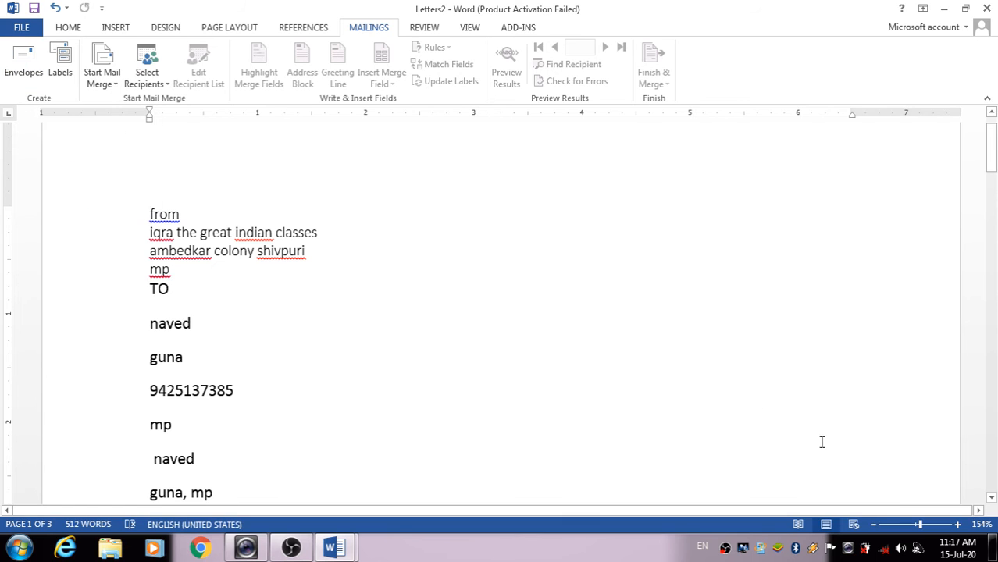
left_click(874, 529)
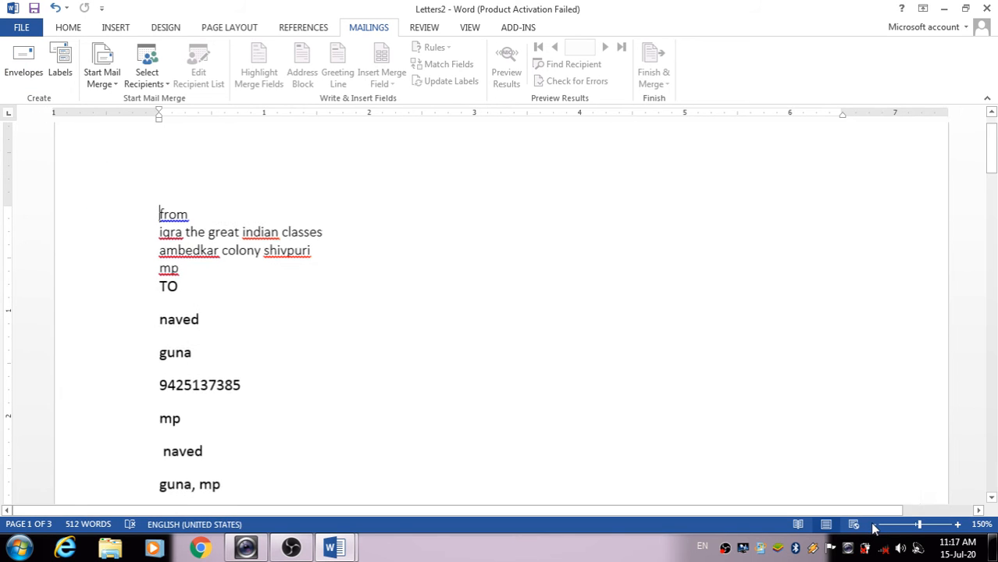
left_click(874, 528)
left_click(874, 529)
left_click(873, 528)
left_click(874, 528)
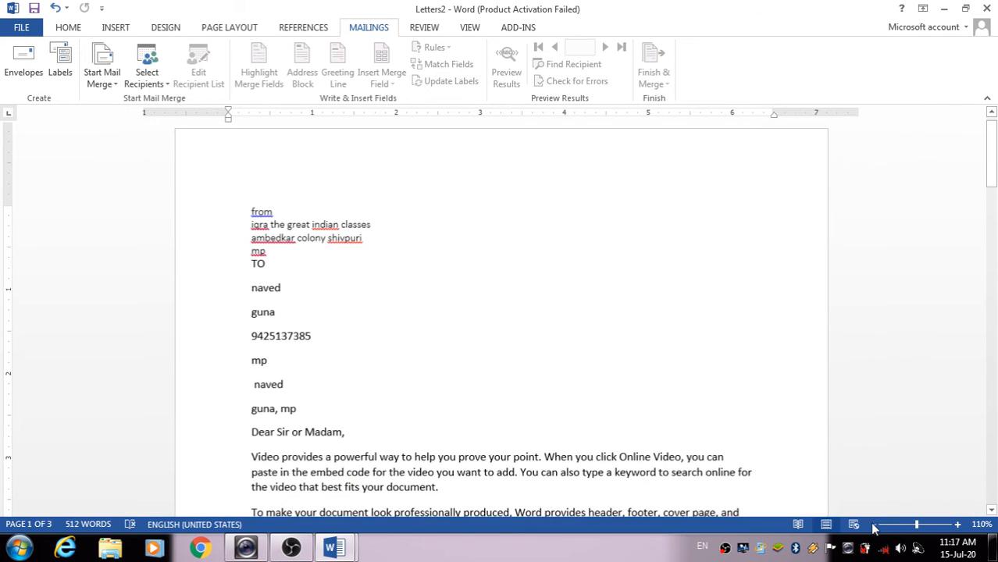
left_click(874, 529)
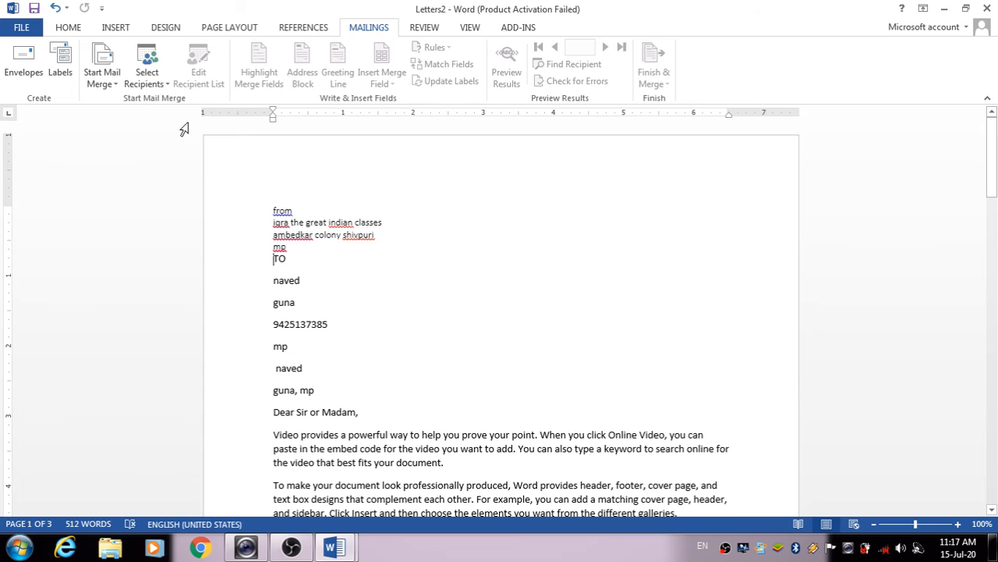
scroll(584, 326, "down", 15)
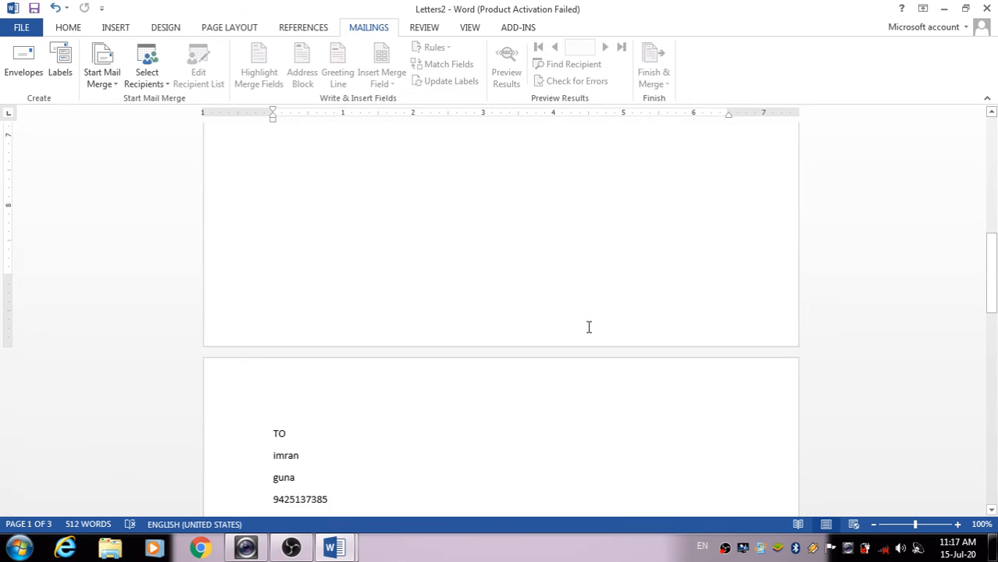
scroll(589, 326, "up", 15)
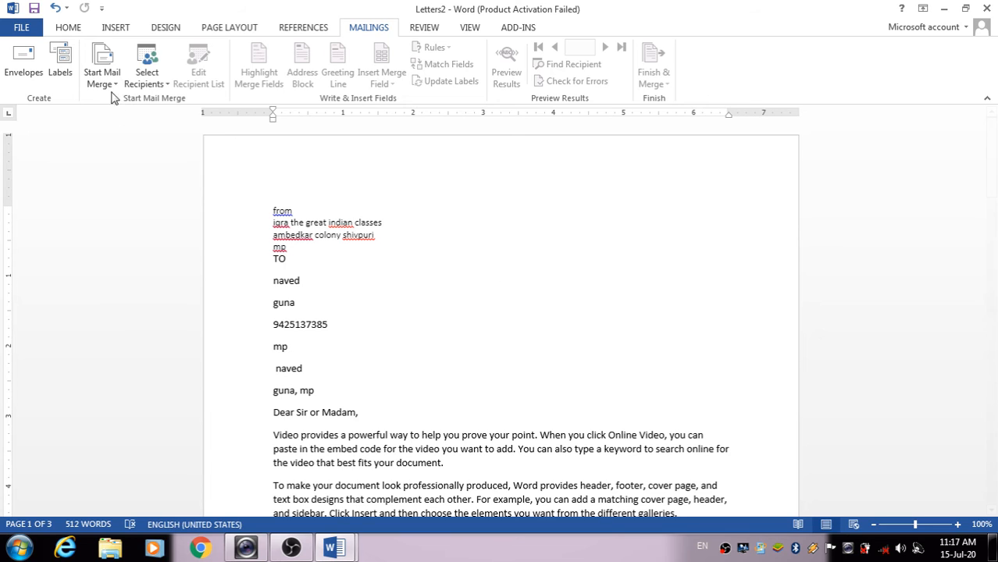
Close Letters2 unsaved, save Document1 as TO IQRA, and relaunch Word 2013
left_click(985, 9)
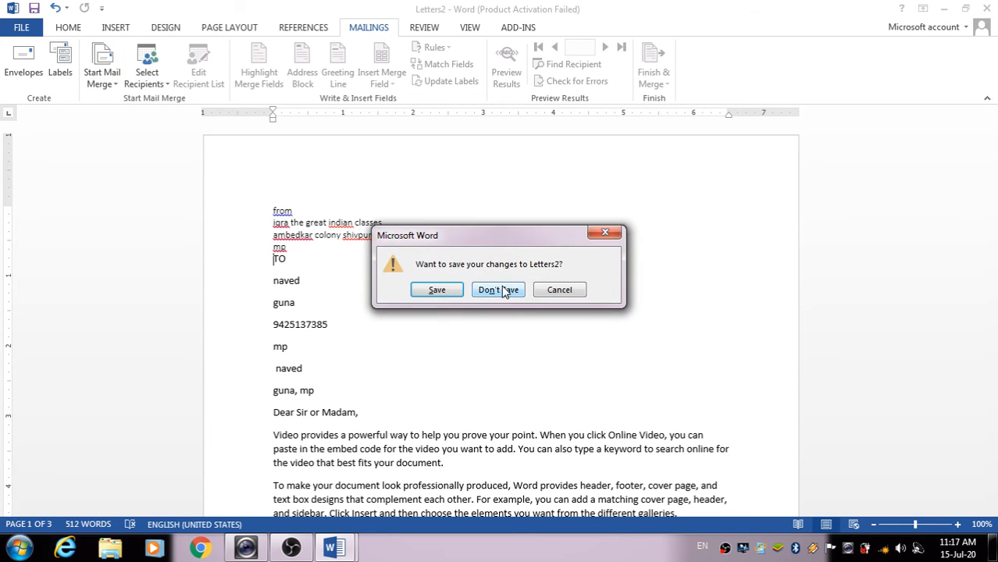
left_click(504, 290)
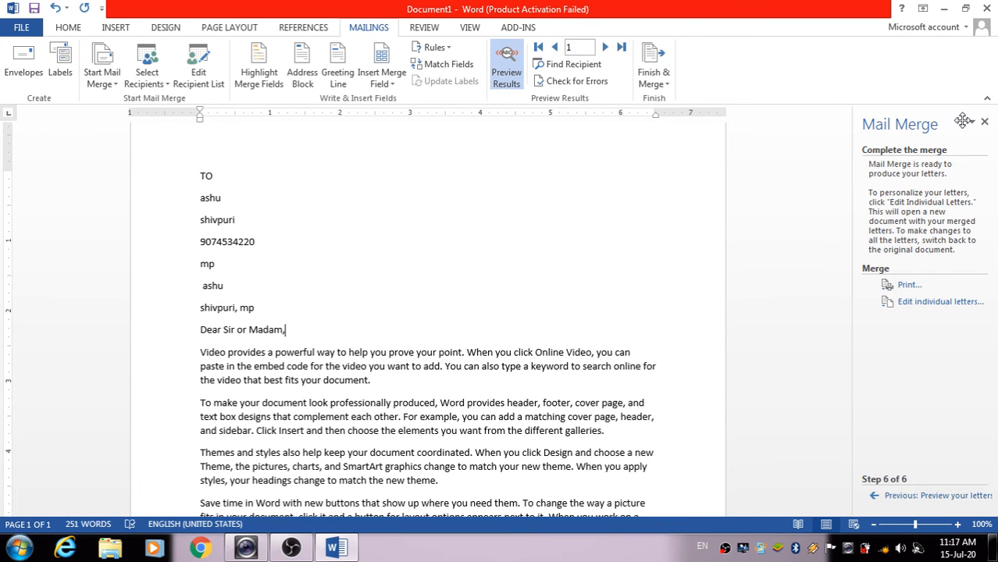
left_click(986, 8)
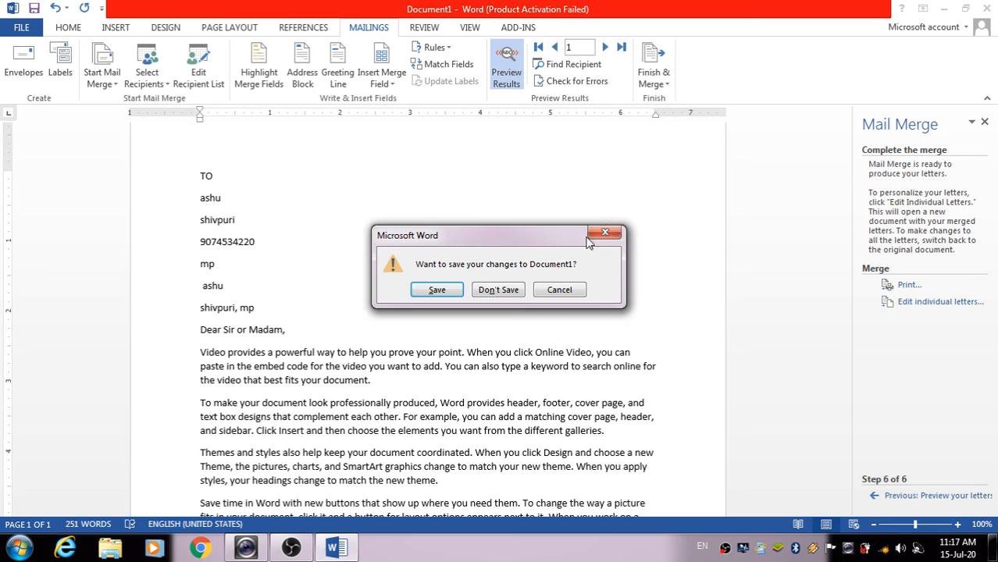
left_click(436, 290)
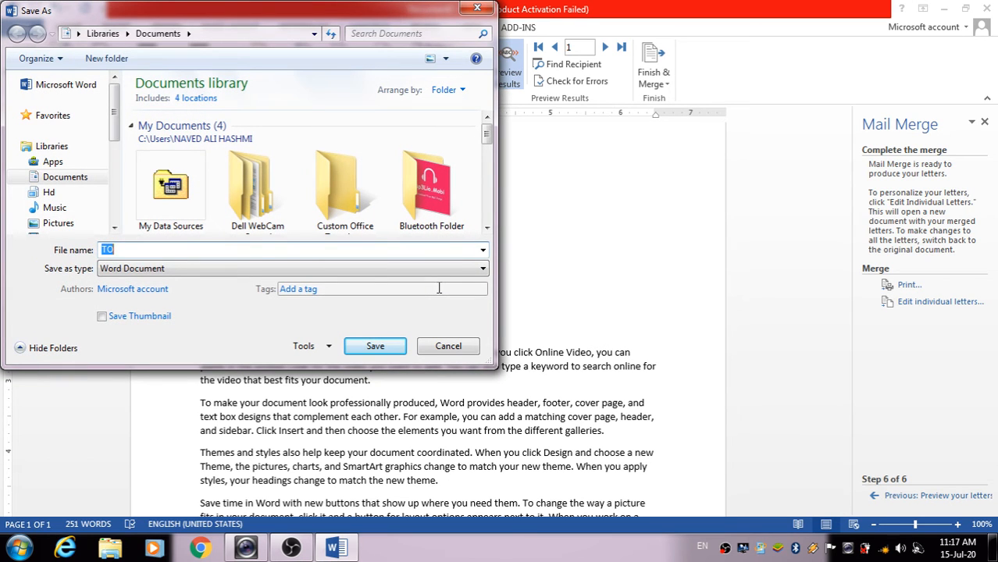
key("BackSpace")
key("Return")
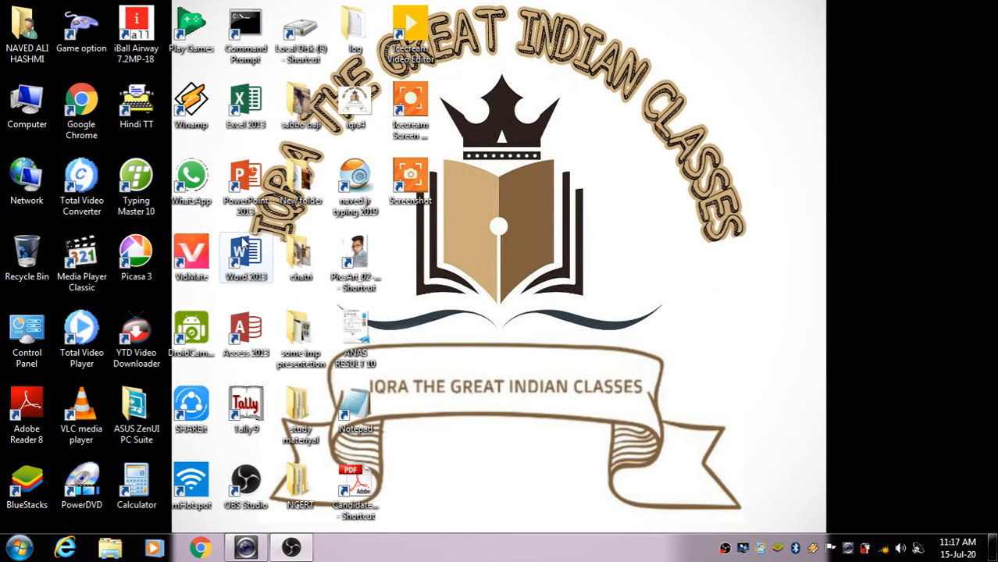
left_click(241, 256)
double_click(241, 256)
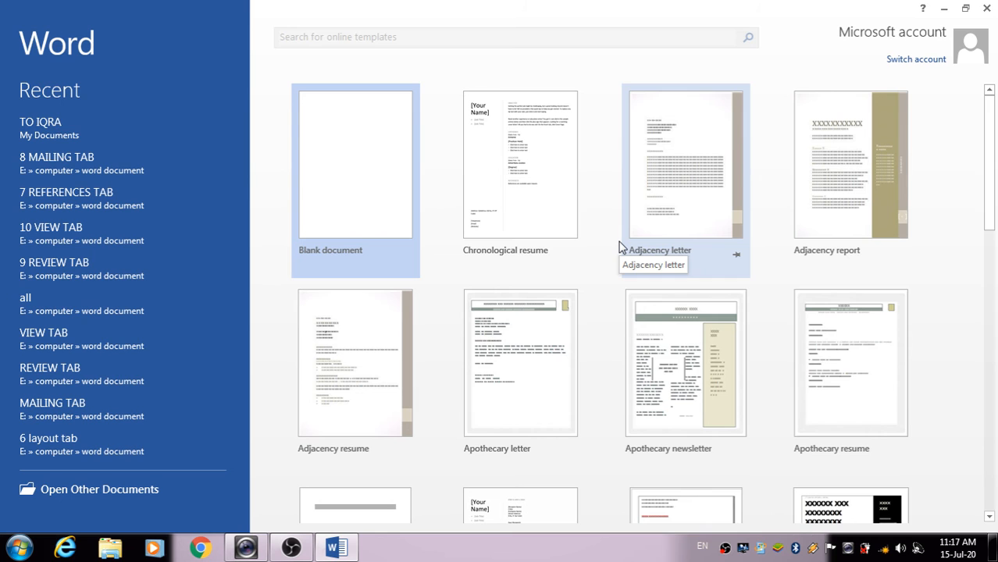
Dismiss the activation warning, create a blank Document1, then open and cancel the Envelopes dialog
left_click(643, 417)
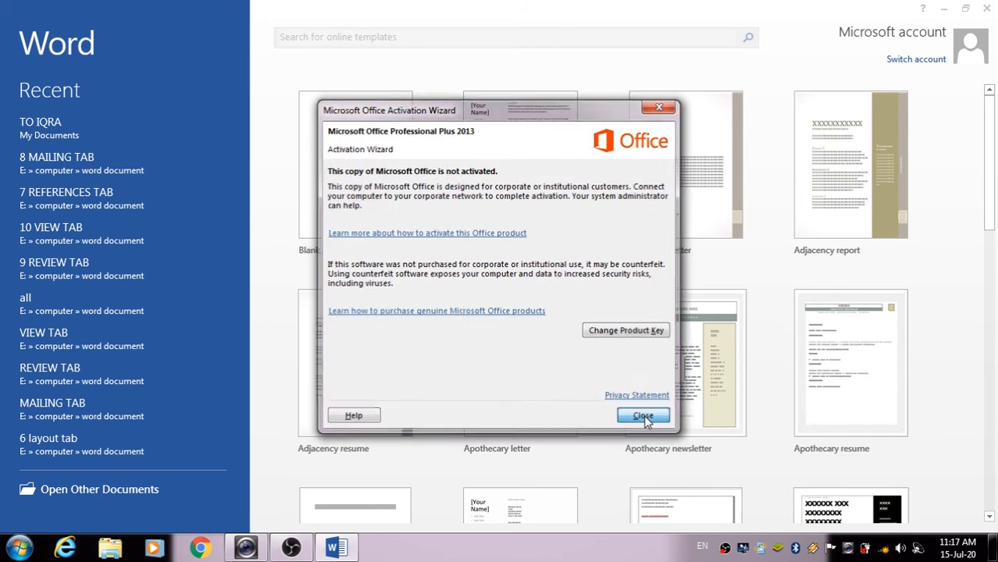
left_click(374, 204)
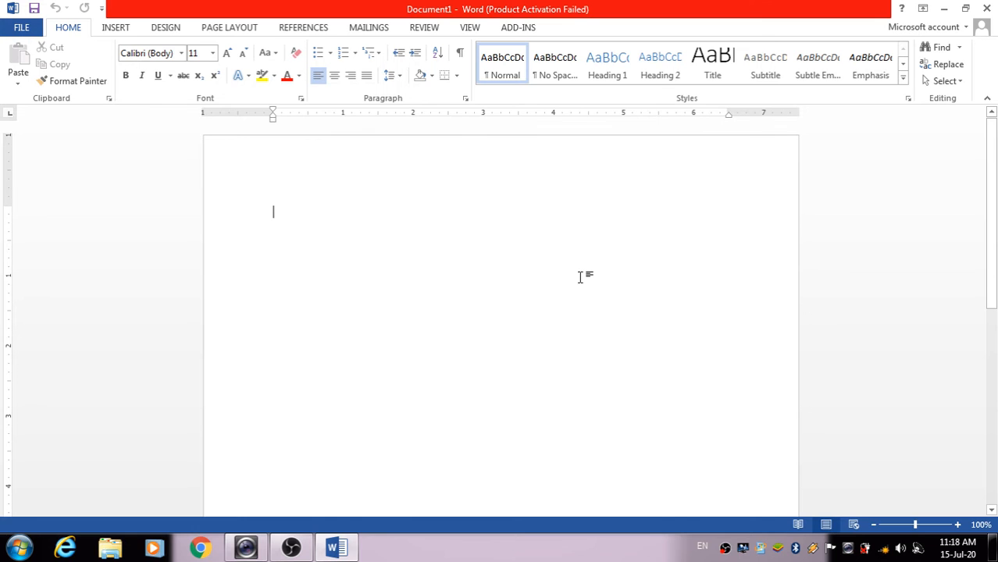
left_click(349, 30)
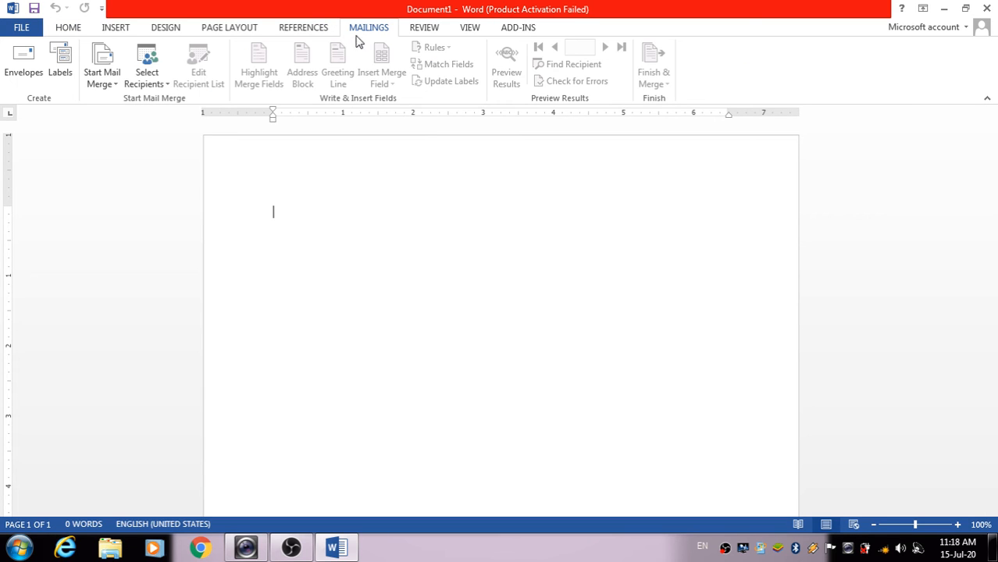
left_click(21, 72)
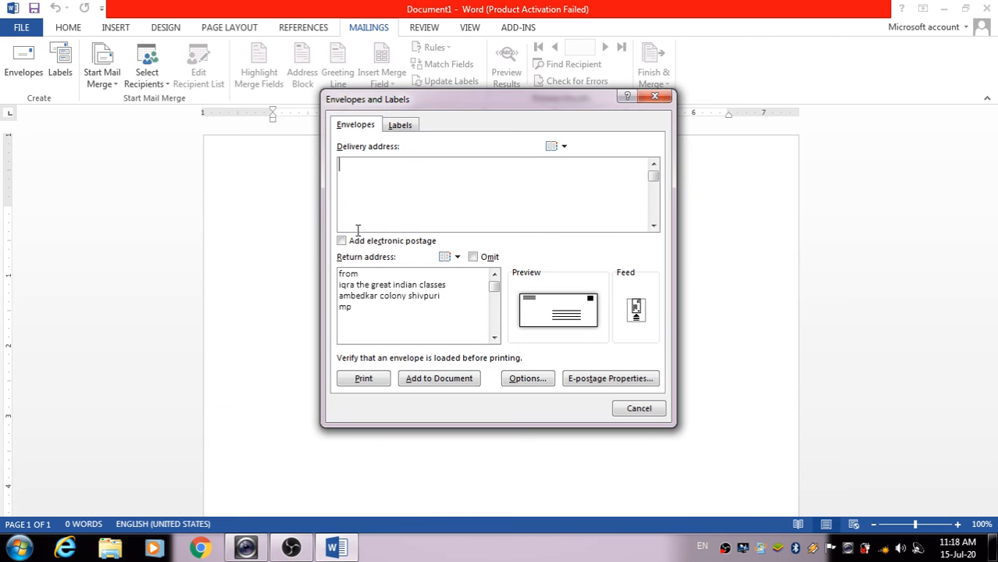
left_click(654, 95)
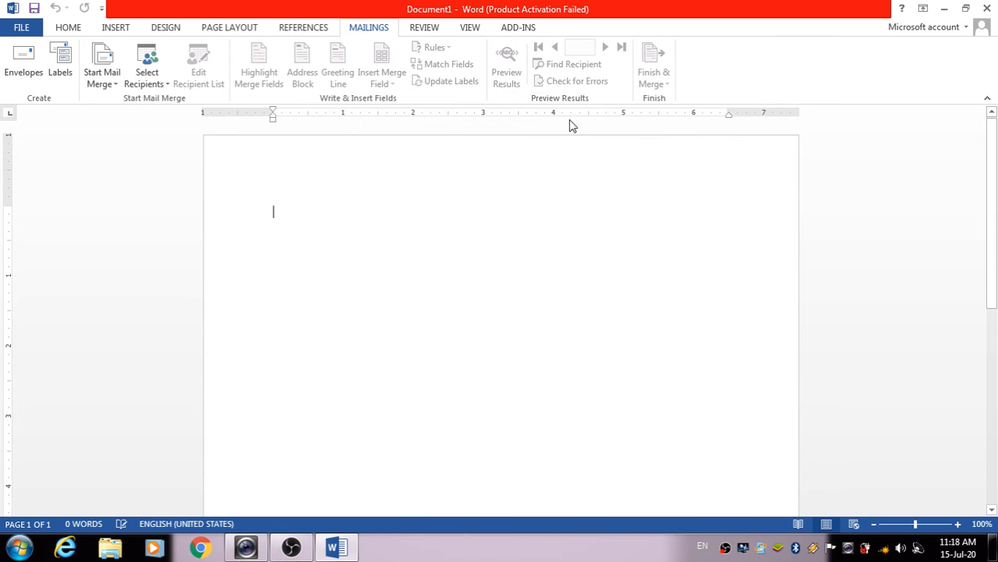
Launch the Step-by-Step Mail Merge Wizard with Envelopes as the document type and advance to step 2
left_click(107, 73)
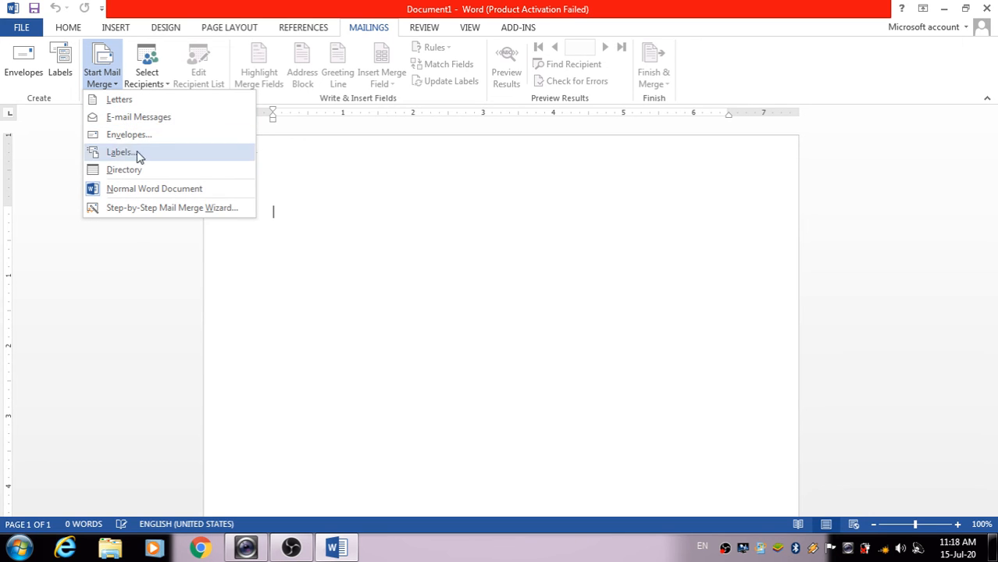
left_click(144, 209)
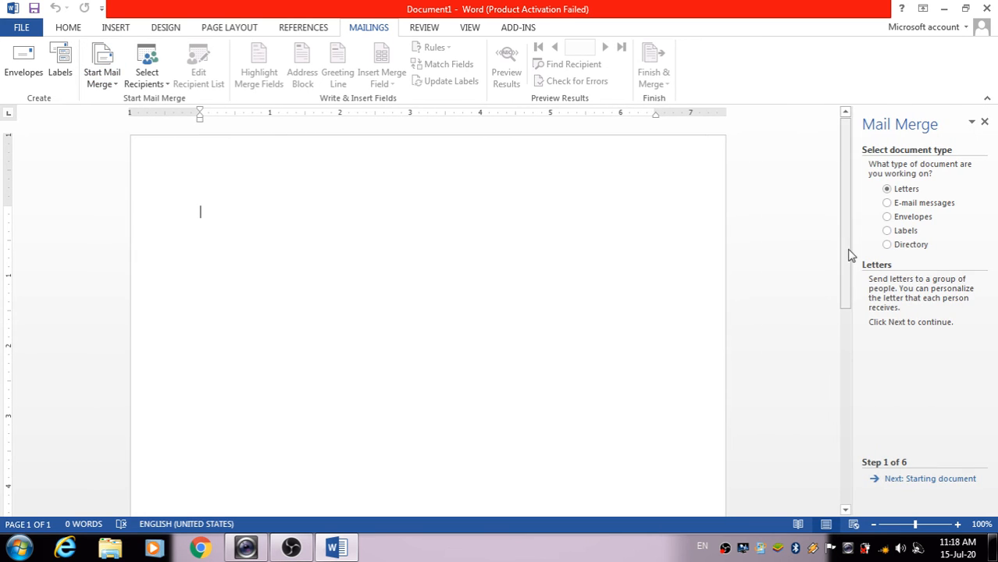
left_click(914, 218)
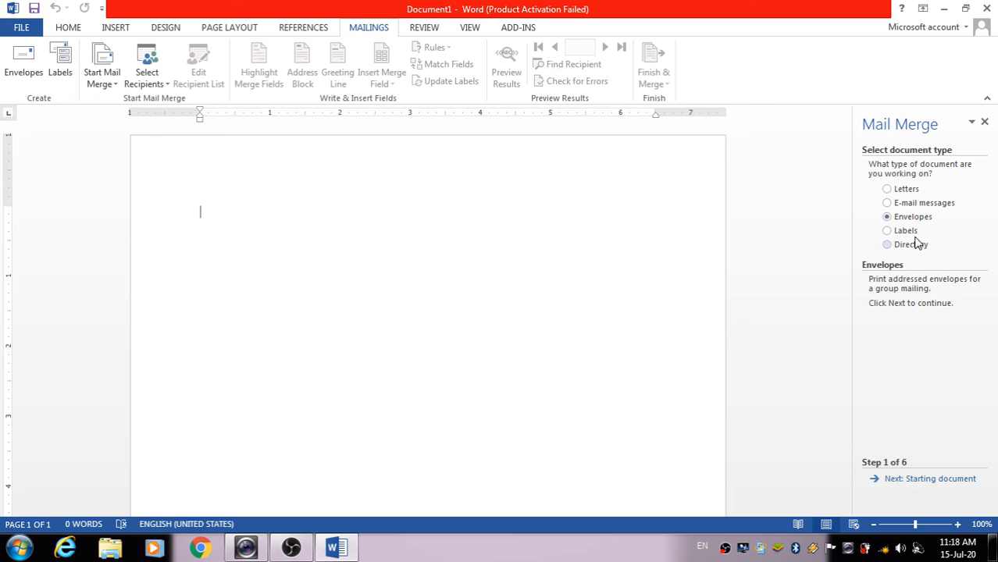
left_click(928, 480)
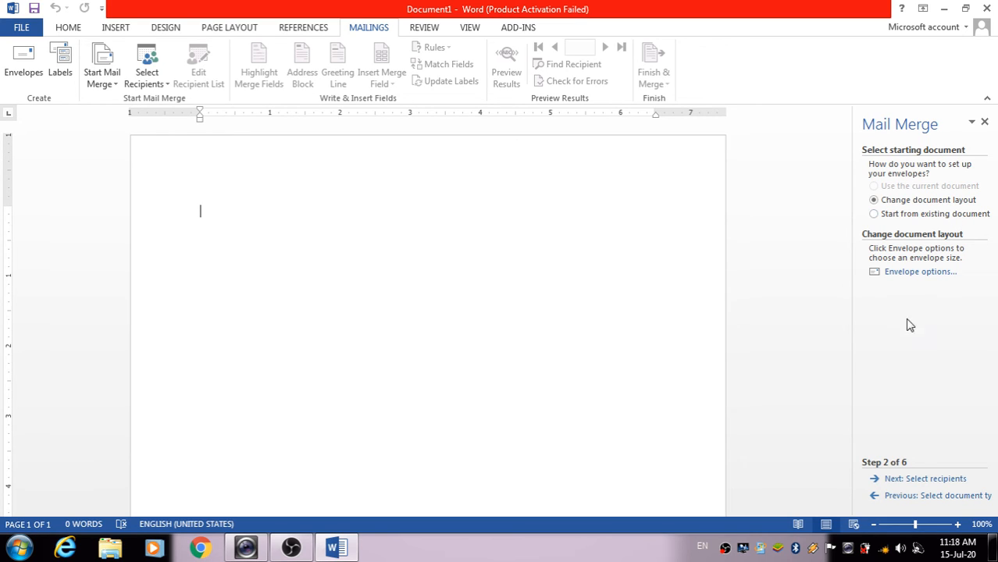
Apply Envelope Options with Size 10 as the envelope size to Document1
left_click(909, 279)
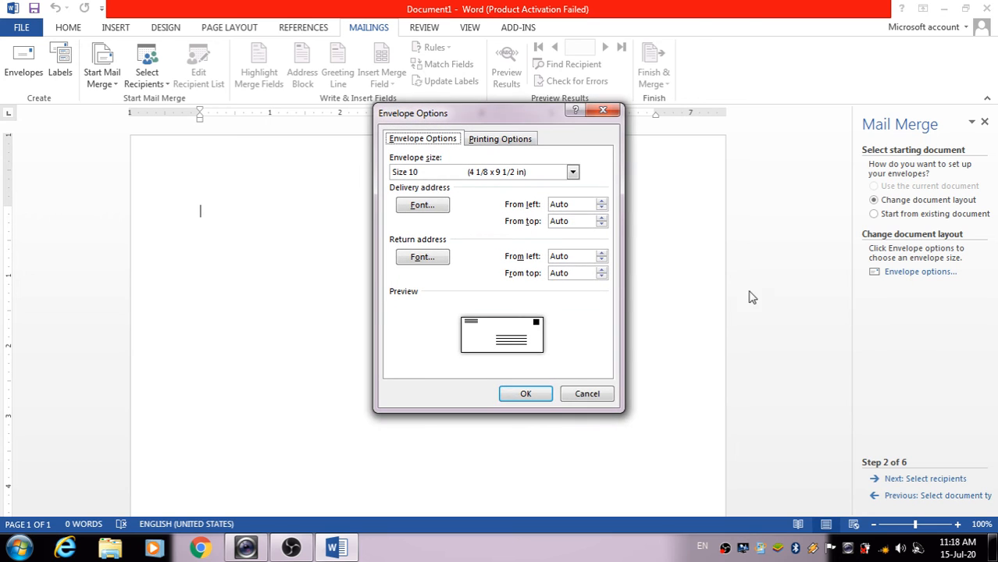
left_click(573, 173)
left_click(575, 174)
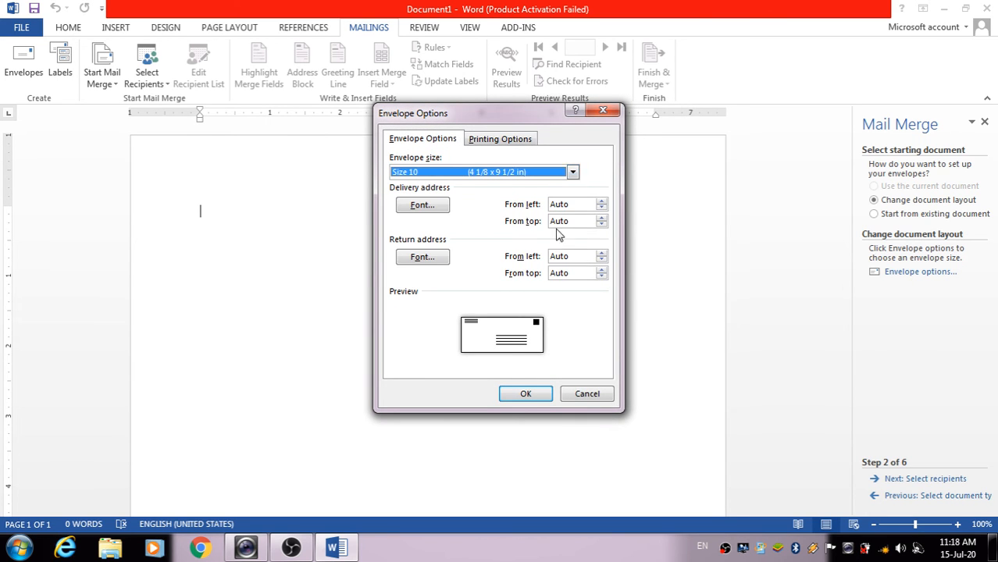
left_click(526, 394)
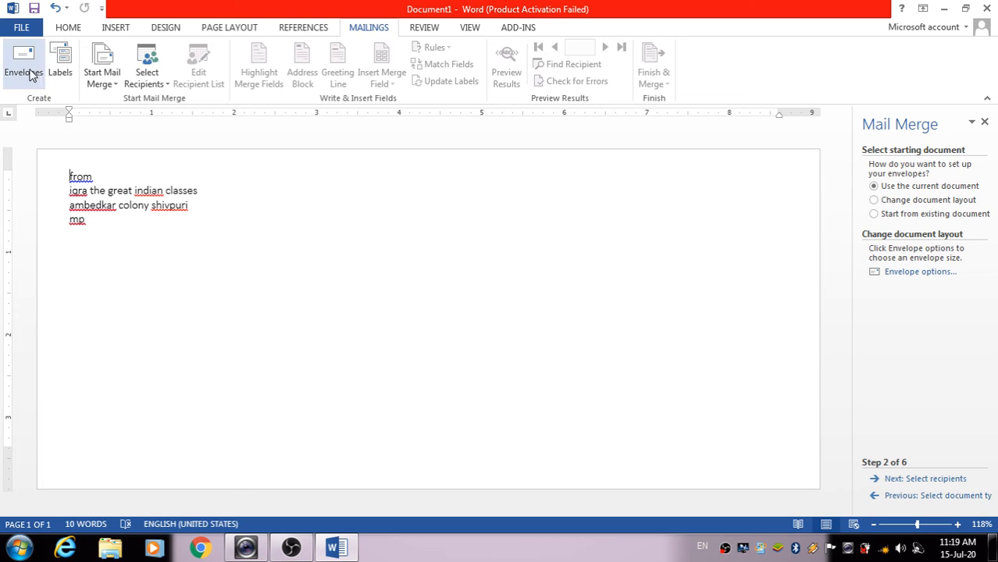
Type 'TO' in the envelope's delivery address frame and continue to Select recipients
left_click(385, 382)
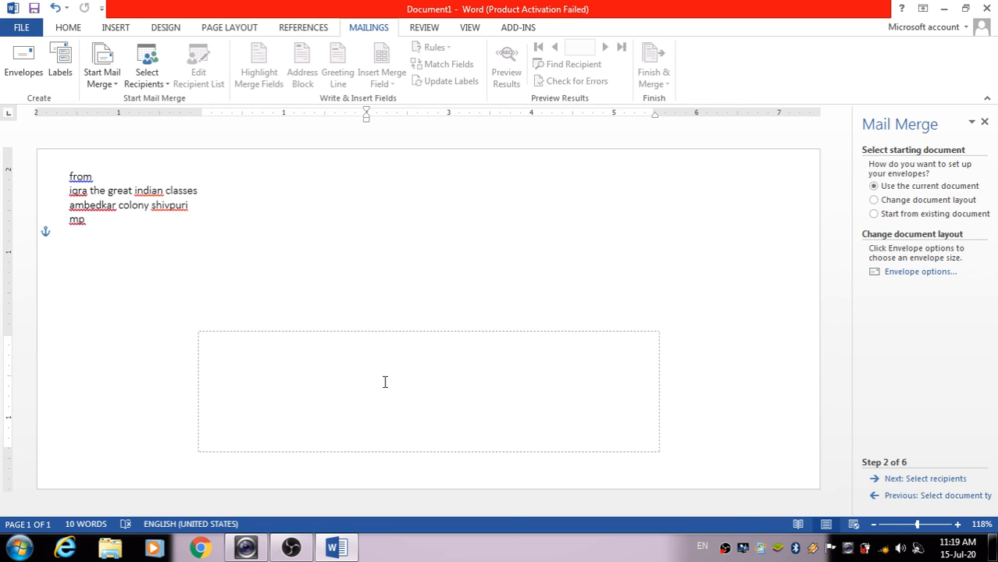
type("TO")
left_click(918, 480)
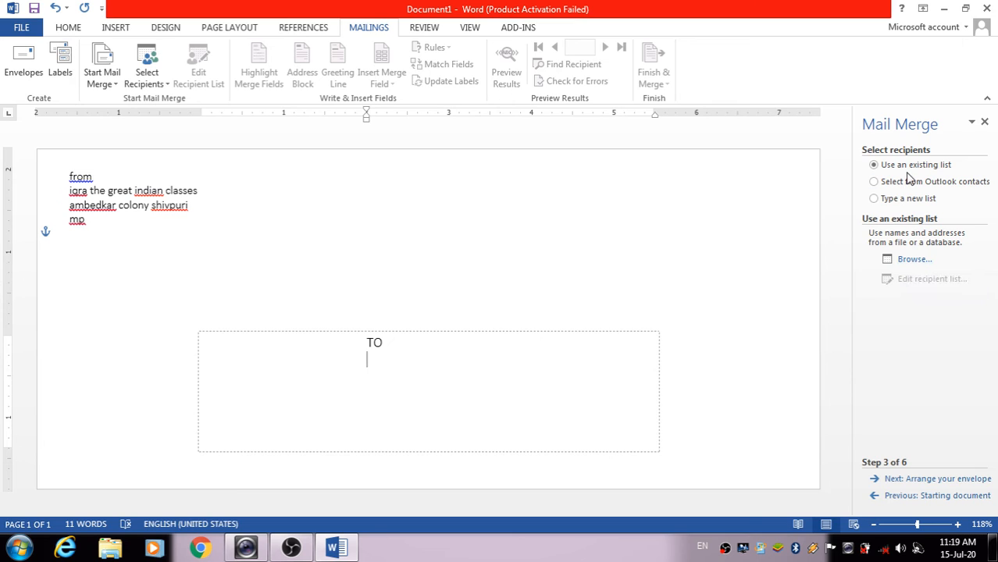
Browse to 'iqra list' as the data source and accept all three recipients
left_click(910, 261)
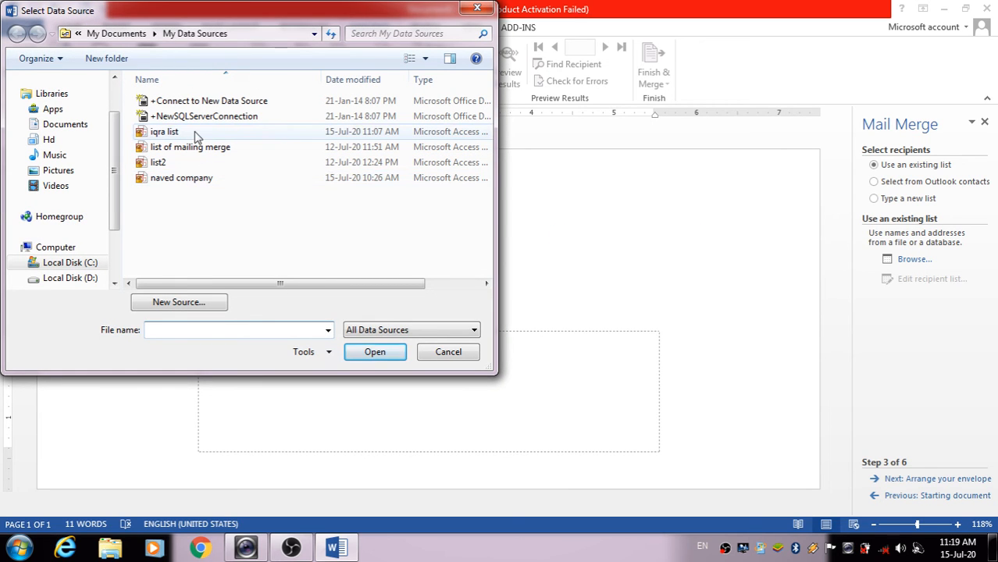
left_click(195, 132)
left_click(383, 352)
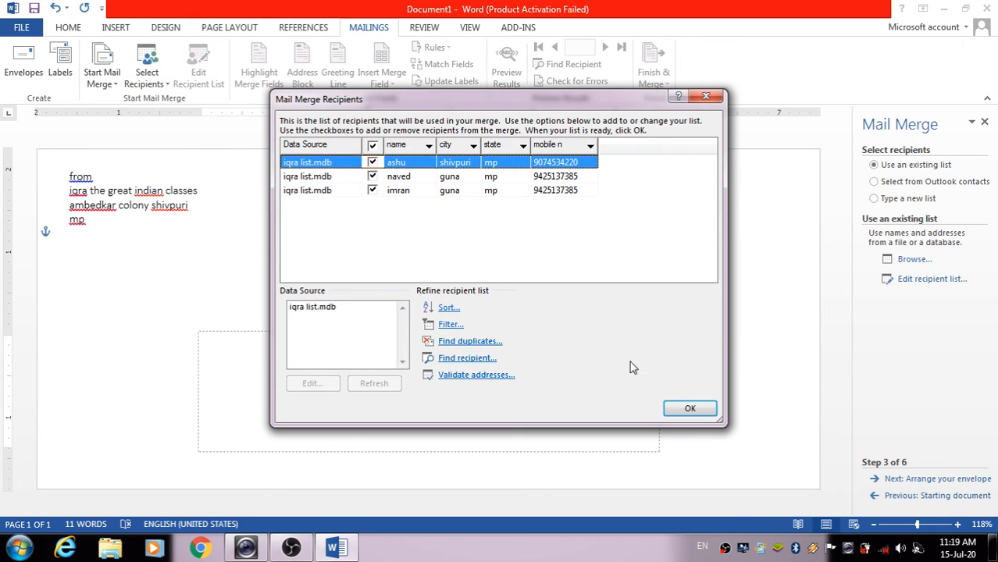
left_click(681, 407)
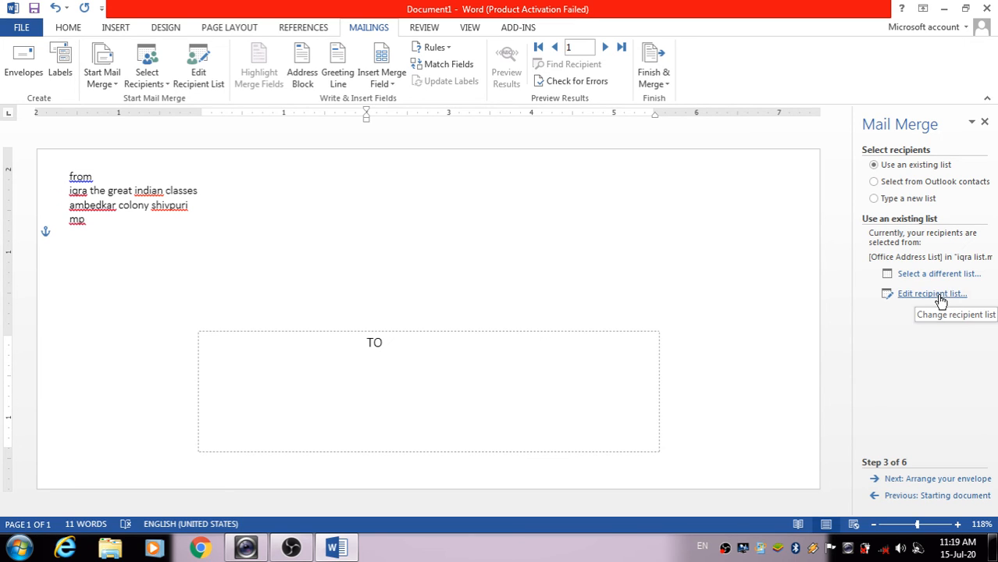
Insert the «GreetingLine» and «name» merge fields below TO
left_click(936, 480)
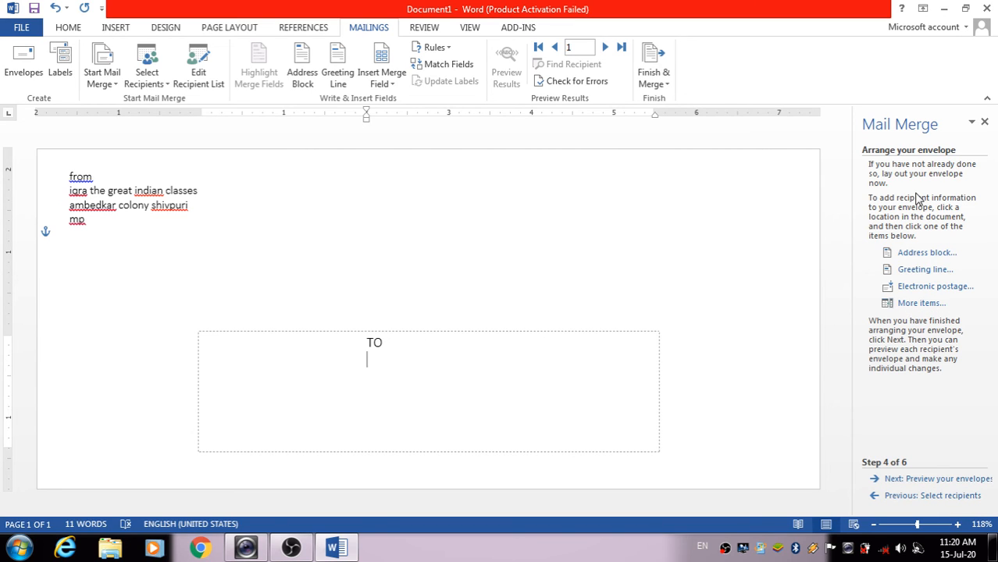
left_click(925, 270)
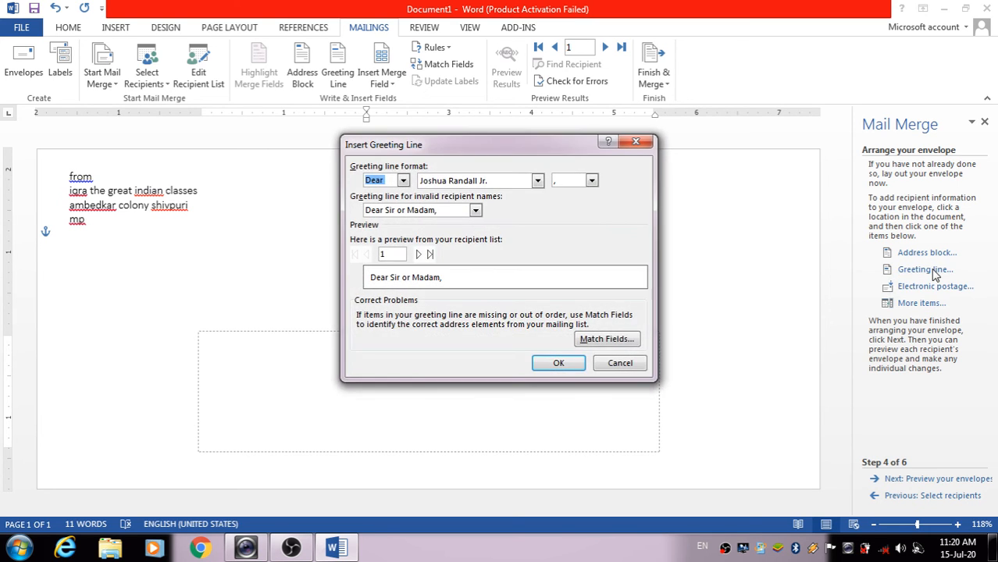
left_click(559, 364)
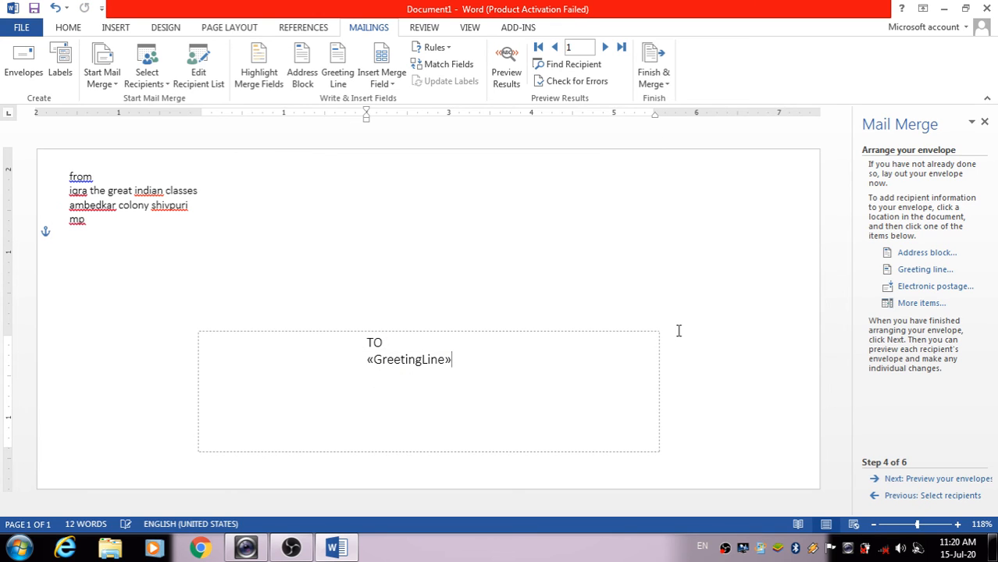
left_click(910, 304)
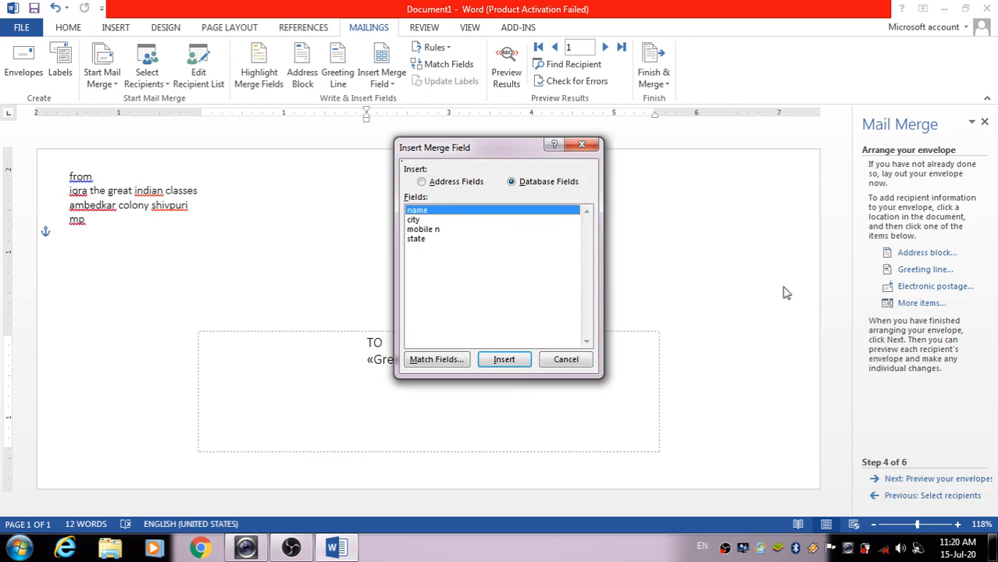
left_click(514, 359)
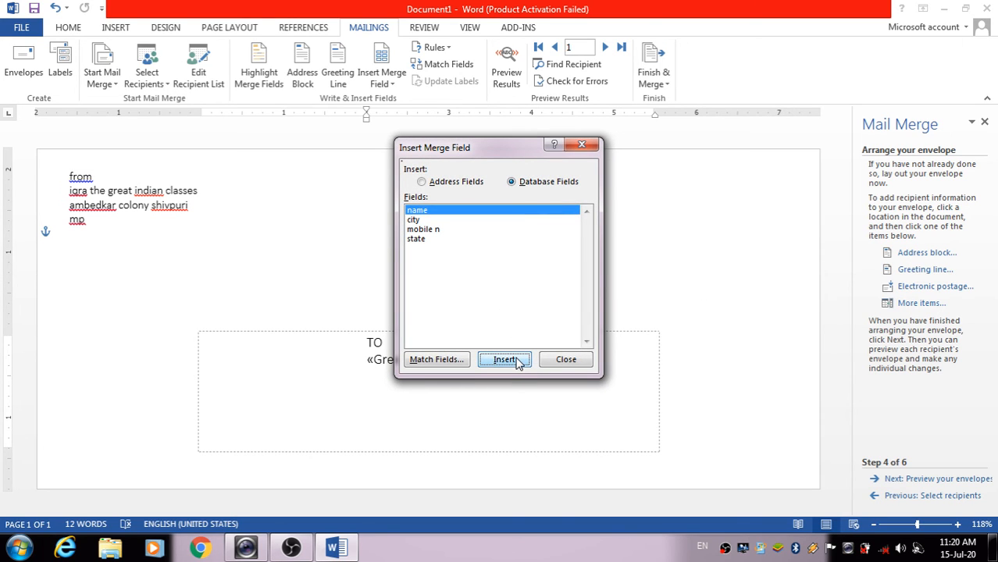
left_click(575, 361)
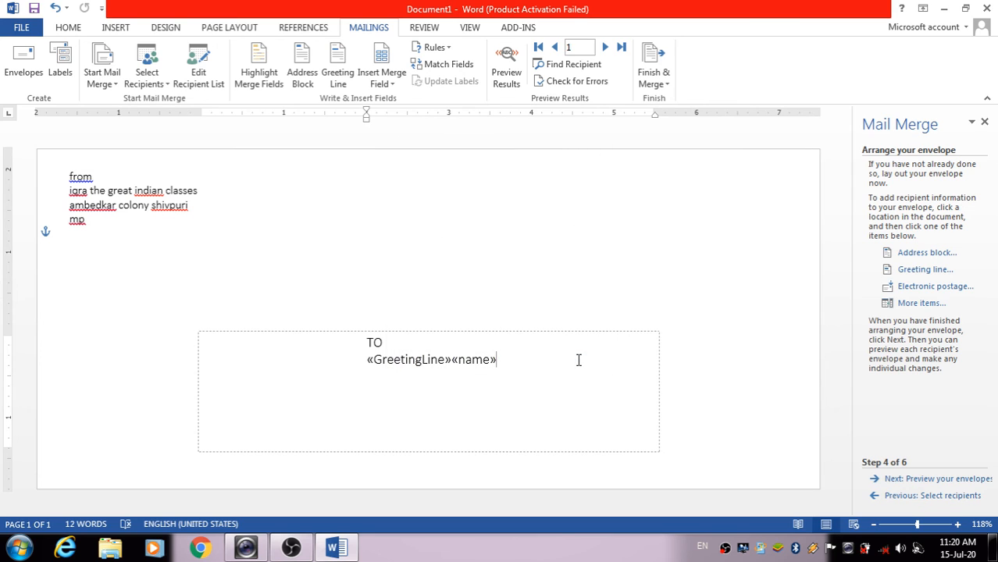
Add the «city» field on a new line, then insert the «AddressBlock»
key("Return")
left_click(912, 303)
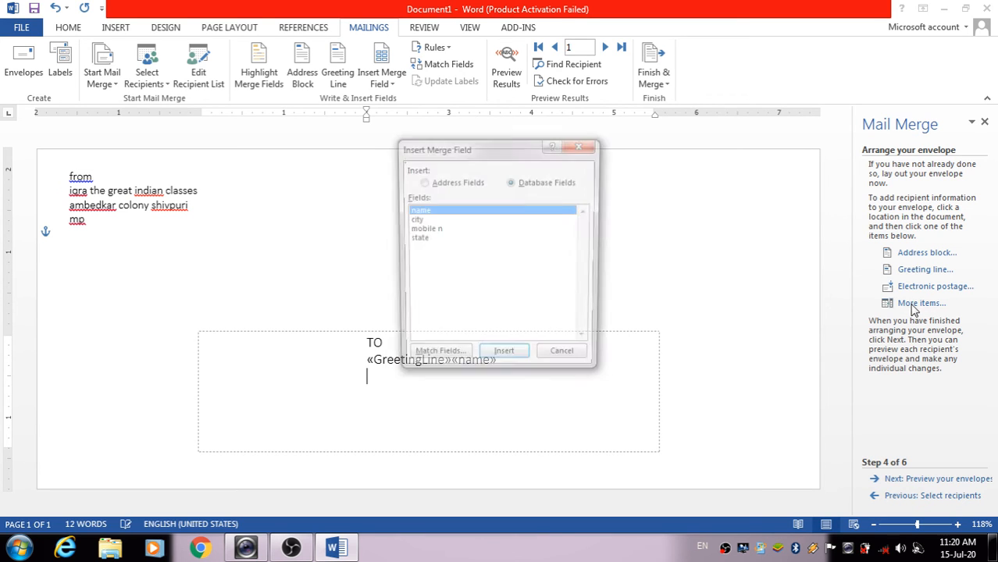
left_click(462, 221)
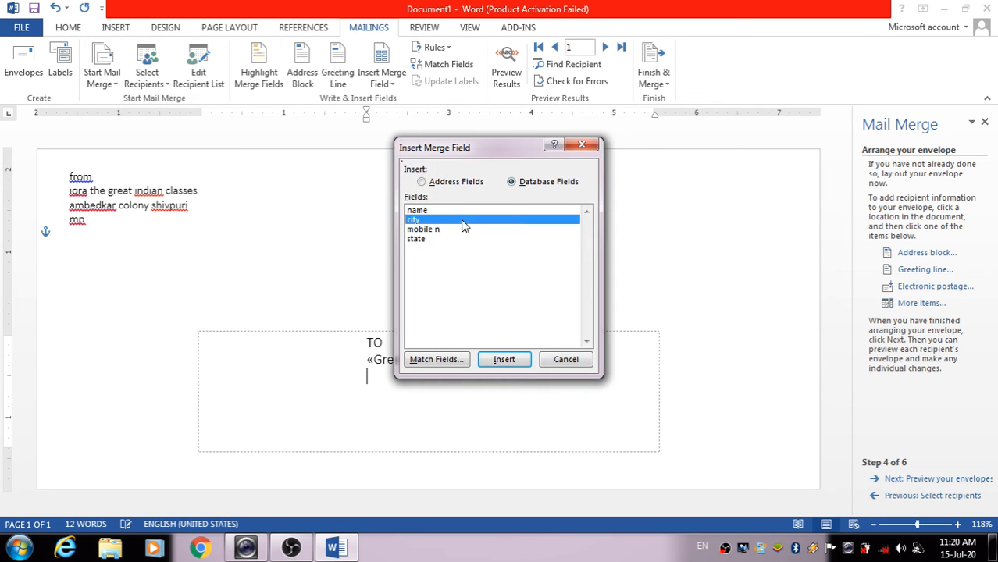
left_click(509, 359)
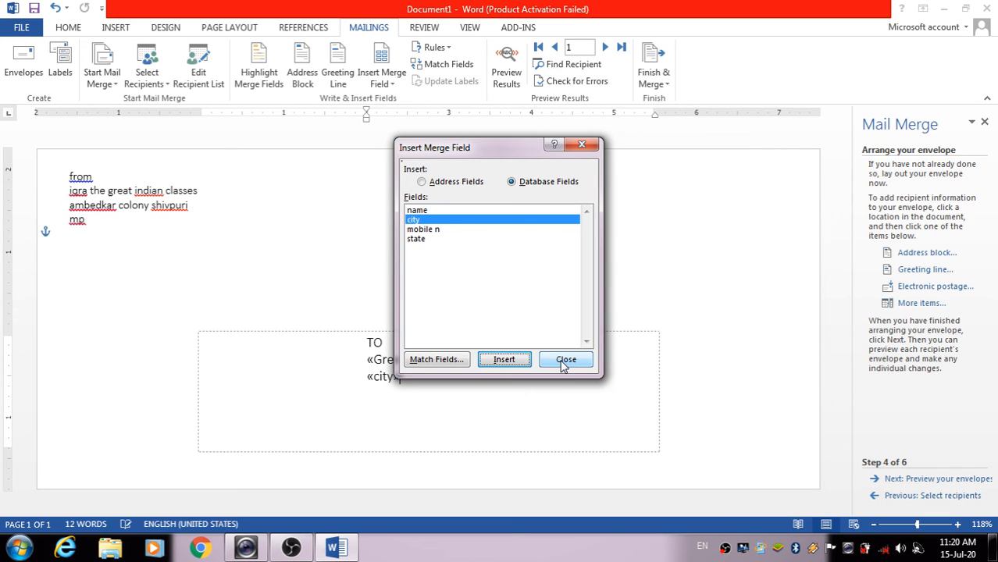
left_click(562, 363)
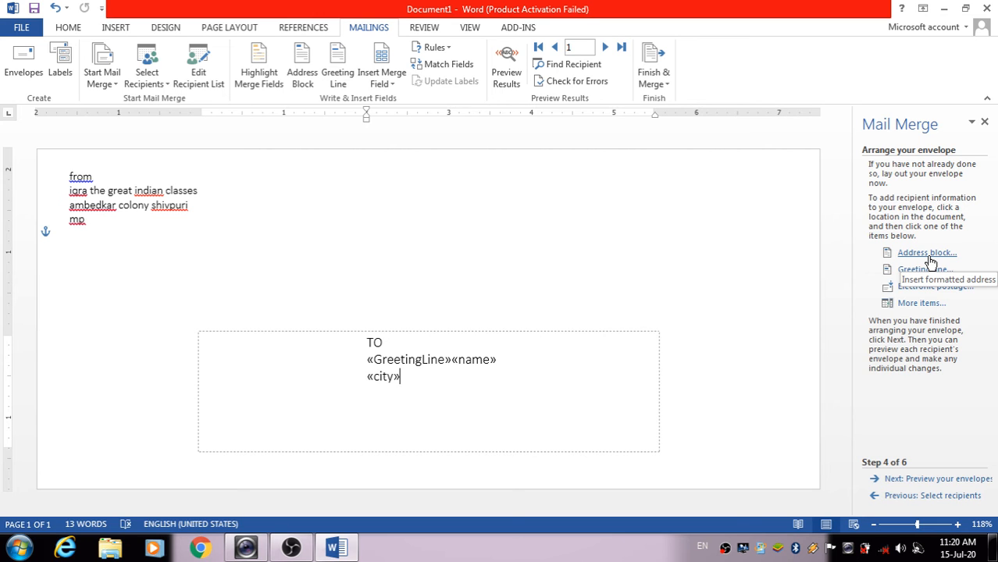
left_click(905, 251)
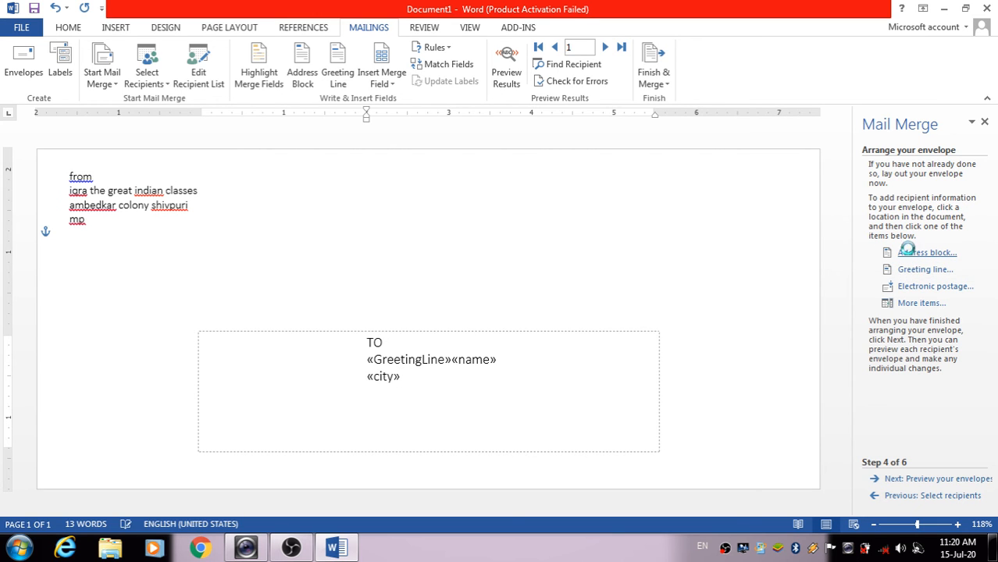
left_click(654, 372)
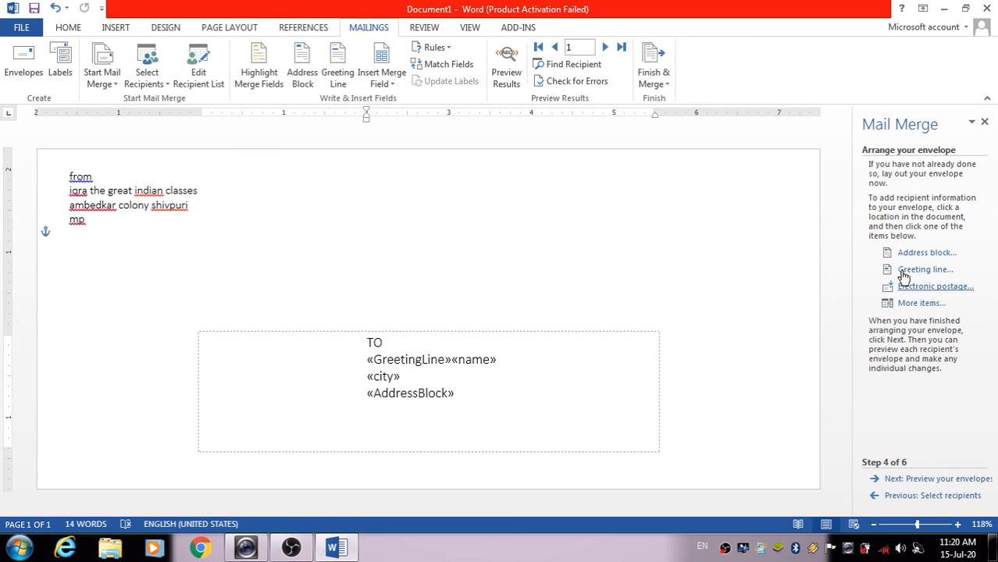
Preview the merged envelopes, paging forward and back through all three recipients
left_click(925, 480)
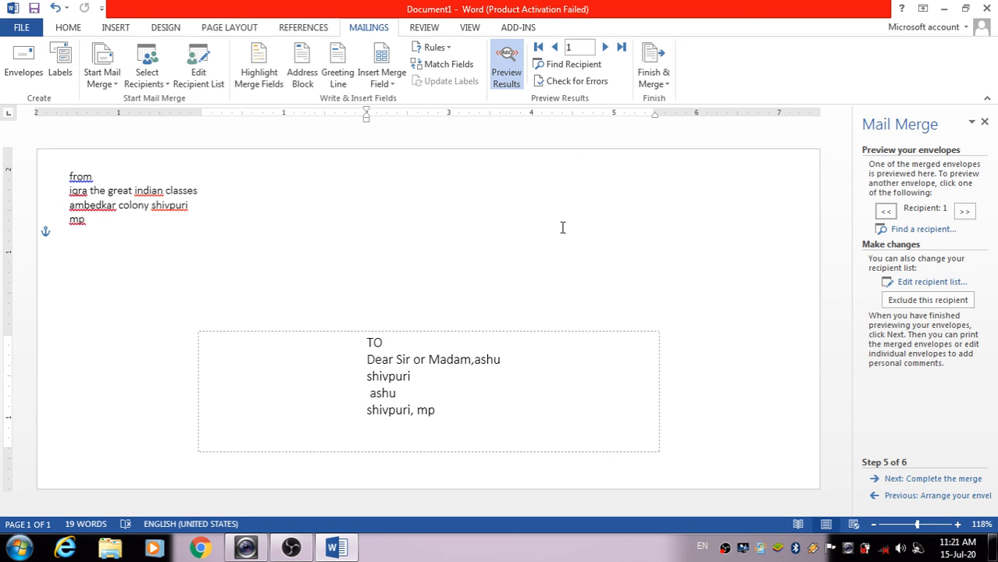
left_click(965, 217)
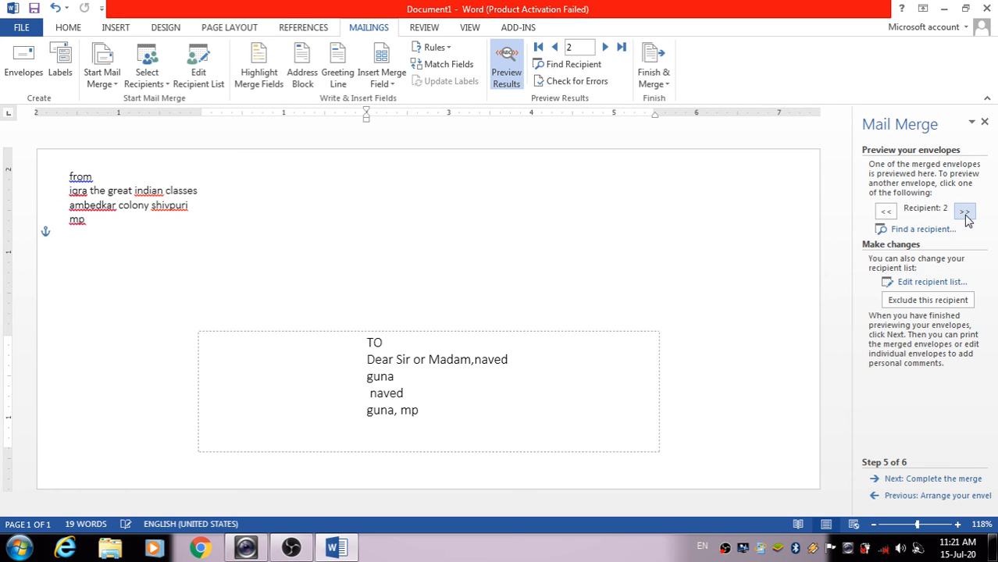
left_click(966, 217)
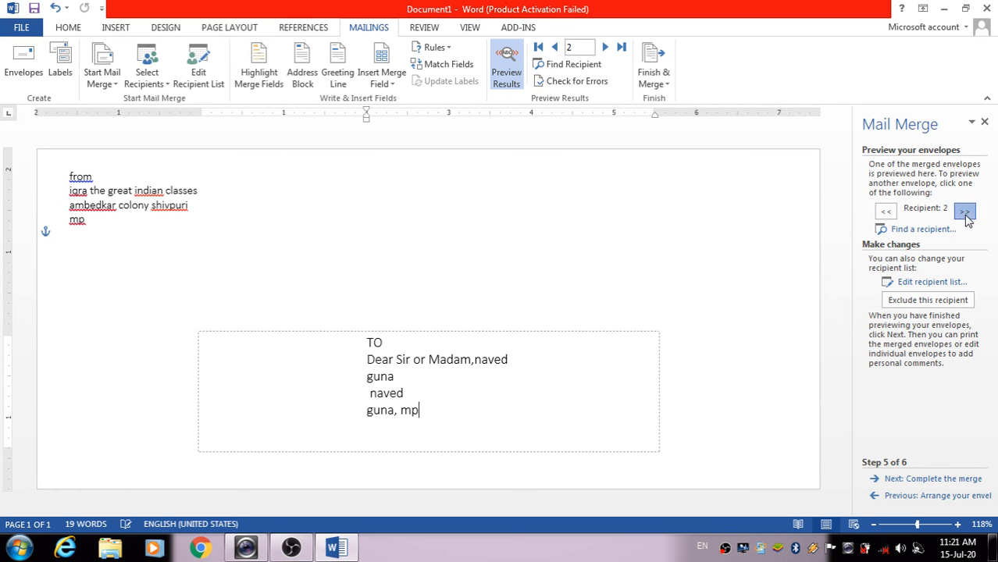
left_click(886, 212)
left_click(885, 212)
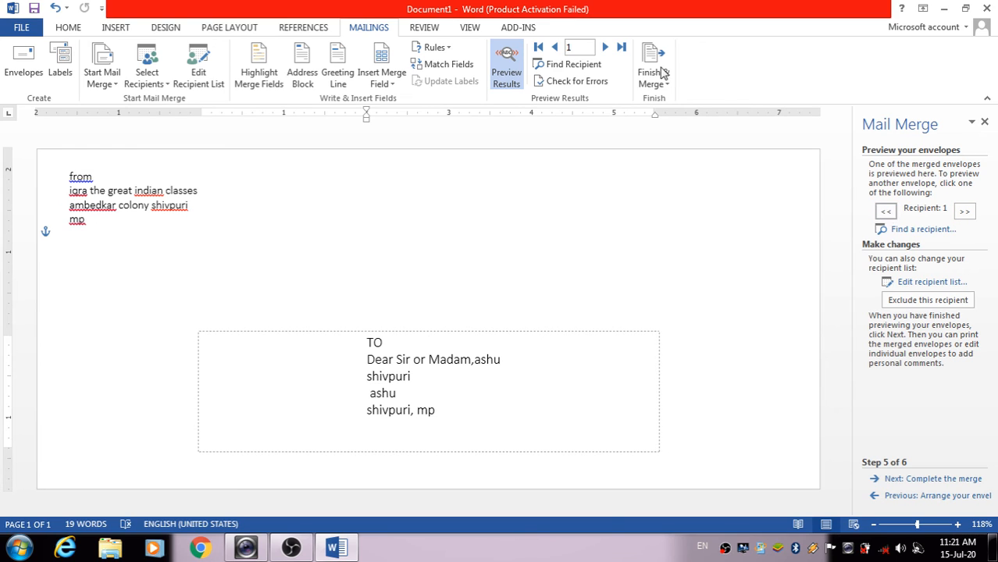
left_click(608, 47)
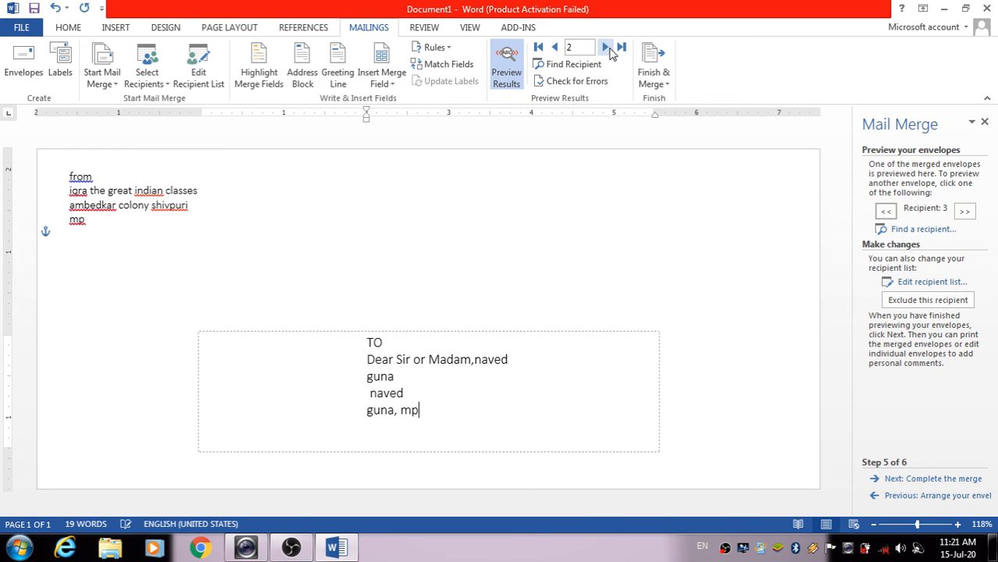
left_click(607, 48)
left_click(554, 48)
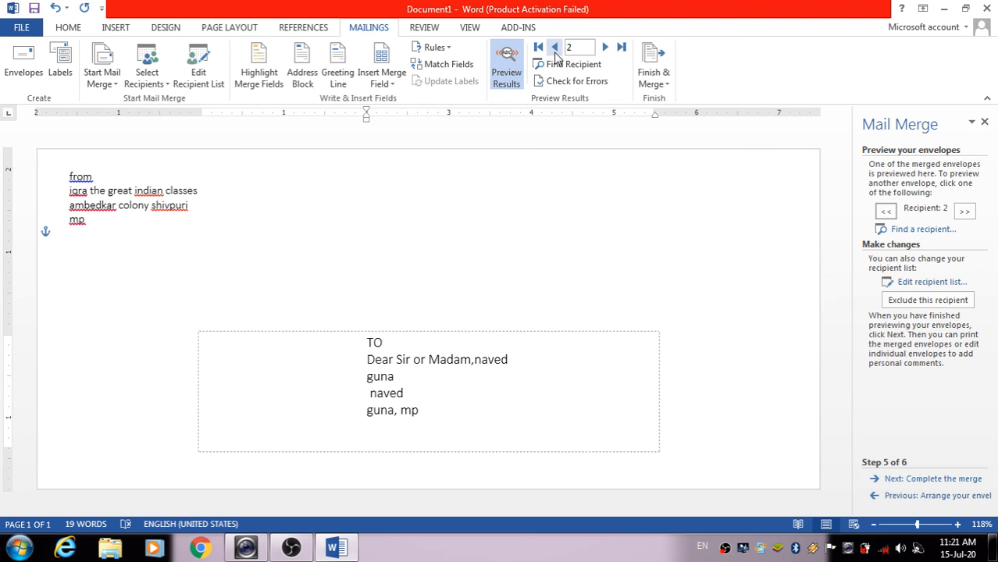
left_click(554, 50)
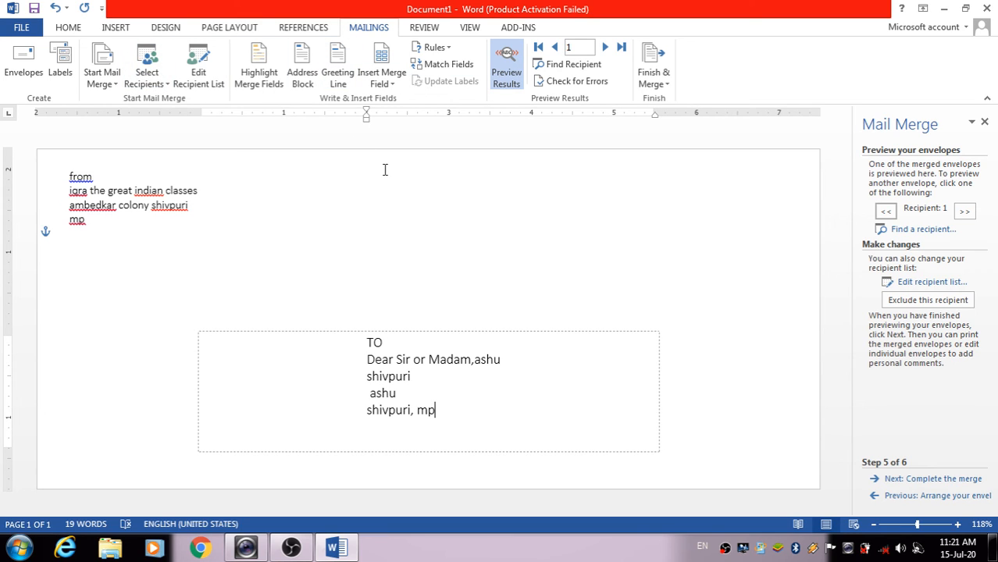
Look through the Start Mail Merge types and Select Recipients options without changing either
left_click(101, 81)
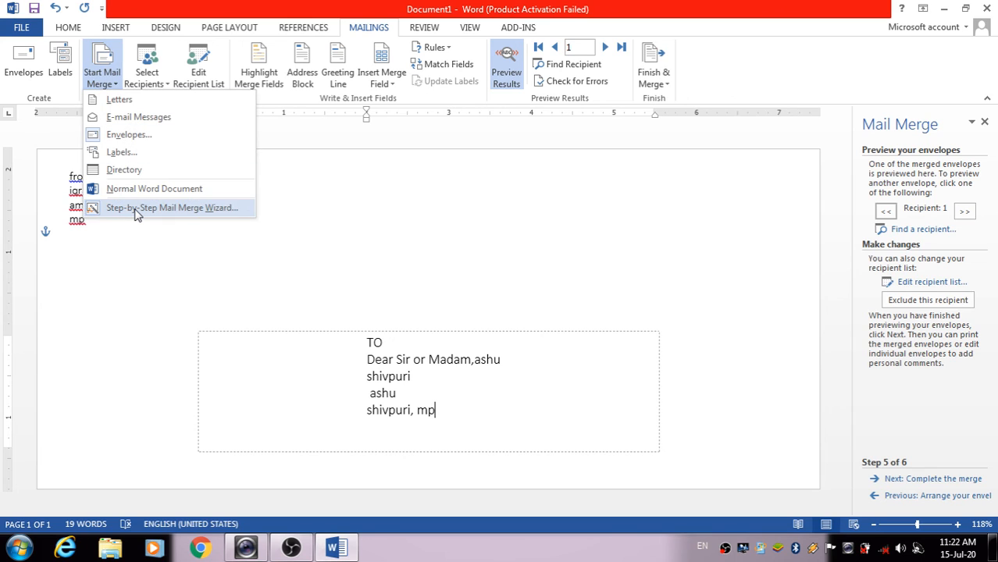
left_click(397, 208)
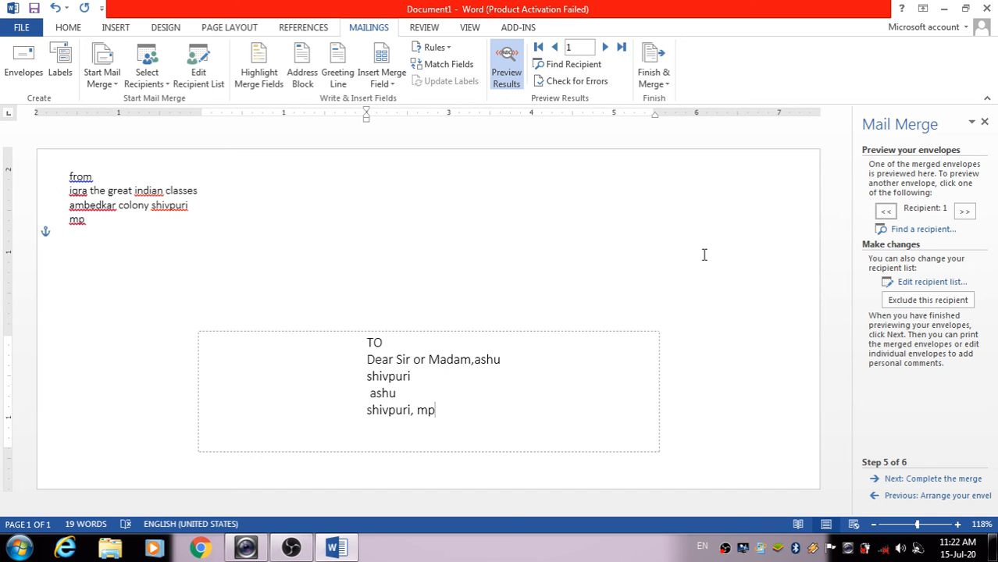
left_click(170, 86)
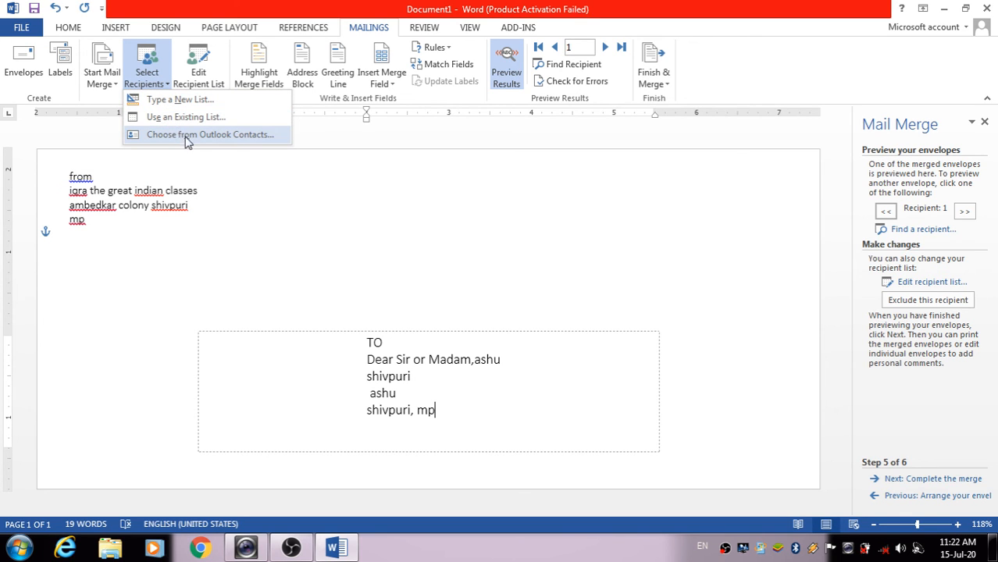
left_click(278, 173)
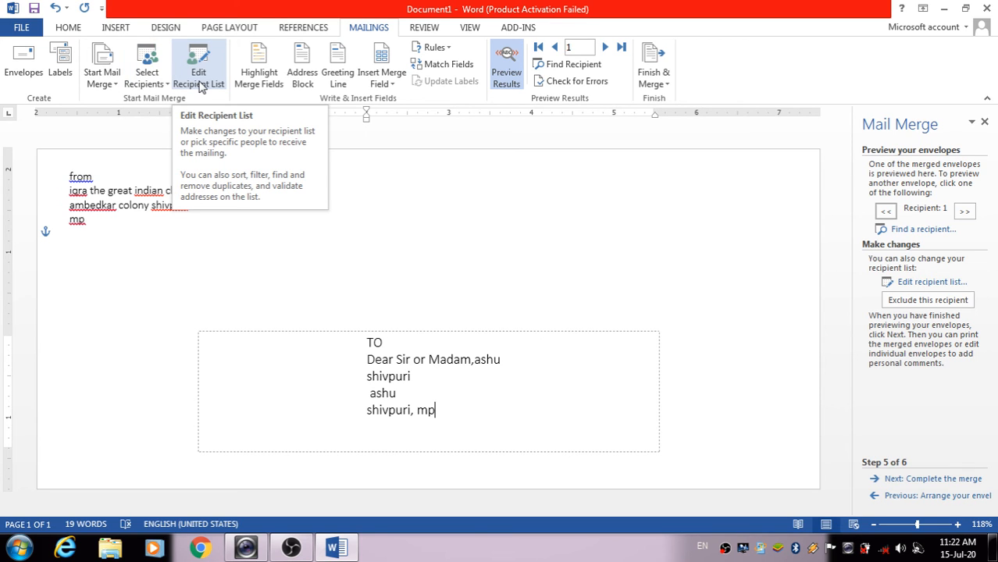
Toggle merge-field shading on and off in the address and check the available recipient fields
left_click(309, 222)
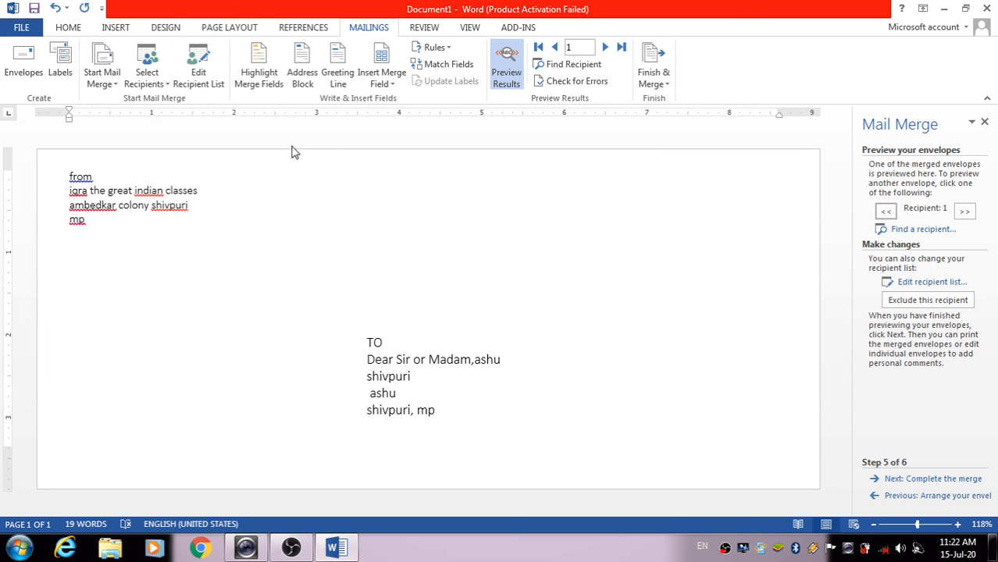
left_click(368, 343)
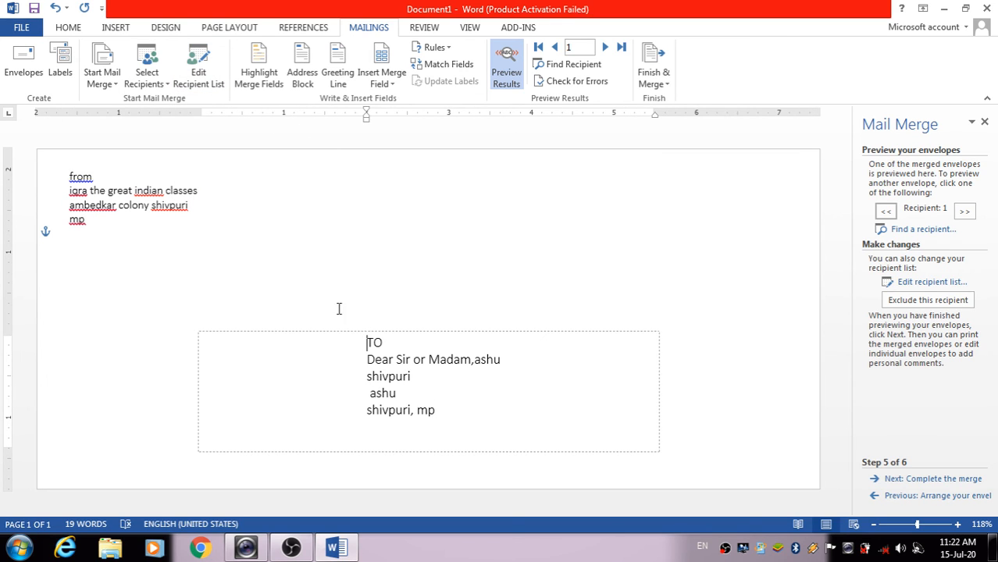
left_click(263, 78)
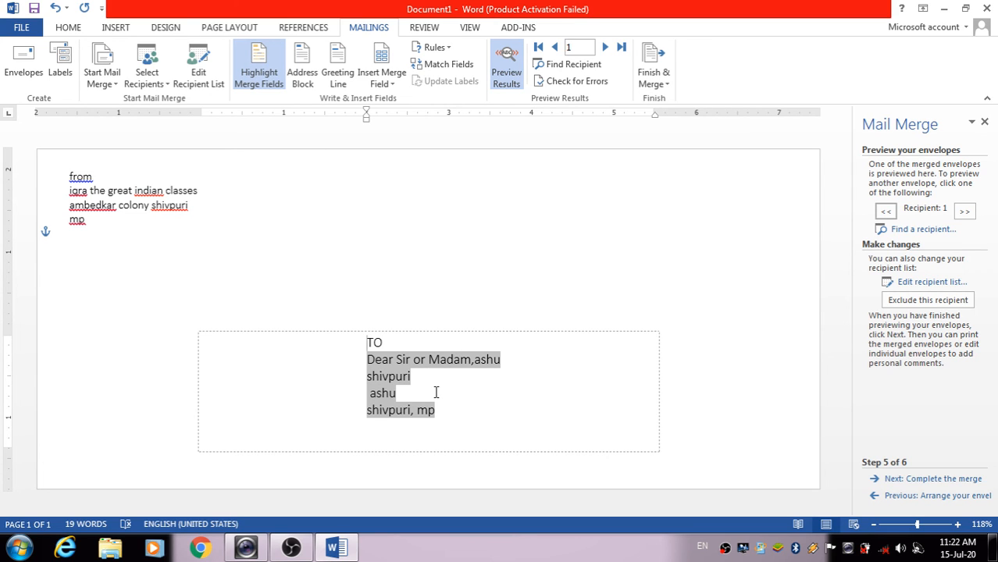
left_click(263, 81)
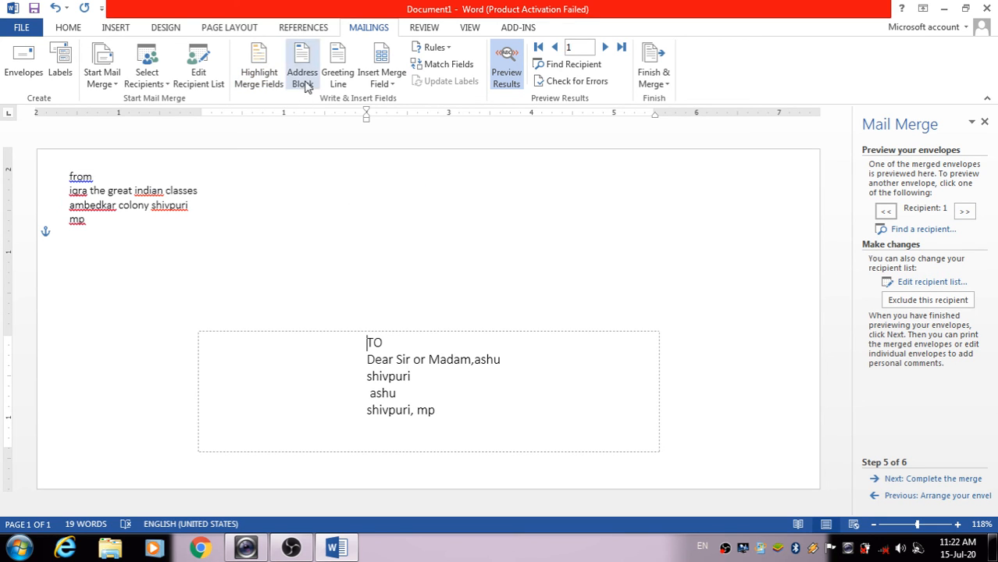
left_click(390, 85)
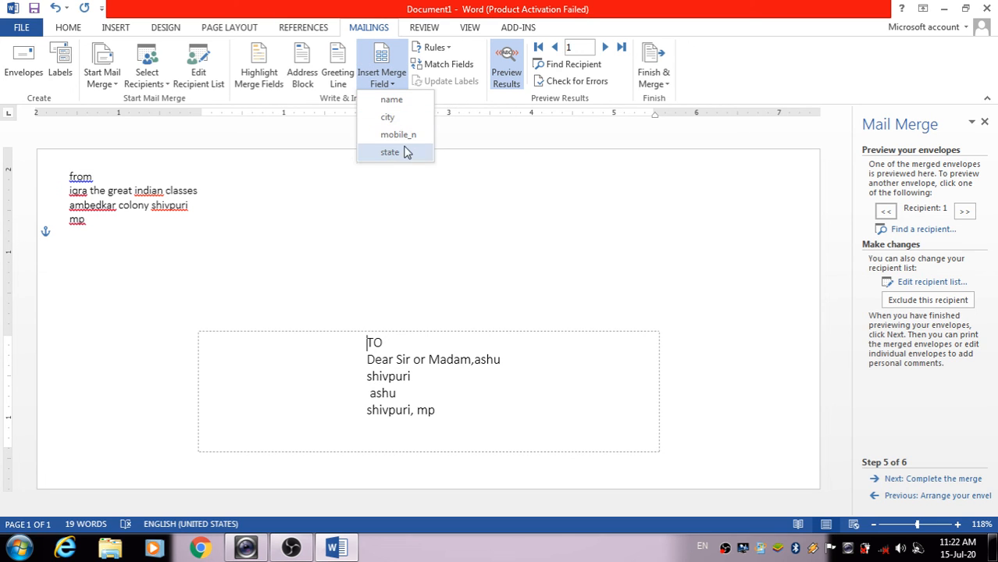
left_click(463, 205)
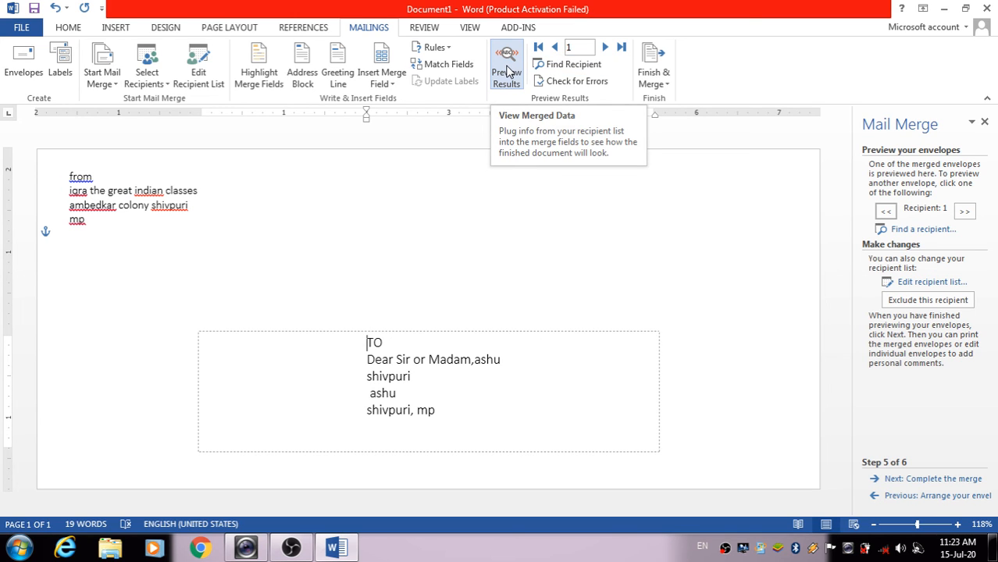
Preview envelopes for recipients 2, 3 and back to 1, then check the Finish & Merge options
left_click(605, 48)
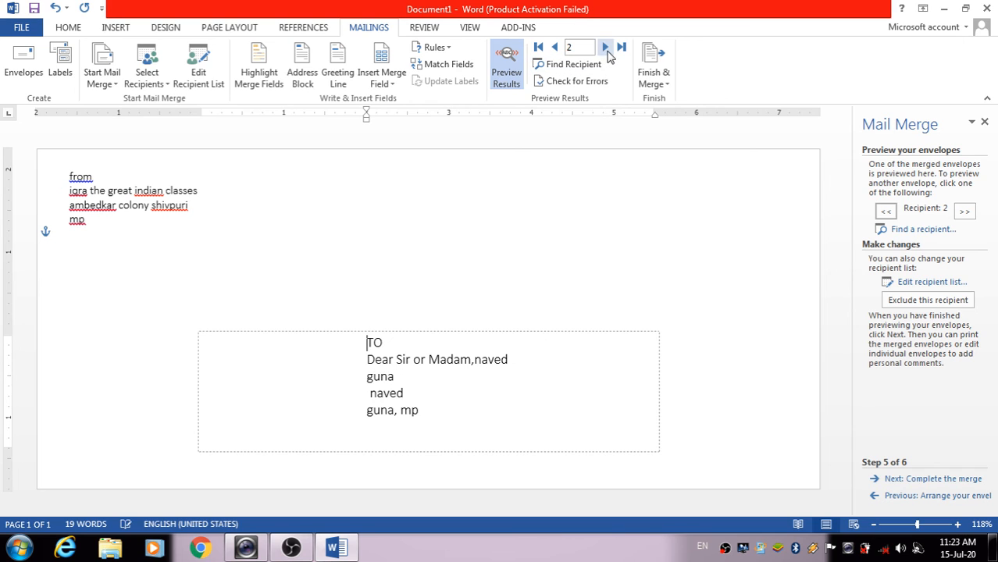
left_click(607, 49)
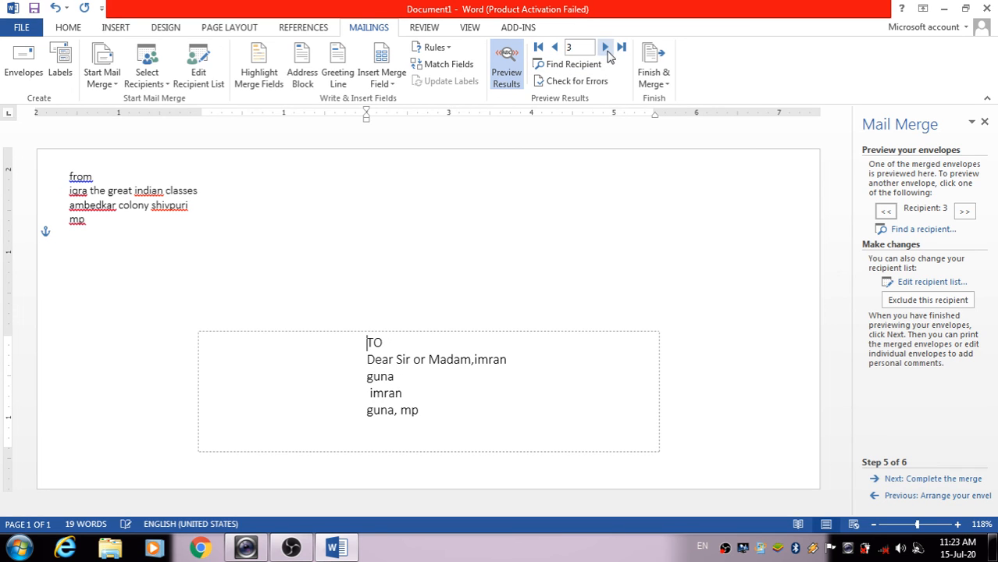
left_click(555, 48)
left_click(555, 47)
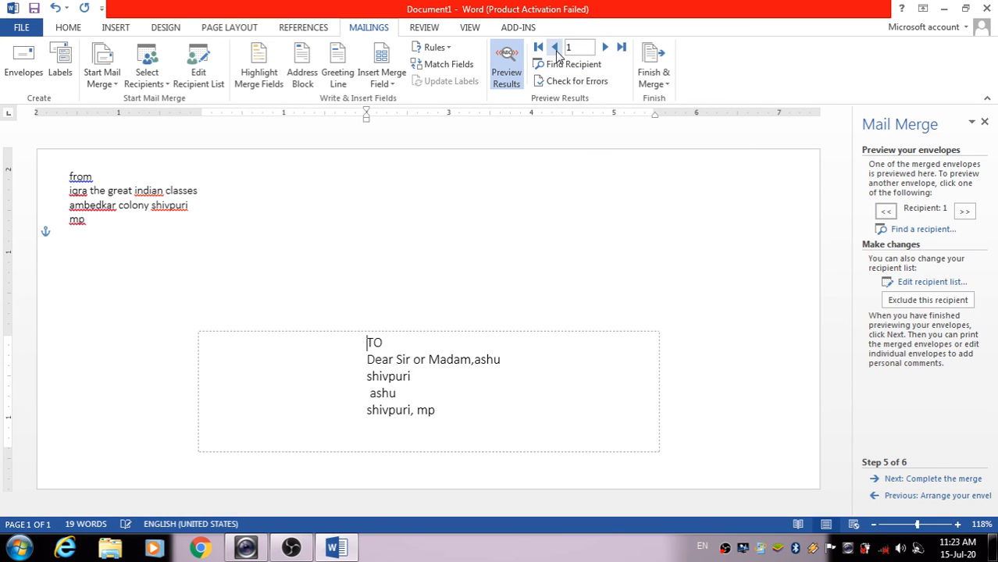
left_click(663, 81)
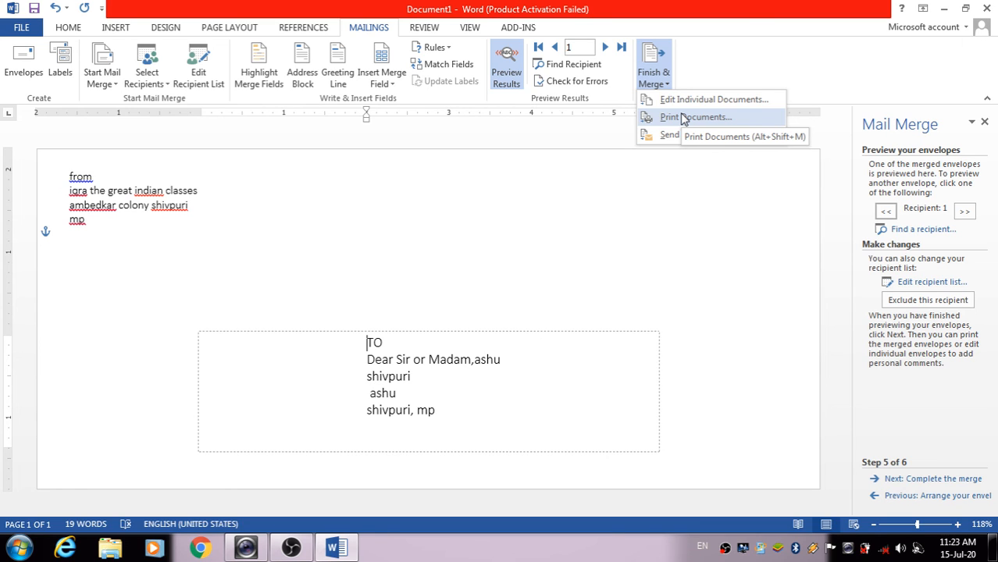
left_click(788, 277)
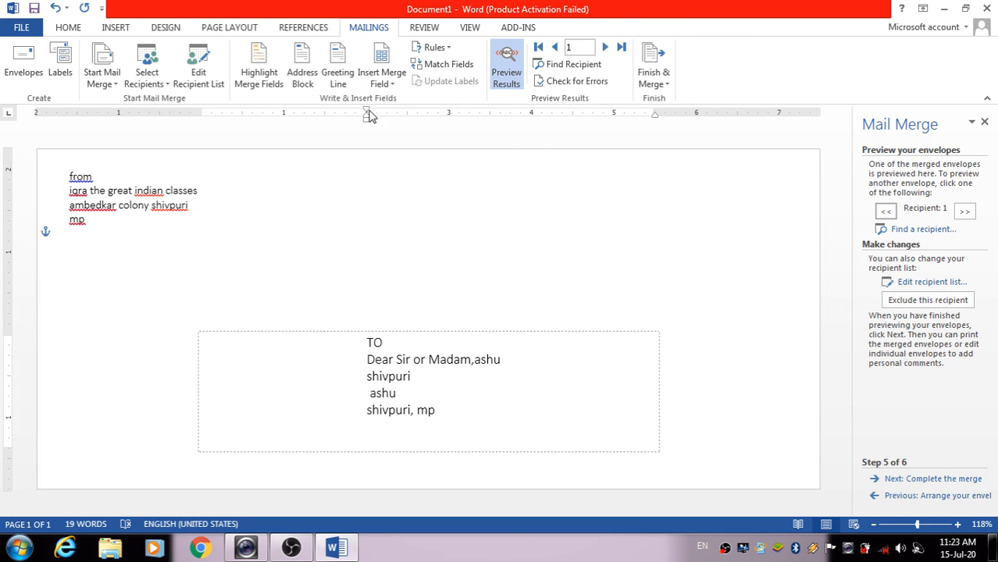
Reach the Complete the merge step, page through all three envelopes, and merge all records to a new document
left_click(945, 486)
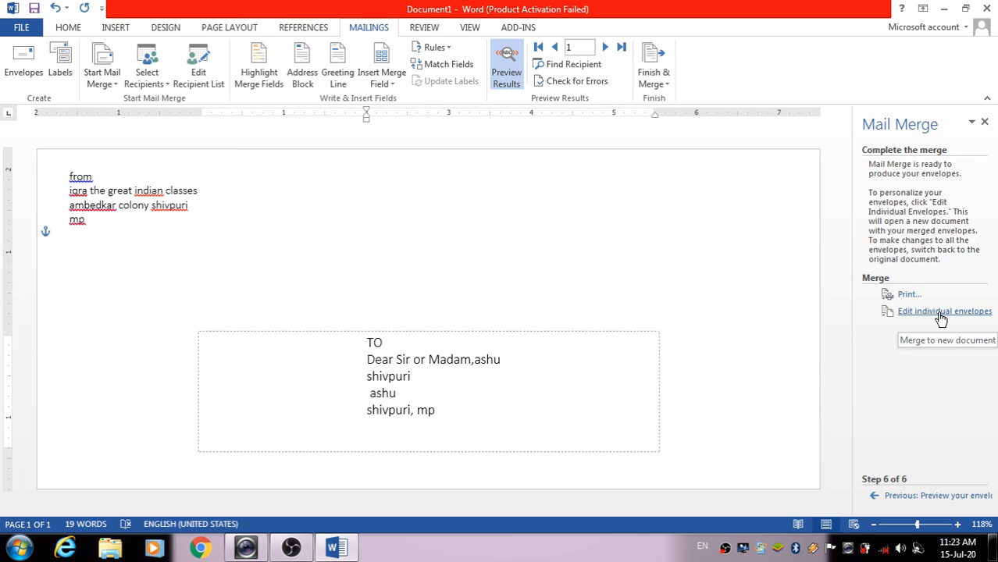
left_click(605, 46)
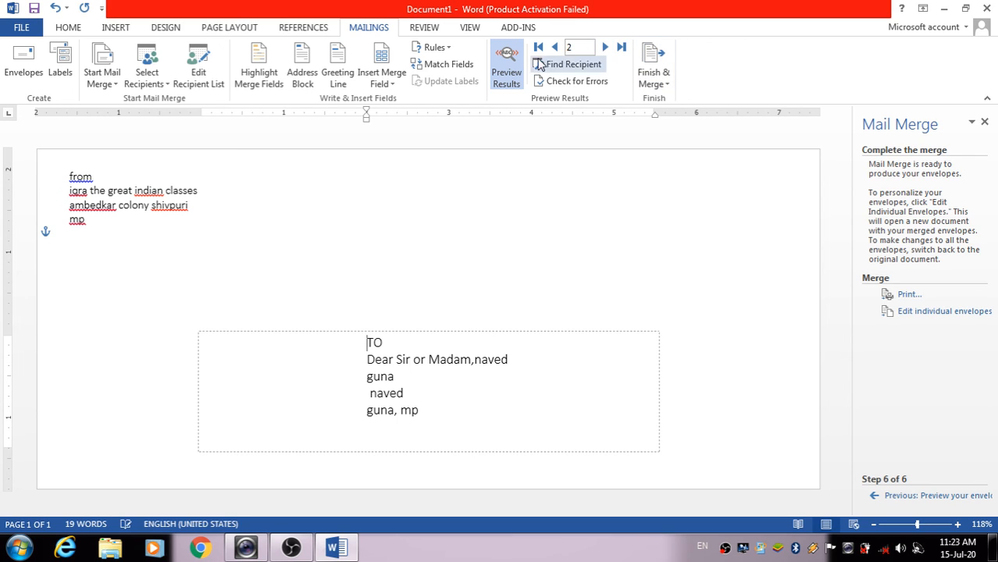
left_click(605, 47)
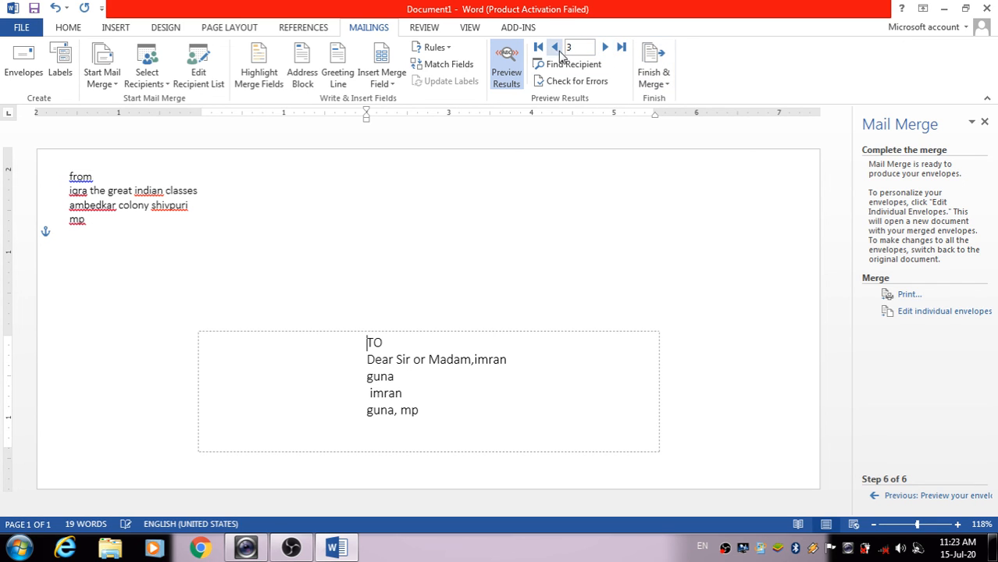
left_click(555, 48)
left_click(555, 48)
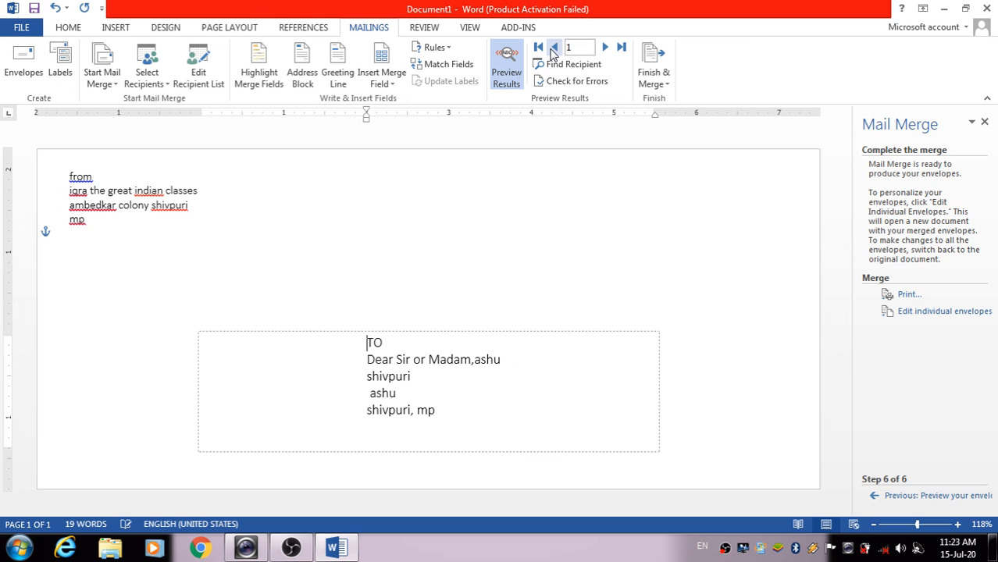
left_click(930, 320)
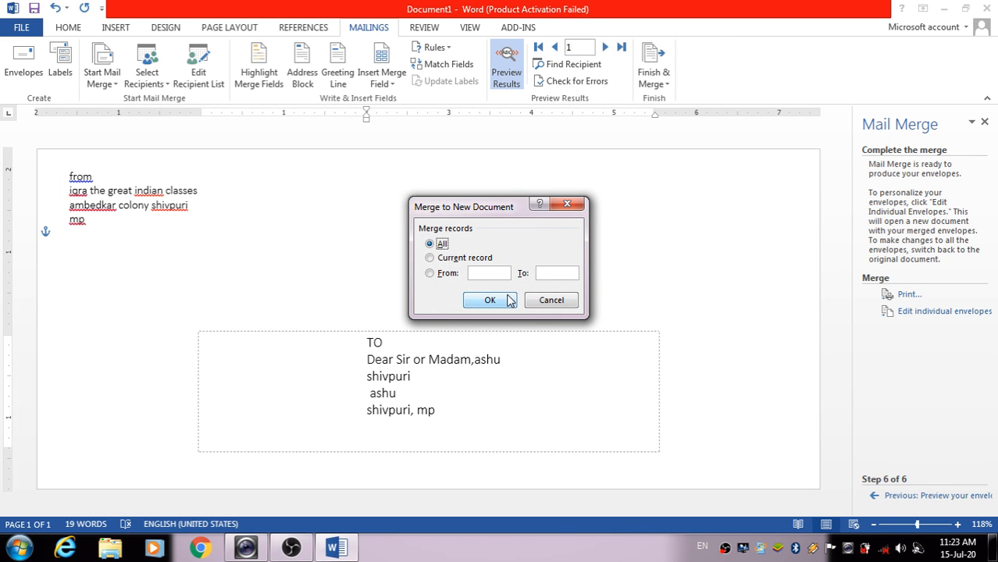
left_click(490, 299)
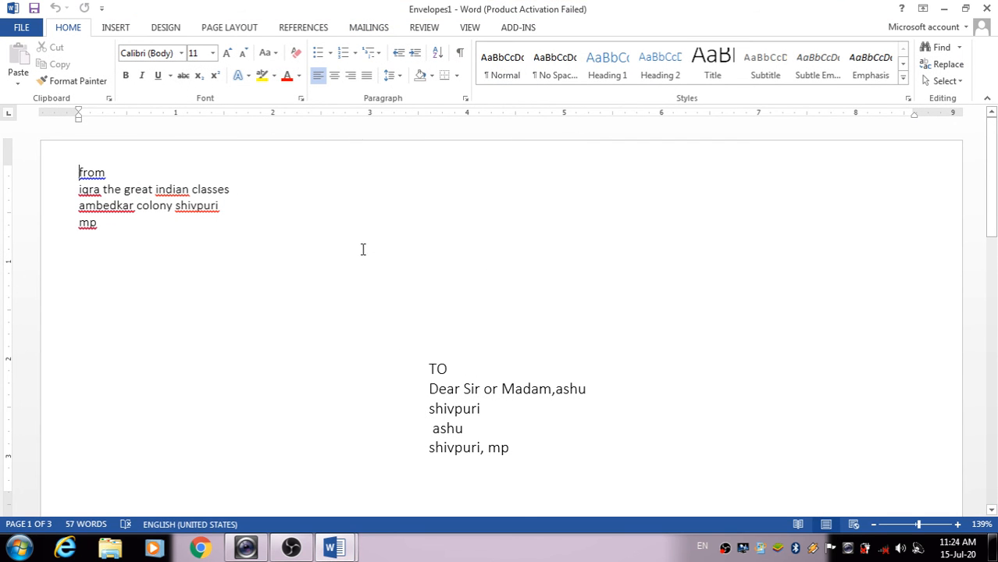
scroll(653, 318, "down", 15)
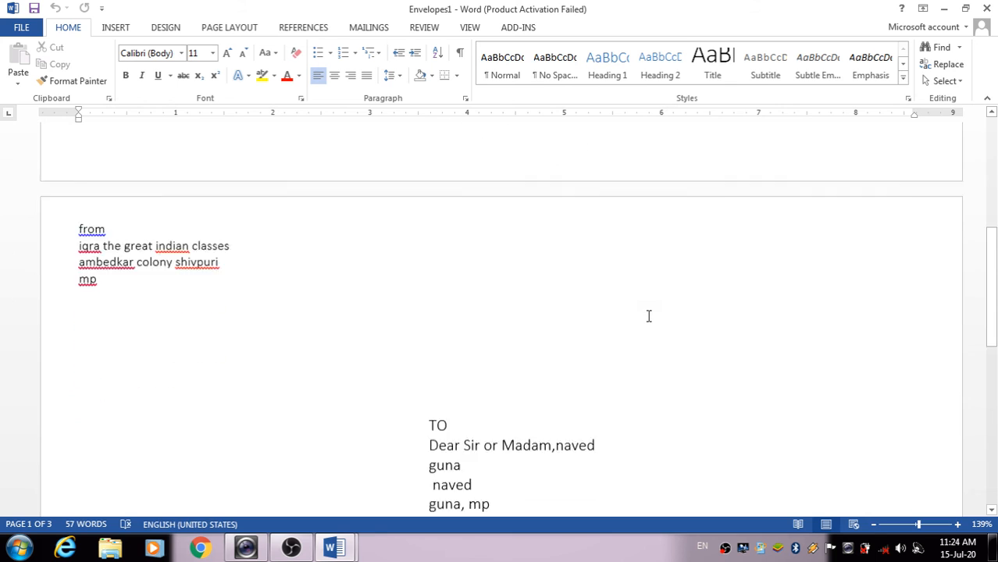
scroll(648, 317, "down", 2)
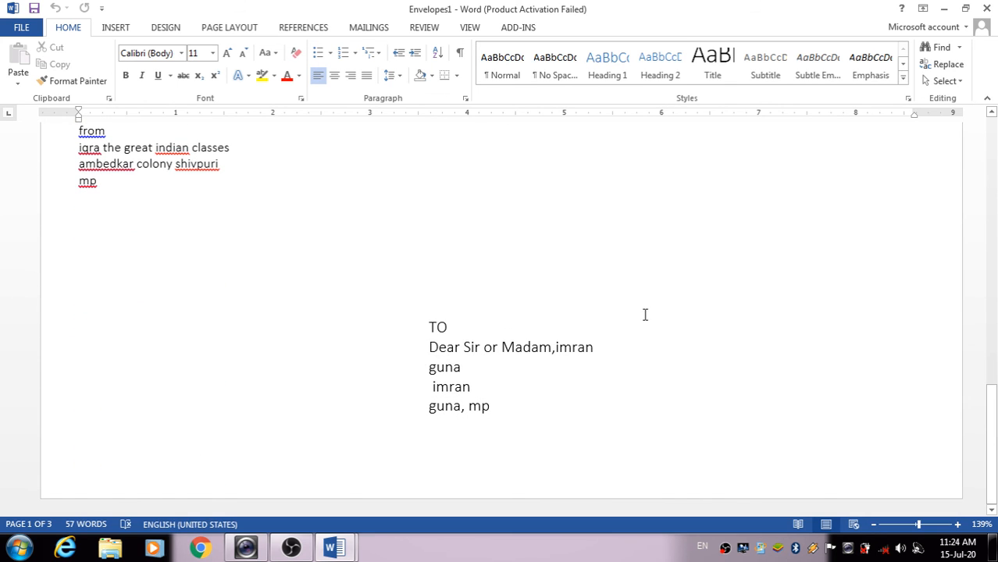
scroll(645, 315, "up", 15)
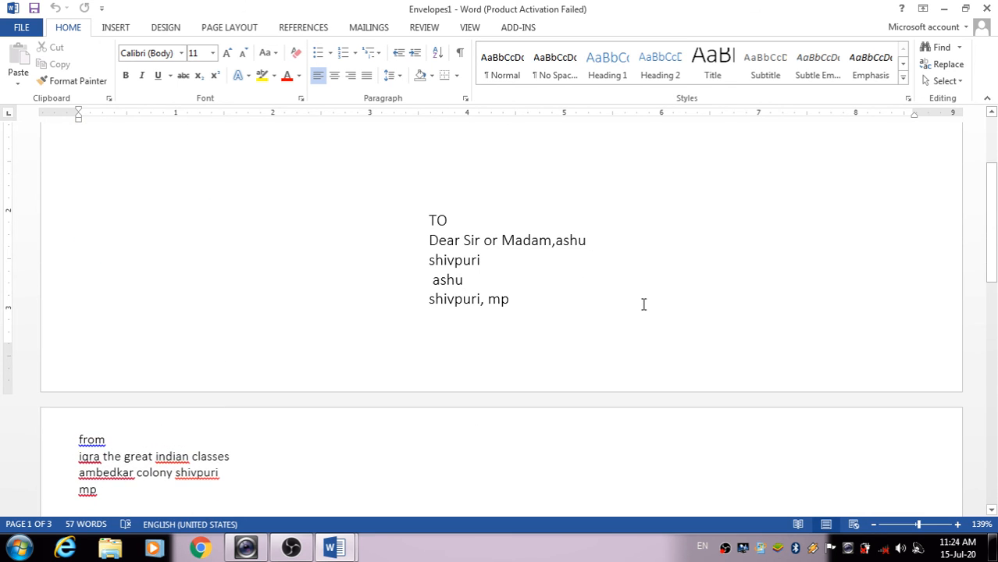
scroll(643, 303, "up", 4)
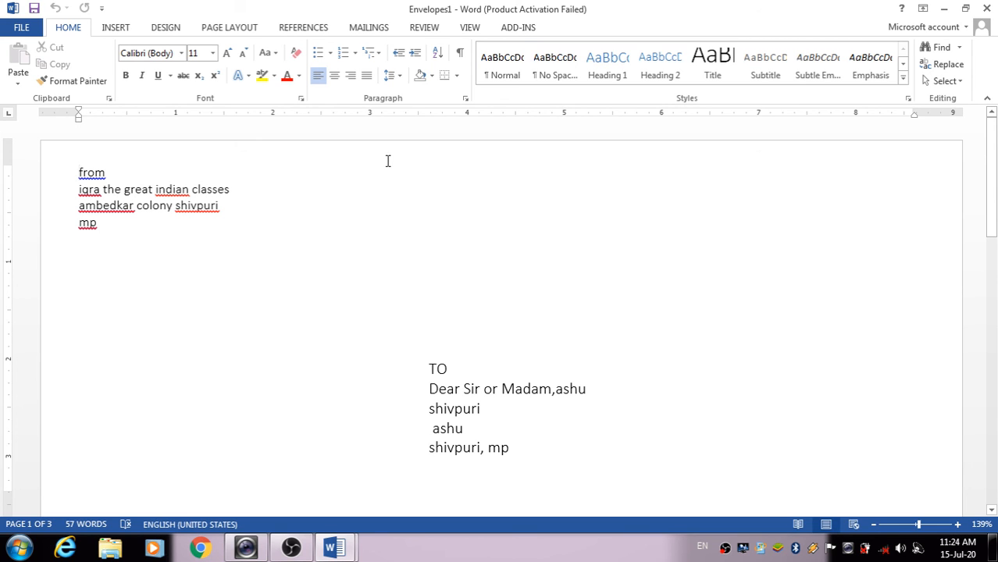
On the MAILINGS tab, open the Start Mail Merge type list twice without choosing a type
left_click(361, 30)
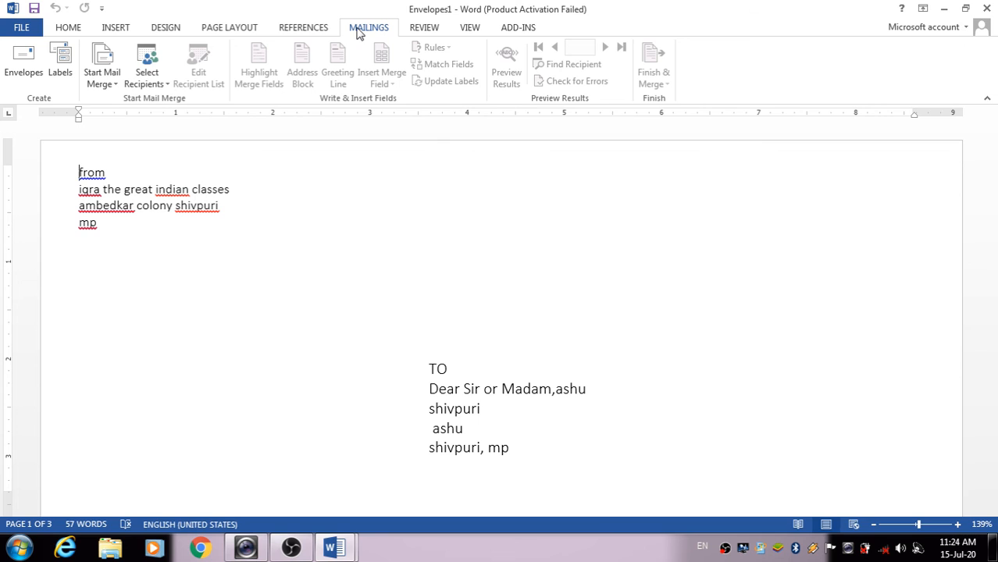
left_click(104, 85)
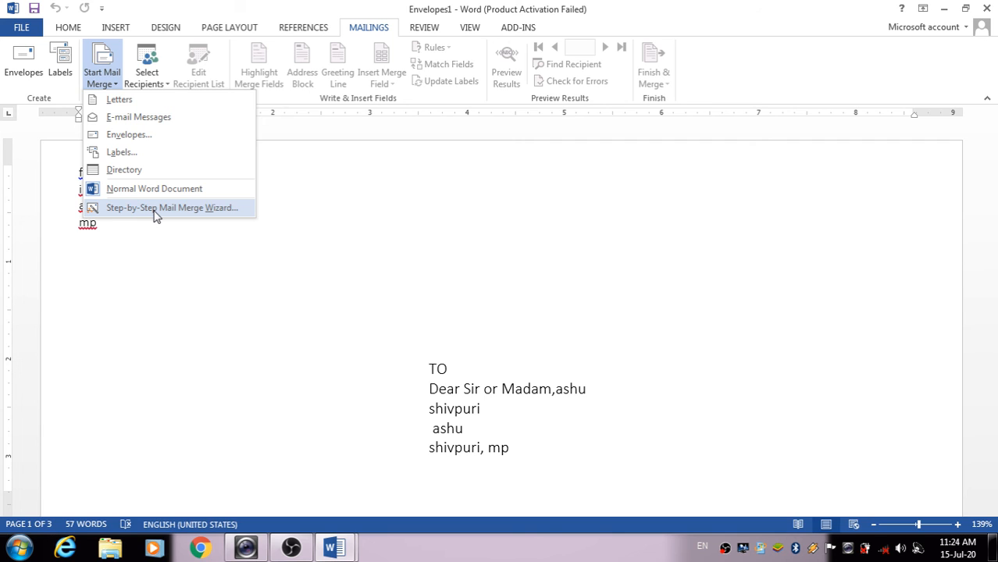
left_click(304, 222)
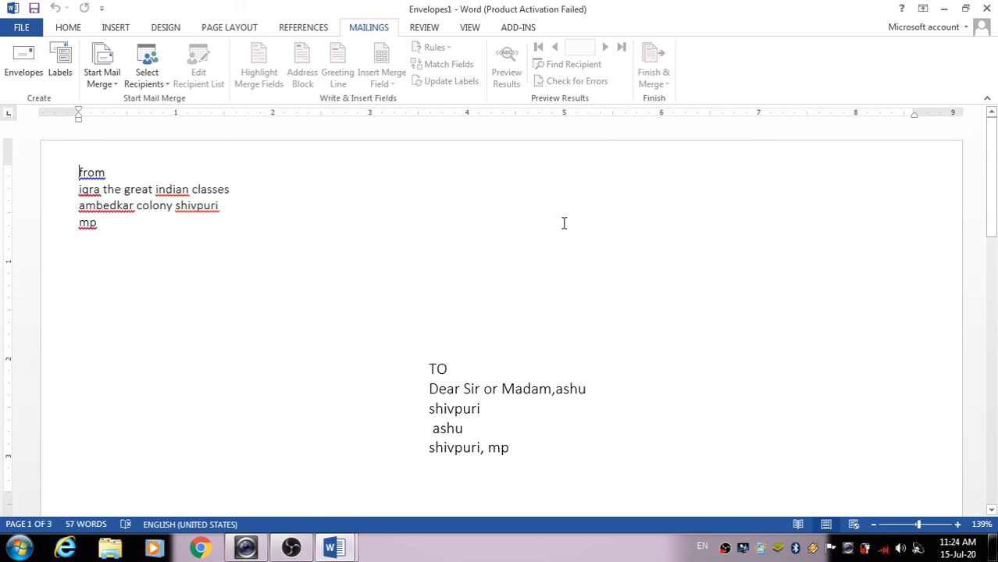
left_click(111, 86)
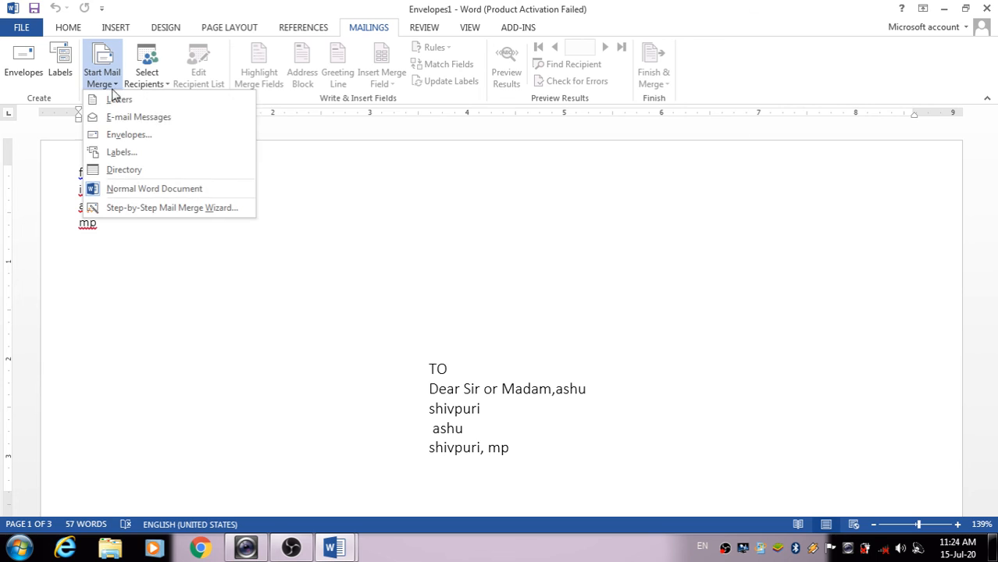
left_click(524, 220)
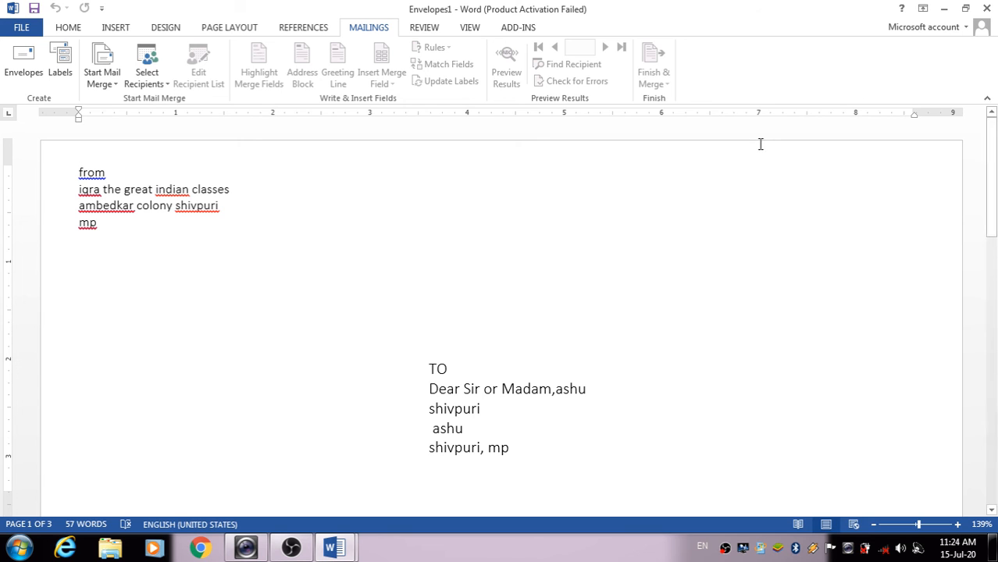
Save the merged envelopes in Documents as 'IQRA ENV', then close that document
key("F12")
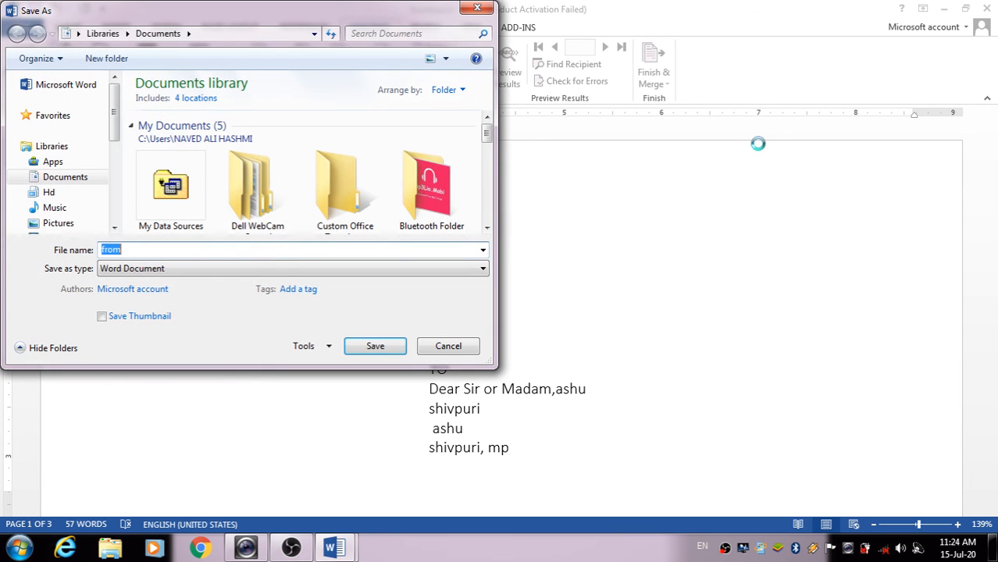
key("BackSpace")
type("FRO")
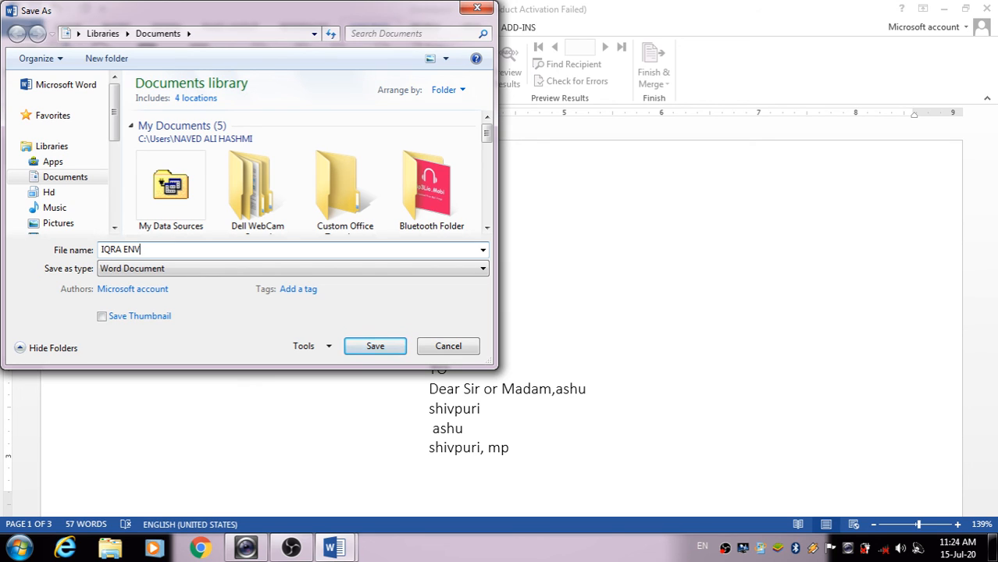
key("Return")
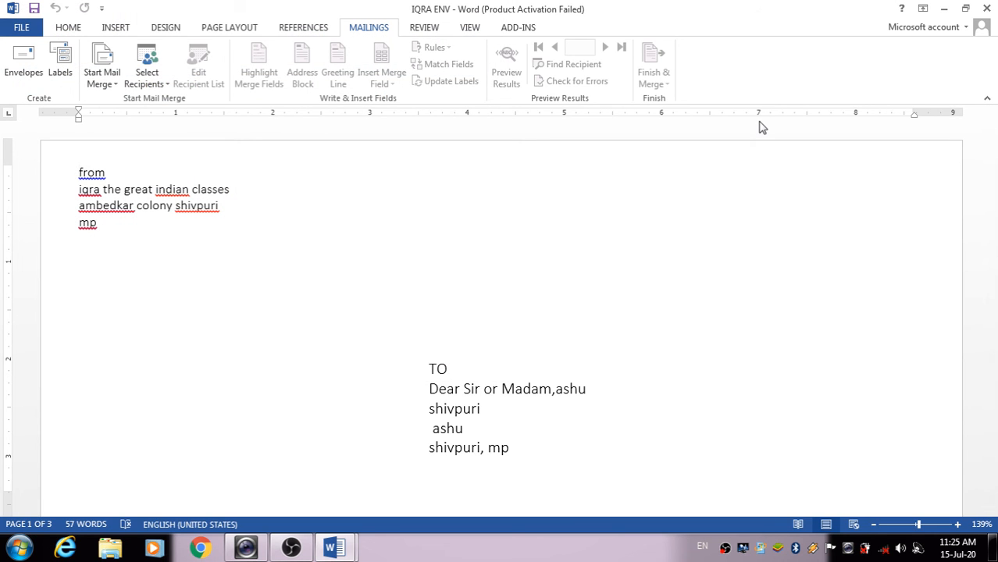
left_click(987, 7)
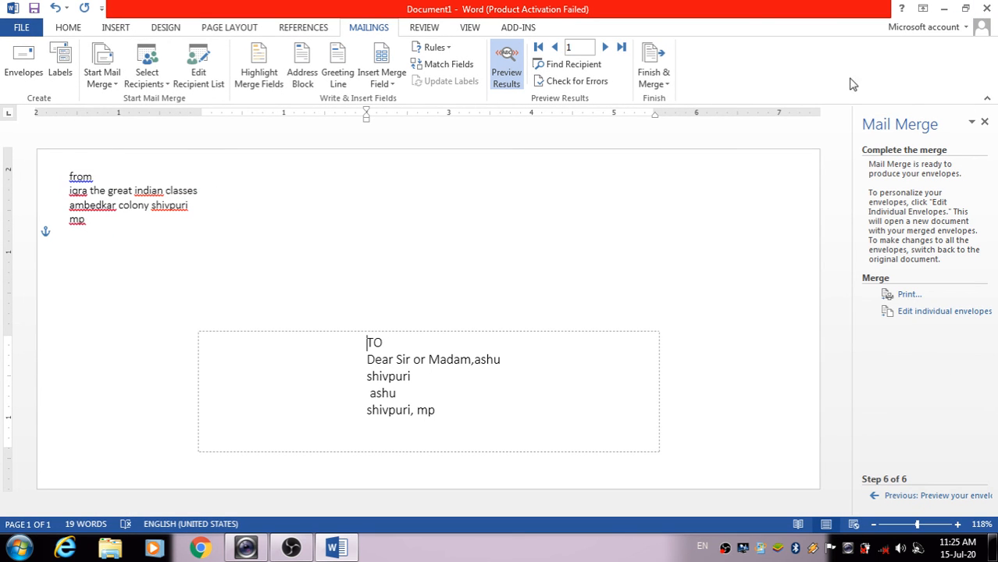
Close the original envelope document without saving, relaunch Word 2013 and dismiss the activation notice
left_click(987, 6)
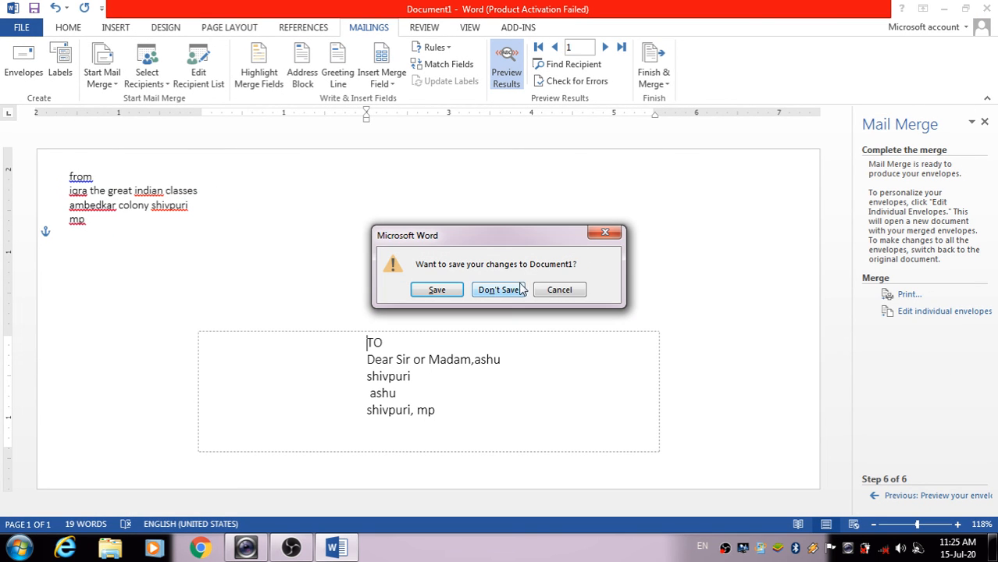
left_click(500, 290)
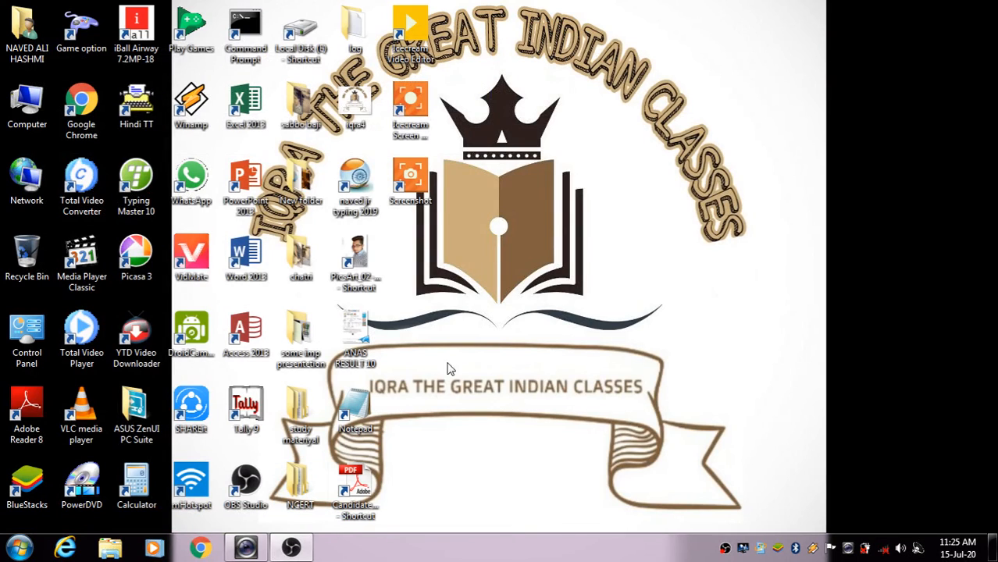
double_click(246, 264)
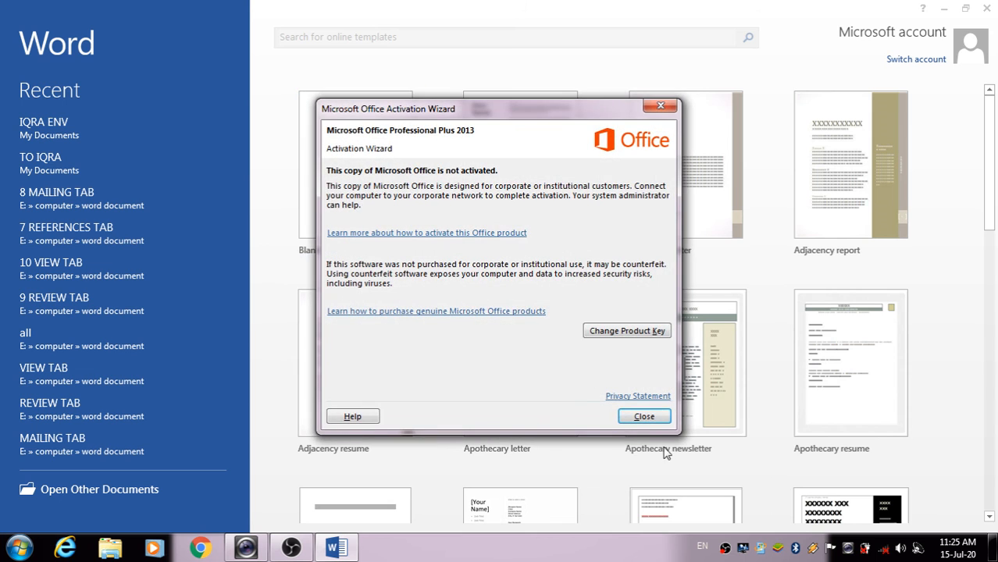
left_click(646, 418)
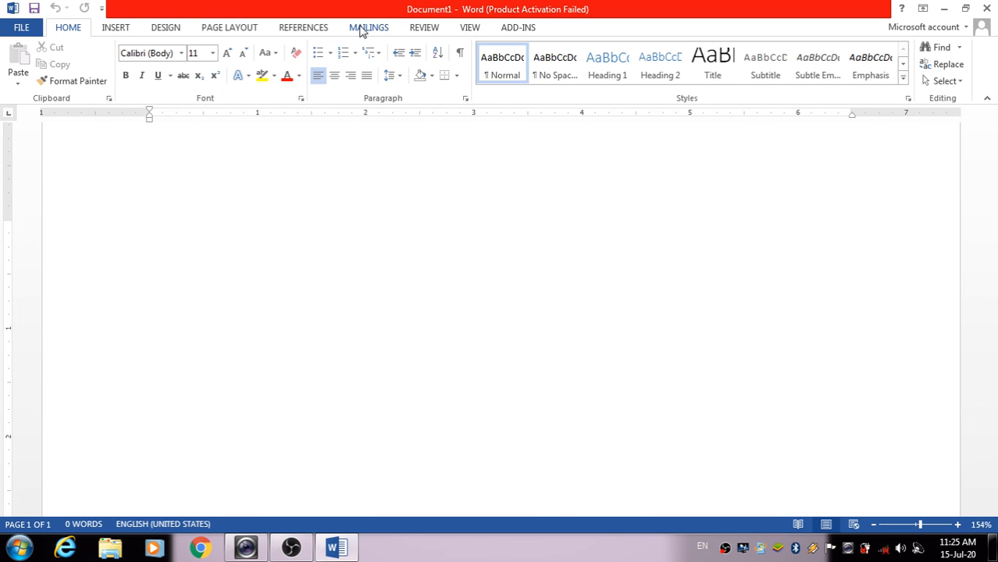
Start the Step-by-Step Mail Merge Wizard with E-mail messages, advancing to recipient selection
left_click(362, 29)
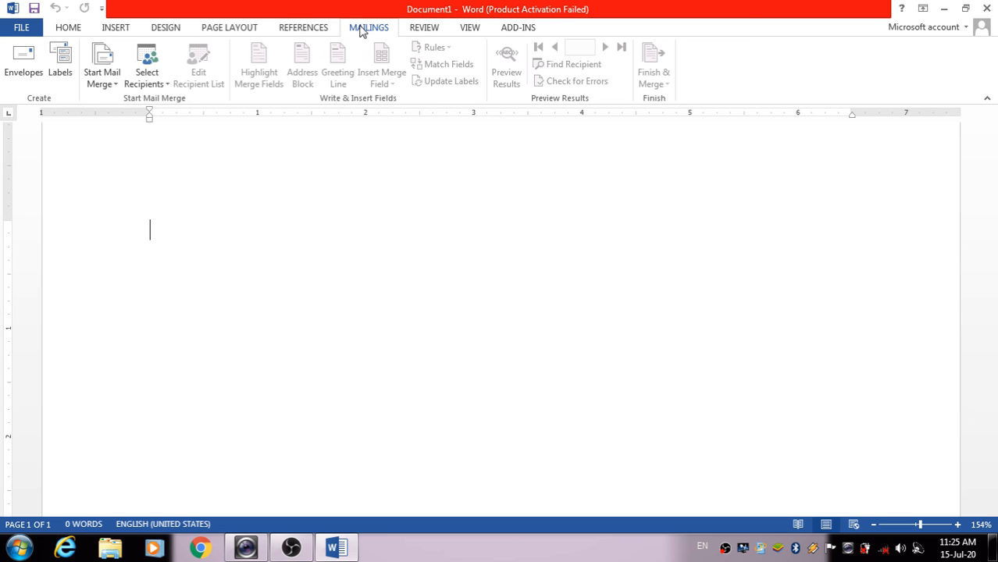
left_click(107, 84)
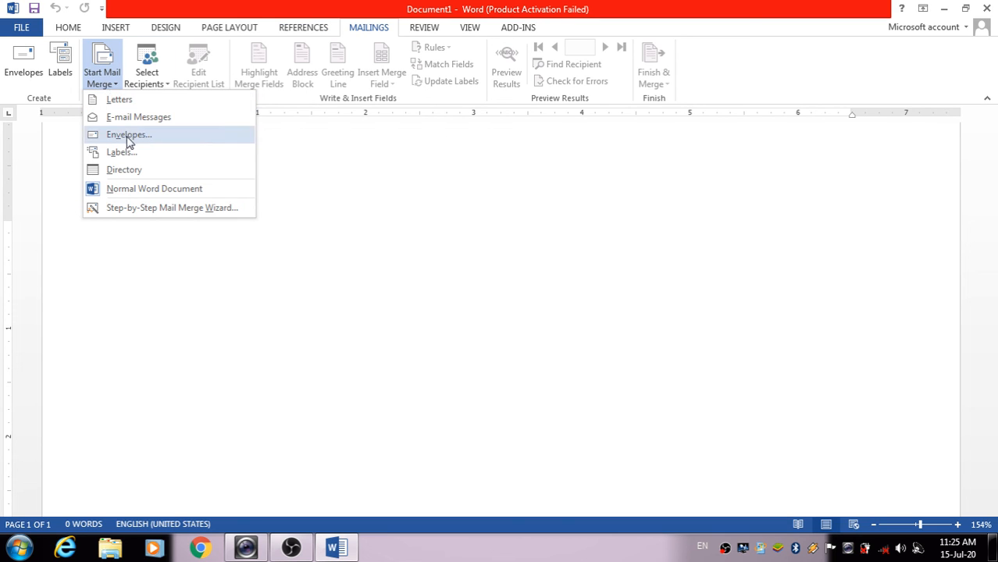
left_click(172, 208)
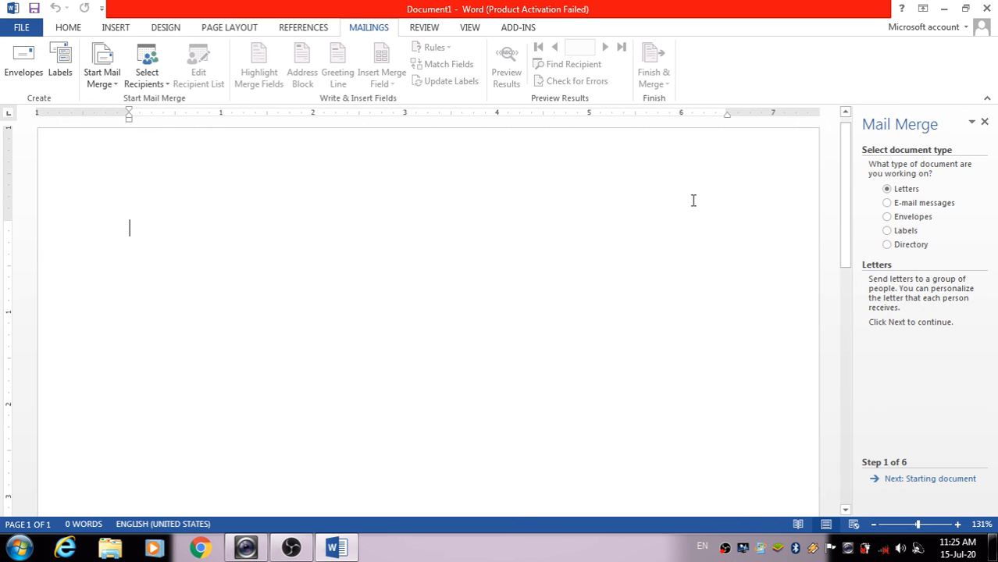
left_click(888, 204)
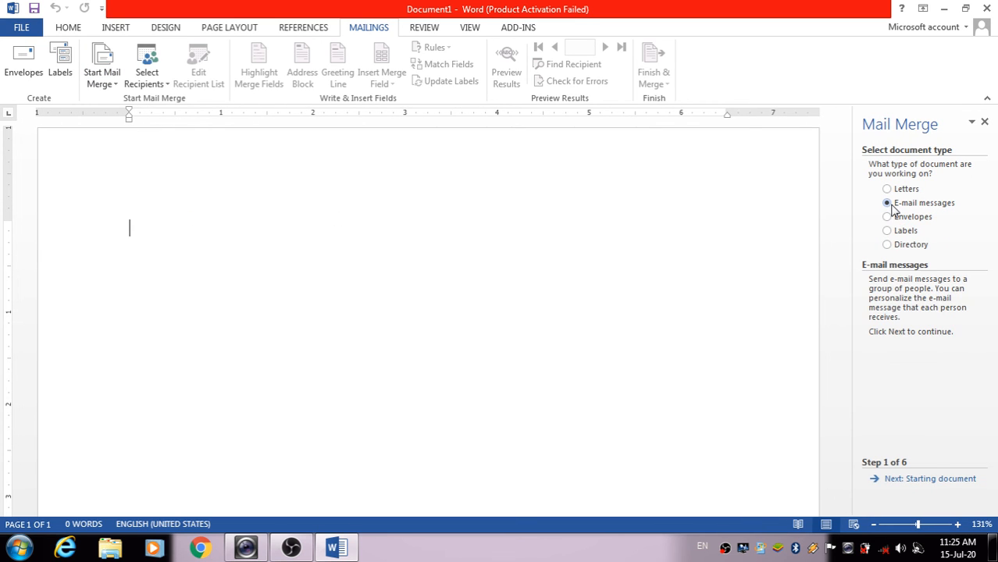
left_click(915, 481)
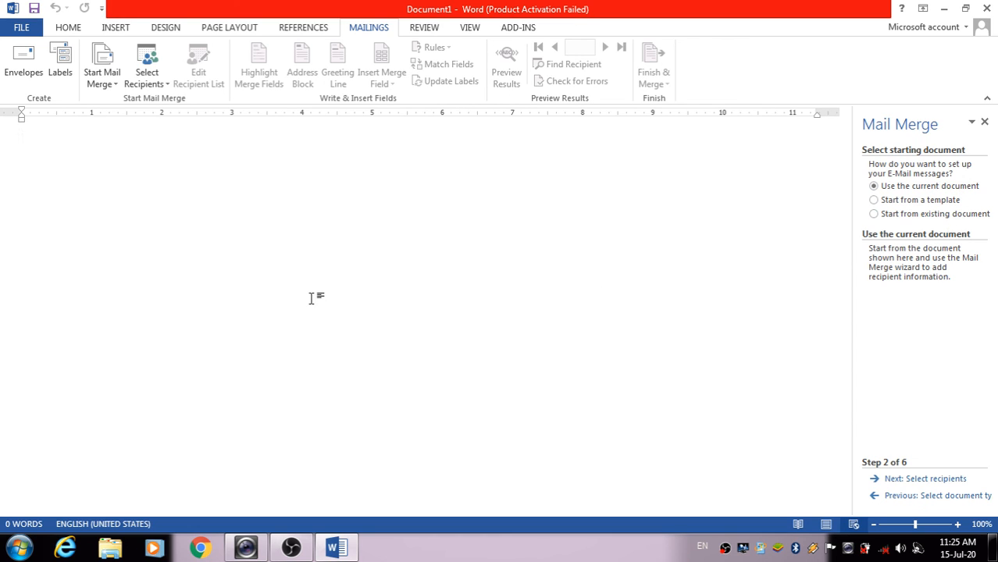
left_click(917, 479)
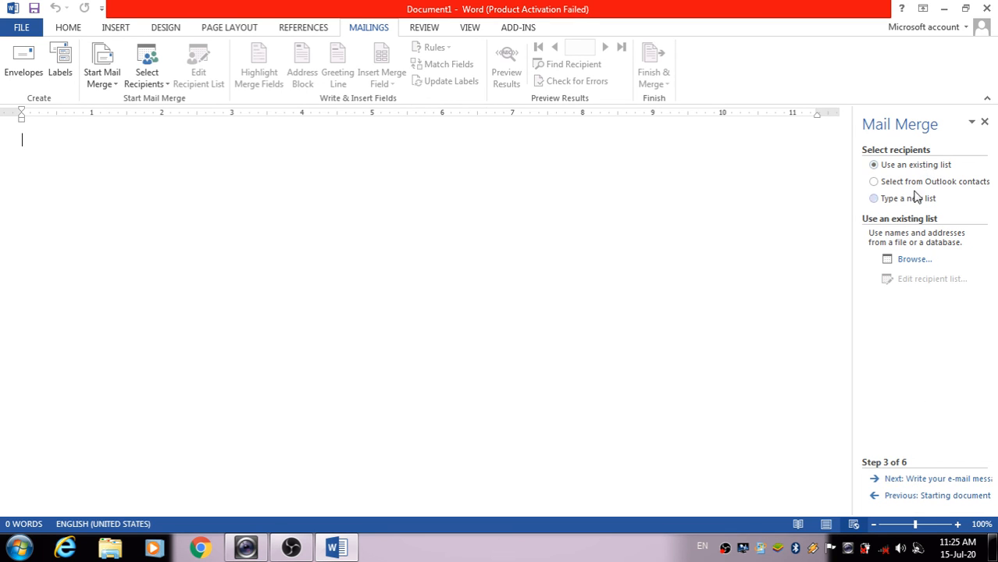
Use the iqra list database as recipients, advance to writing the e-mail, then close the document
left_click(933, 480)
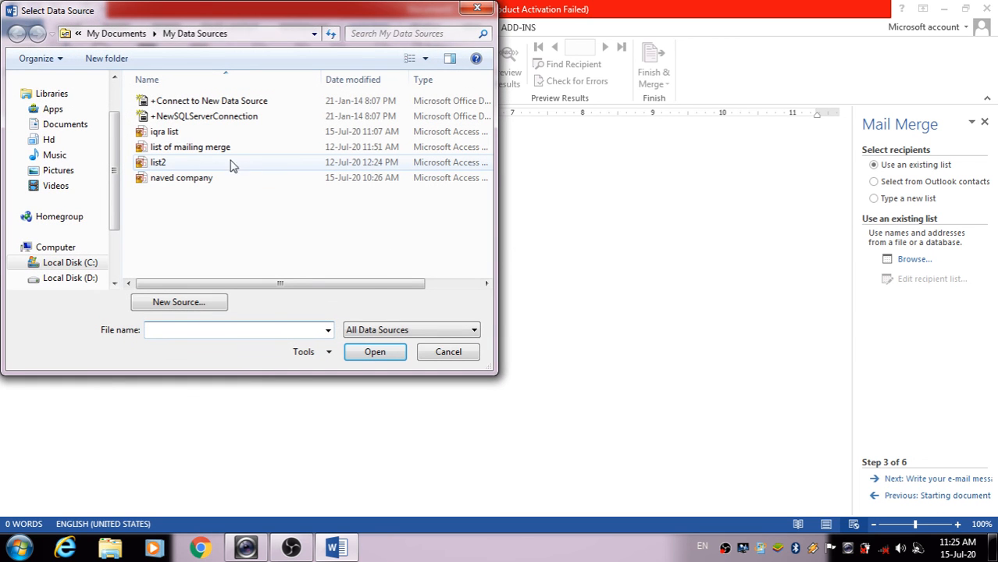
left_click(185, 133)
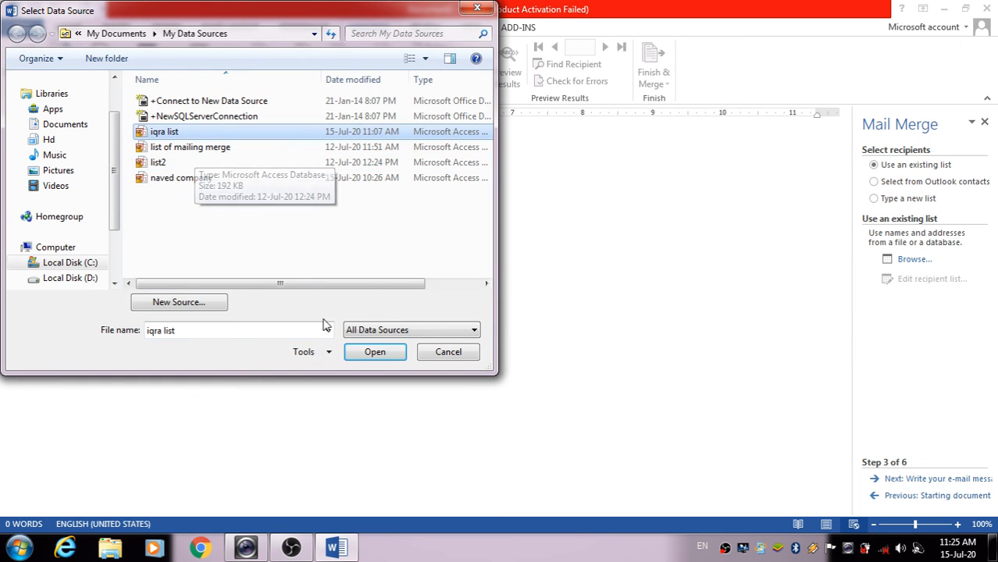
left_click(379, 352)
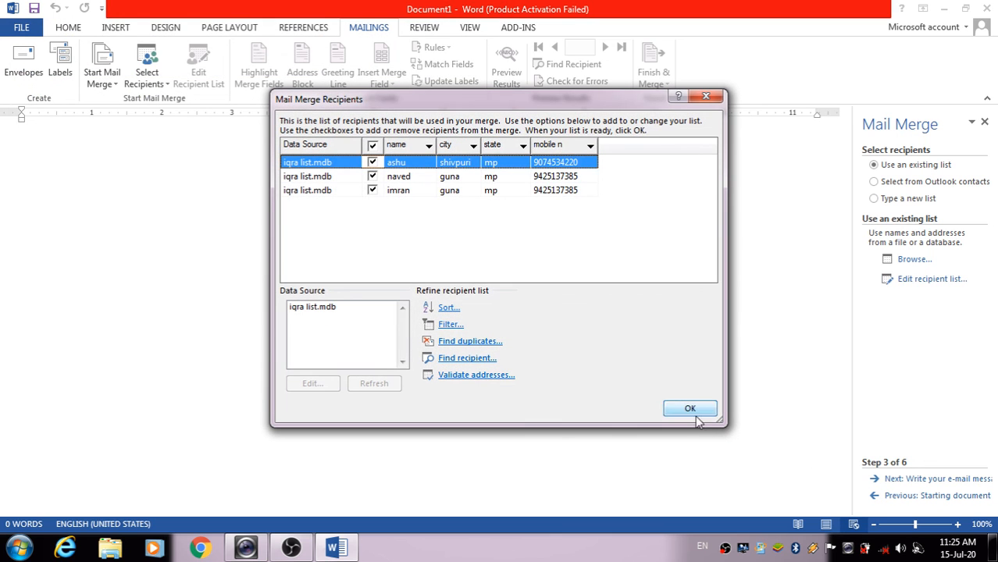
left_click(690, 409)
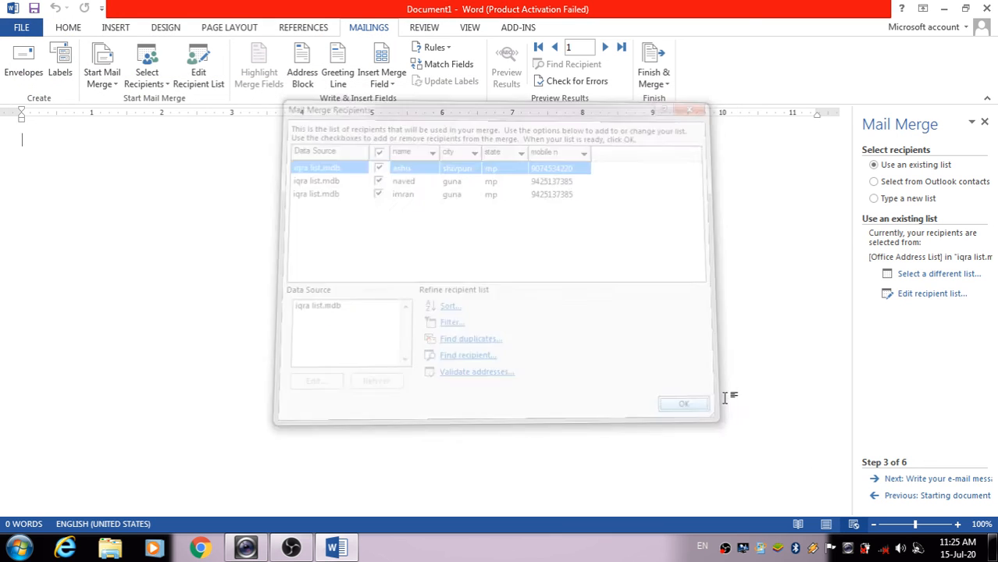
left_click(924, 479)
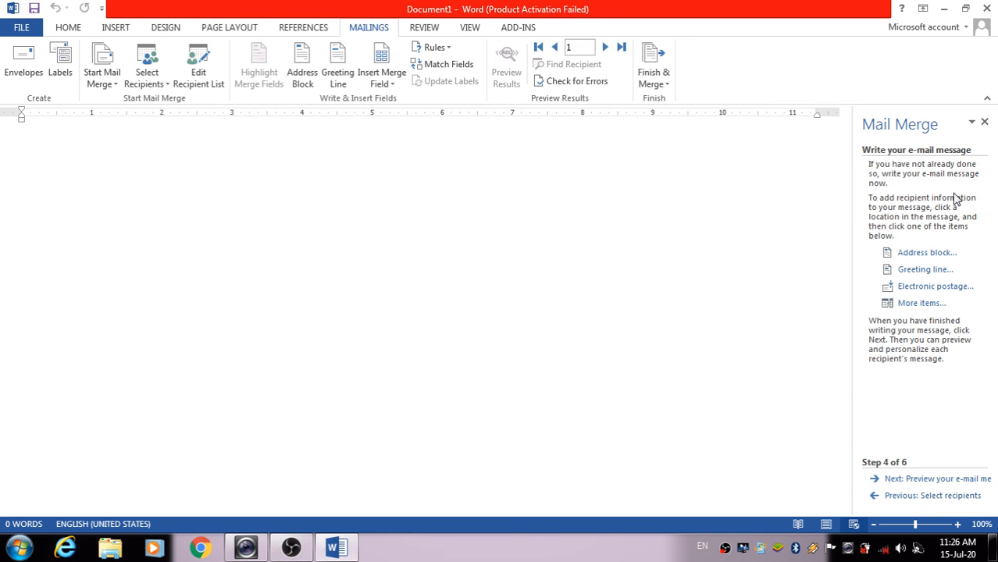
key("alt+F4")
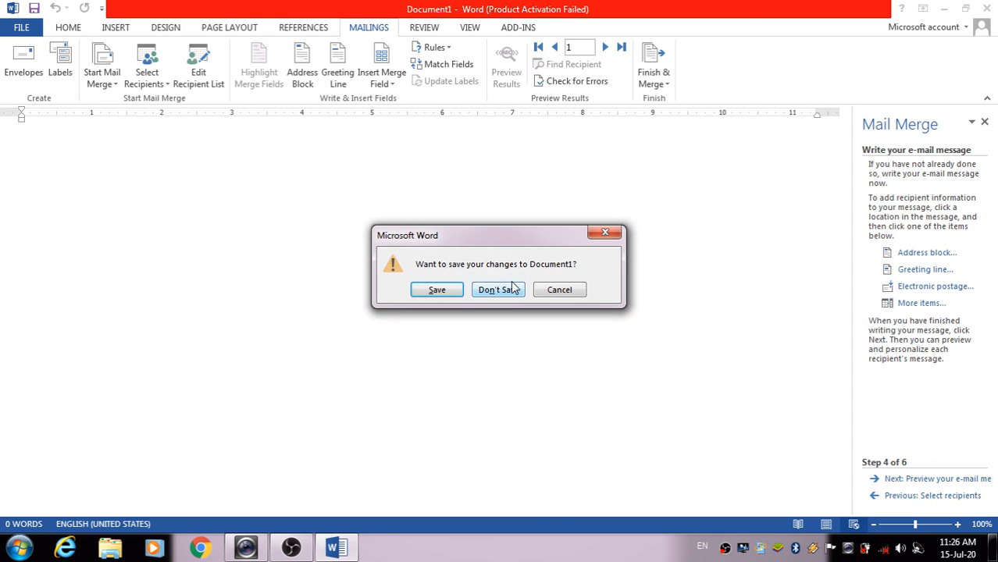
Discard Document1 and launch the Step-by-Step Mail Merge Wizard in a new blank document
left_click(500, 291)
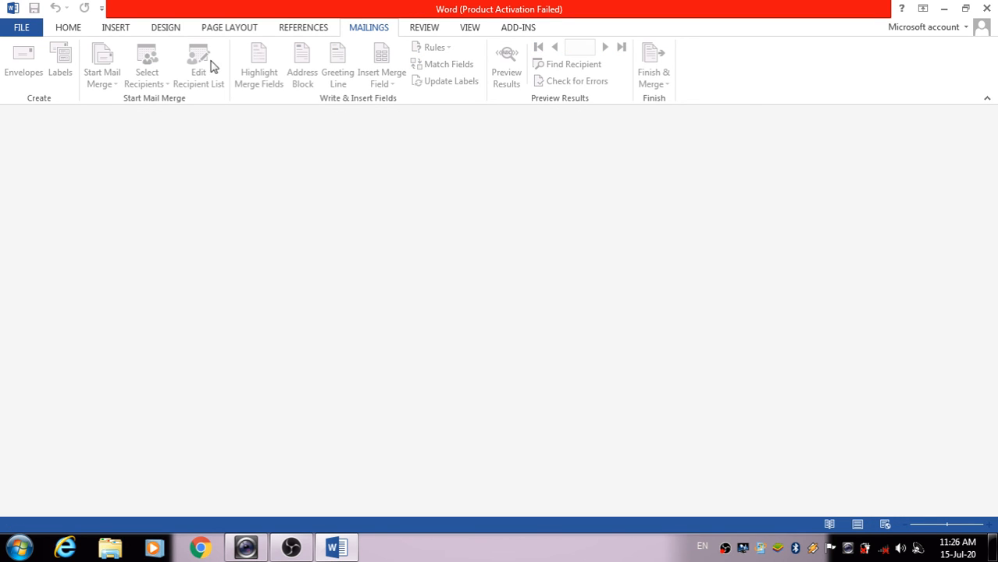
key("ctrl+n")
left_click(359, 29)
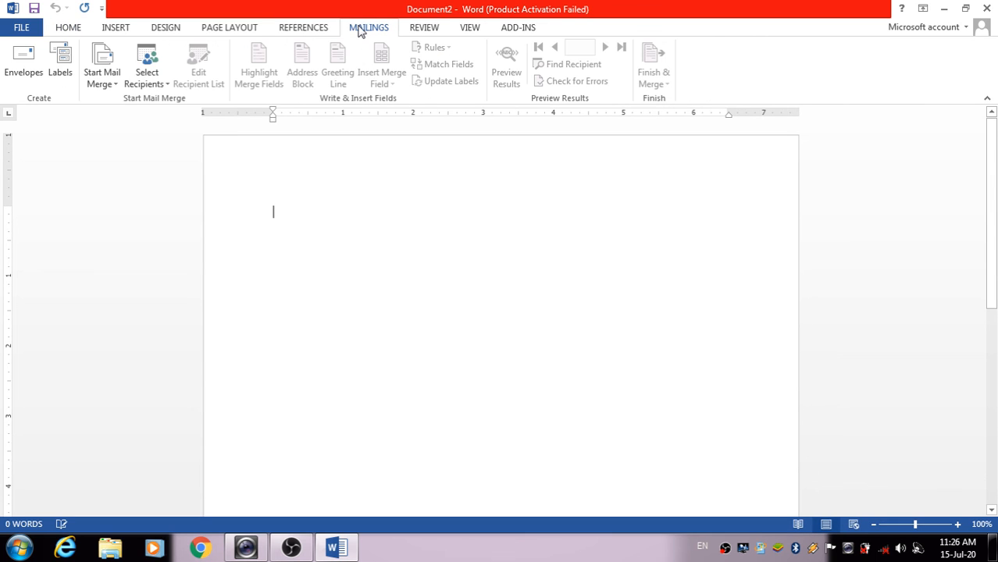
left_click(102, 79)
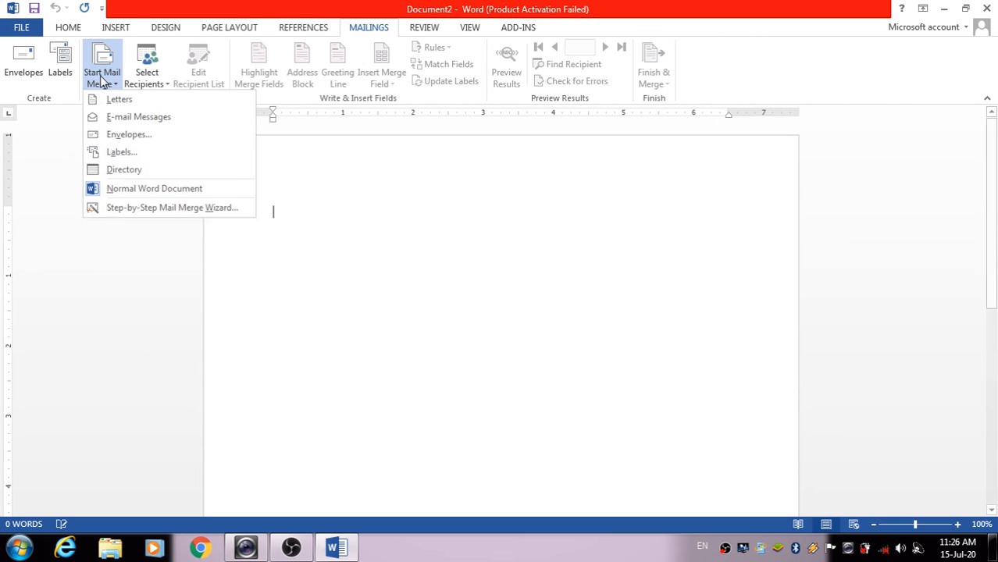
left_click(151, 208)
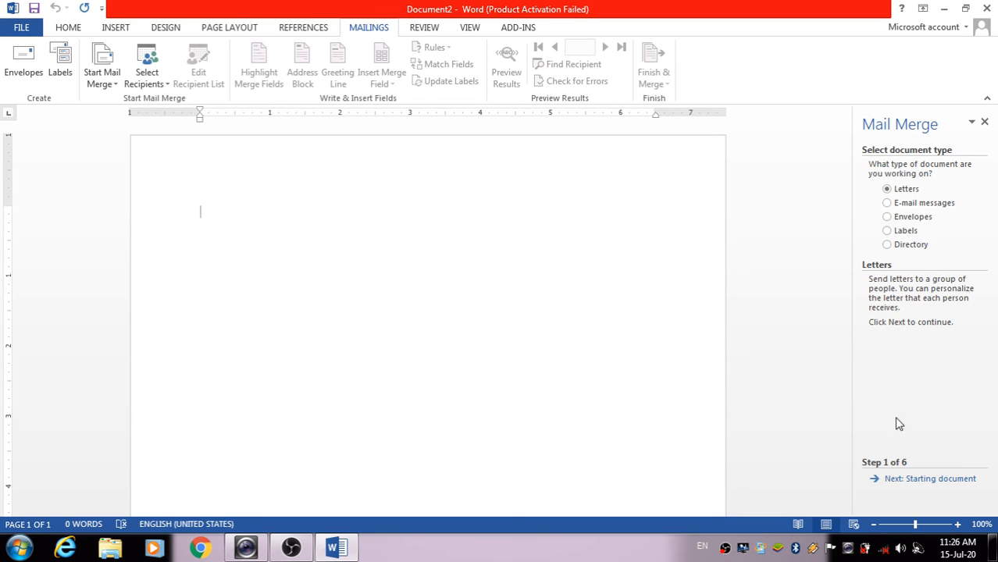
Choose Directory as the document type, advance to selecting recipients, and close Document2
left_click(904, 246)
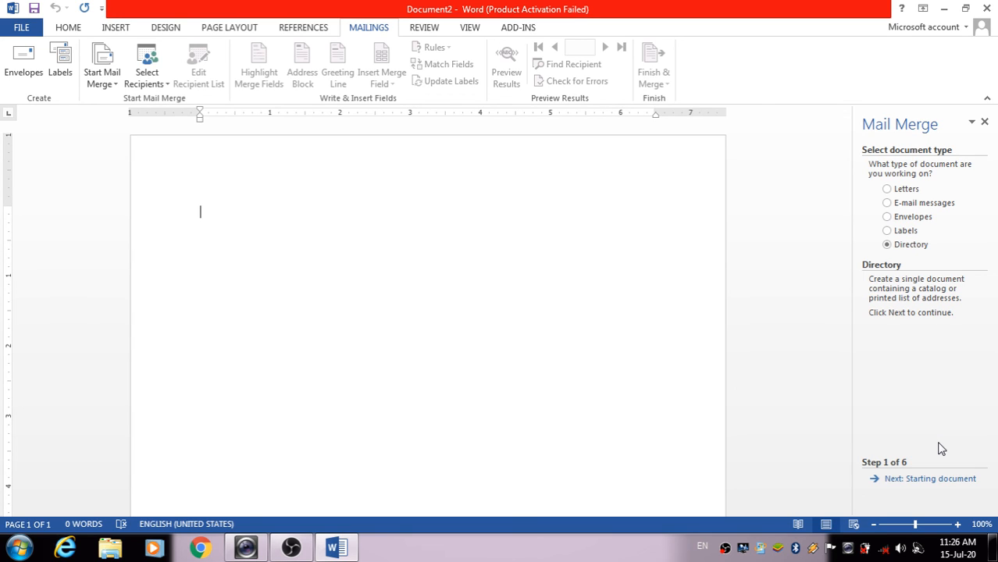
left_click(941, 478)
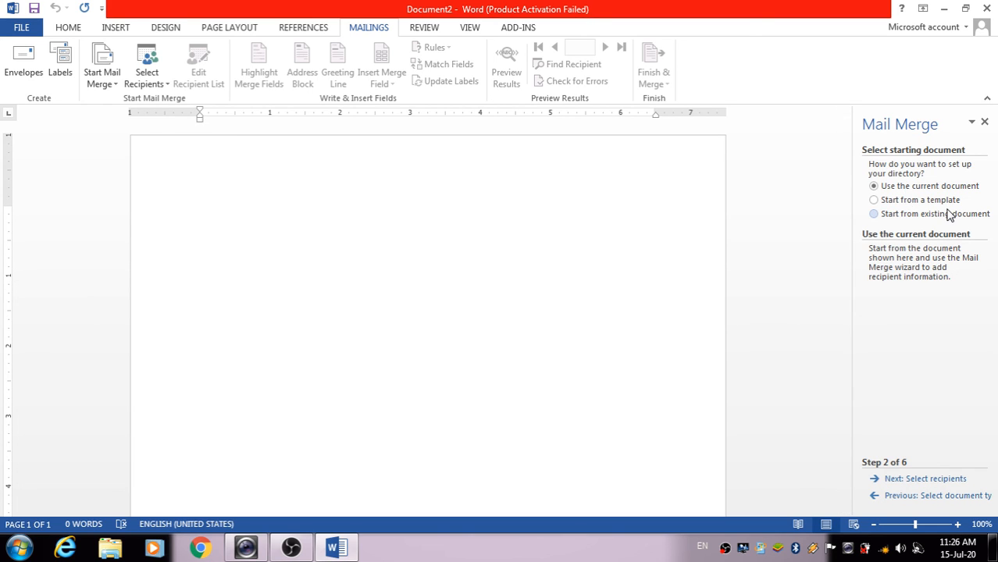
left_click(923, 478)
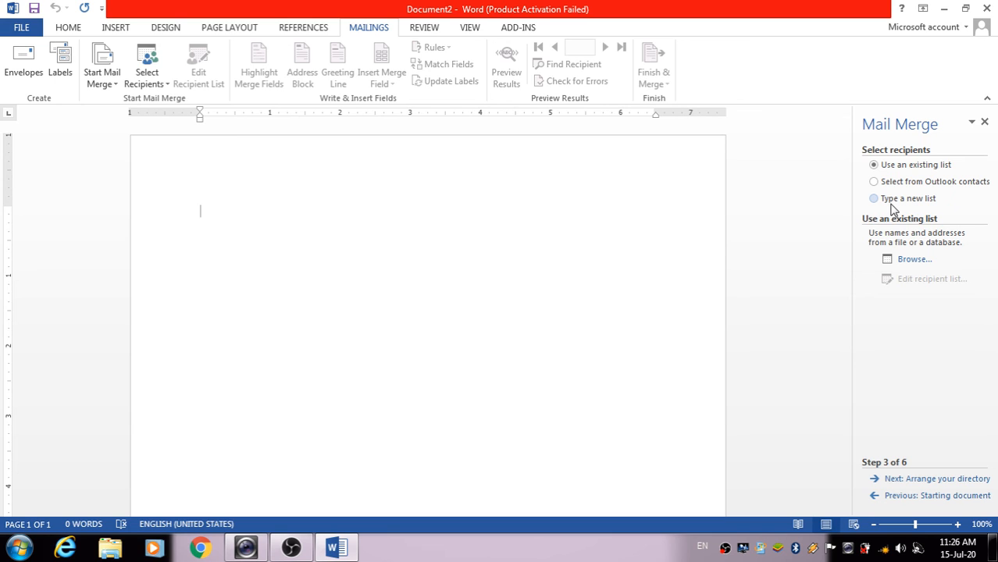
left_click(986, 8)
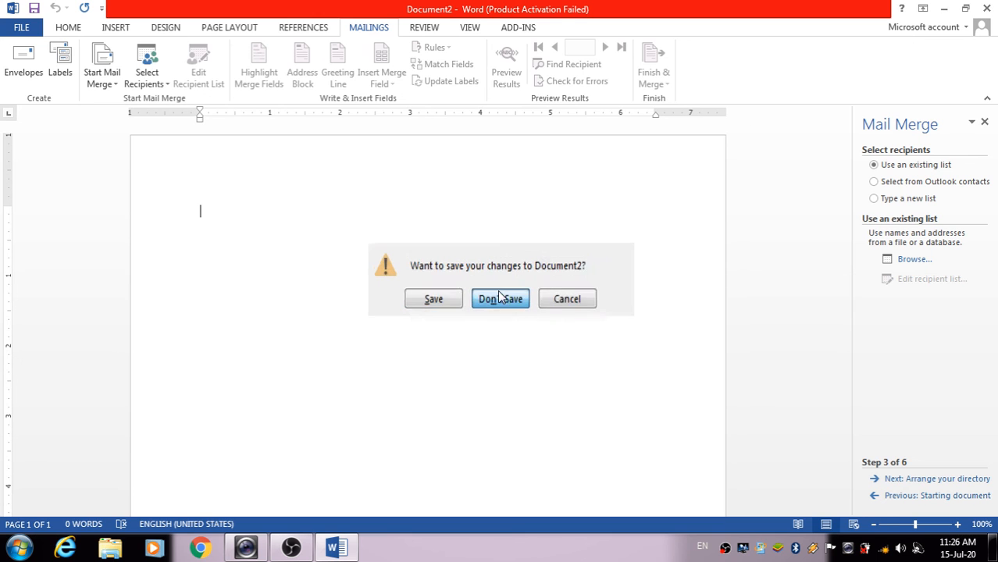
Quit Word without saving Document2, refresh the desktop and open a maximized Computer window
left_click(498, 290)
right_click(519, 242)
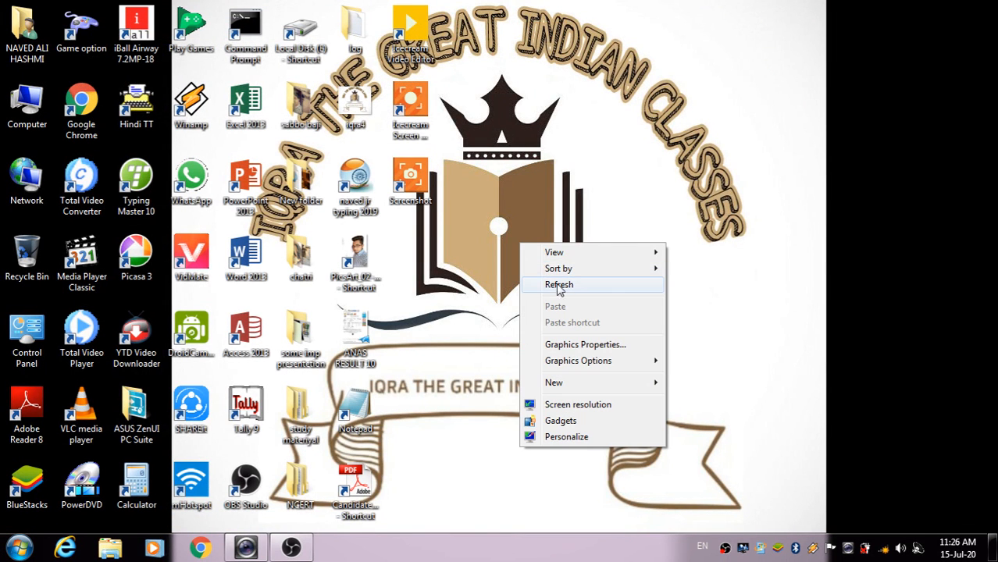
left_click(562, 286)
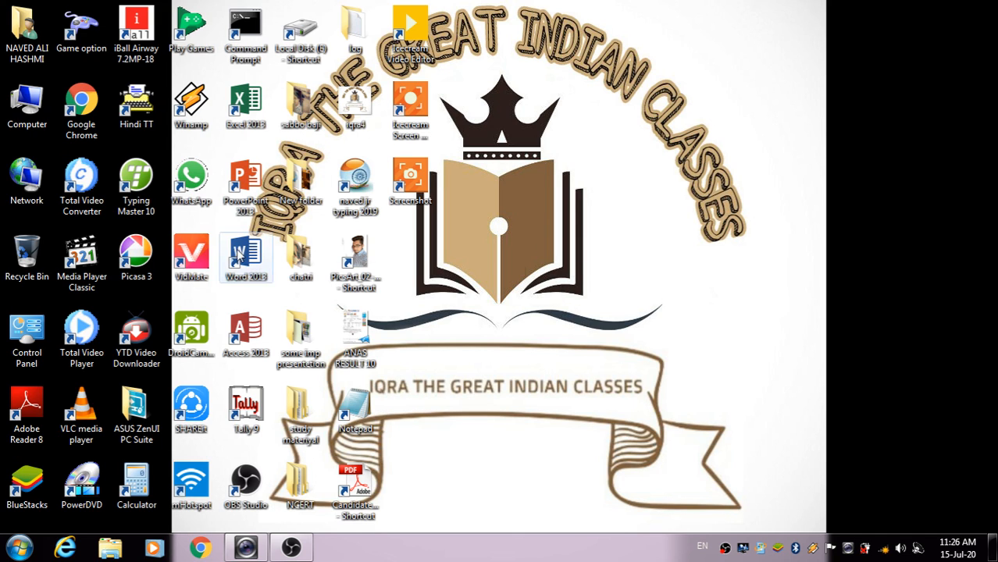
double_click(27, 112)
left_click(327, 11)
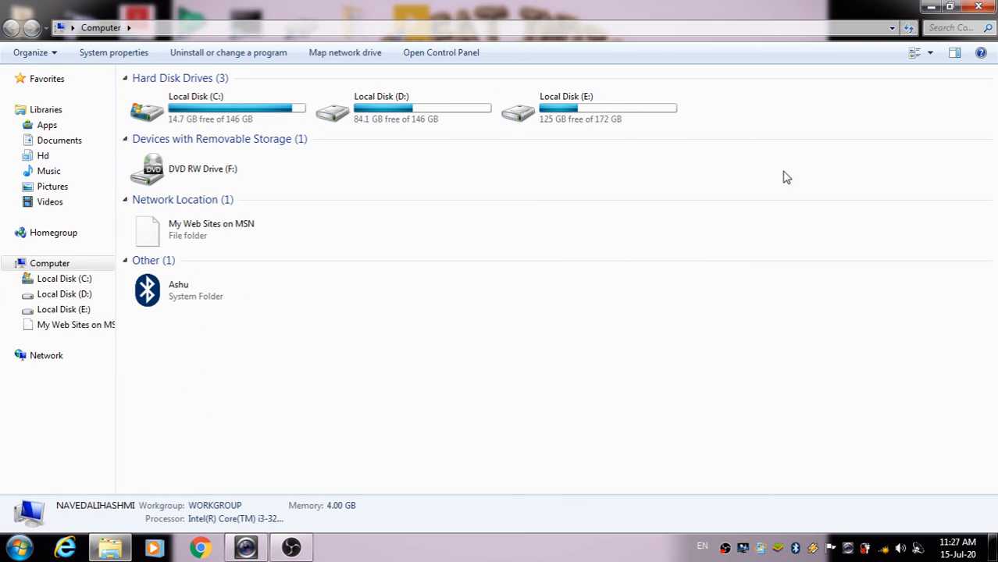
Browse to E:\computer\pdf file\word and view the 7 REFERENCES TAB PDF, then close it
double_click(517, 111)
double_click(331, 133)
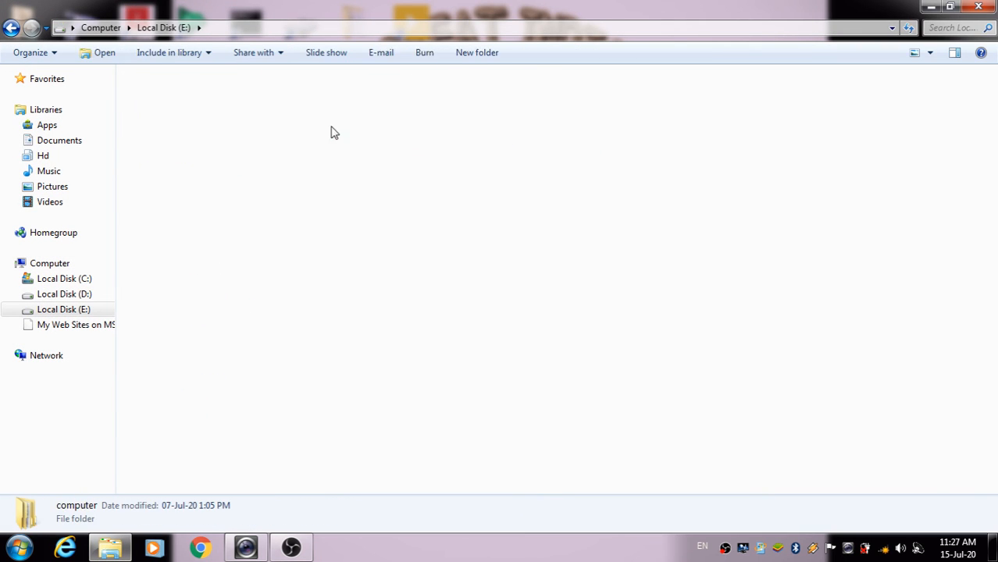
double_click(352, 125)
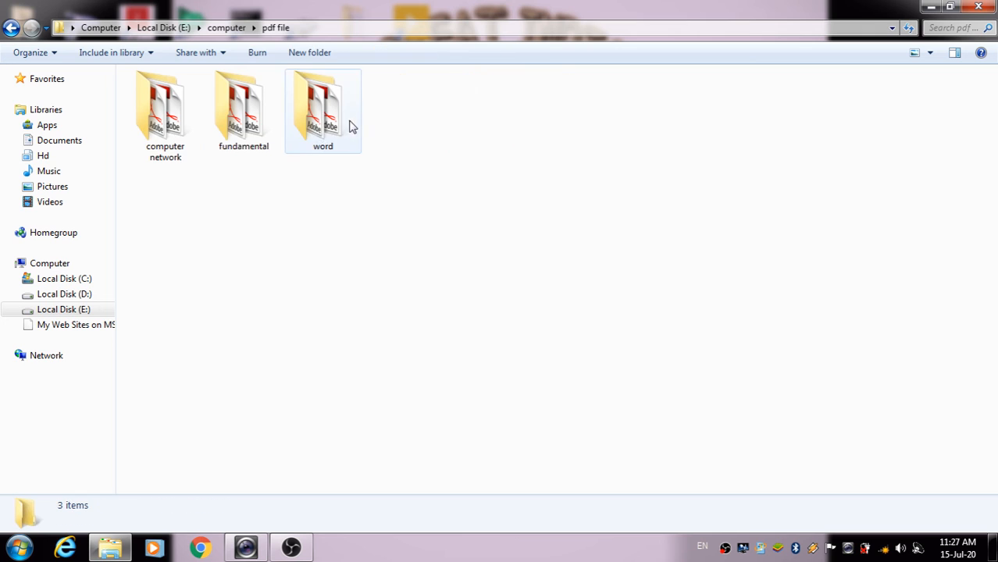
double_click(305, 127)
left_click(194, 191)
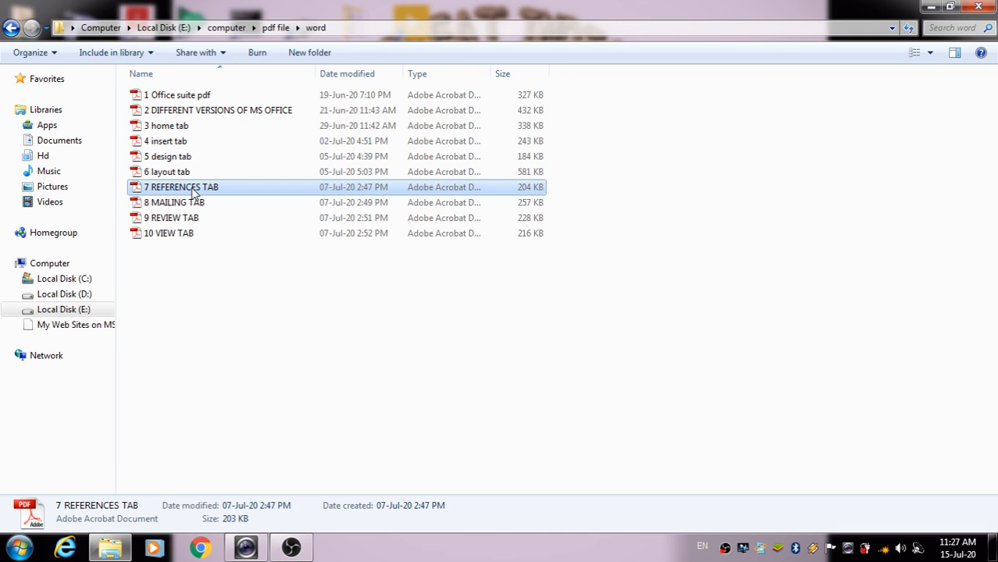
double_click(194, 190)
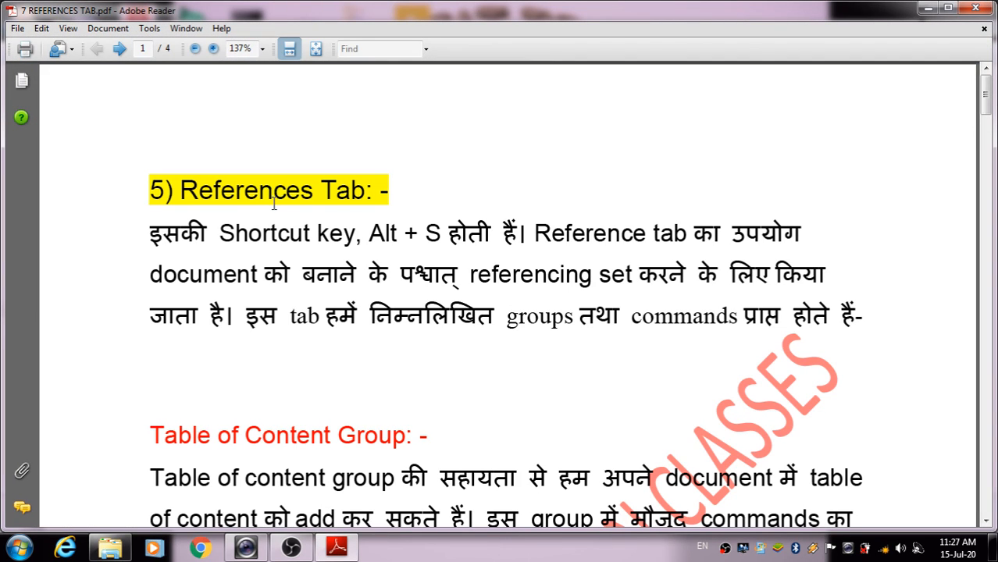
left_click(974, 8)
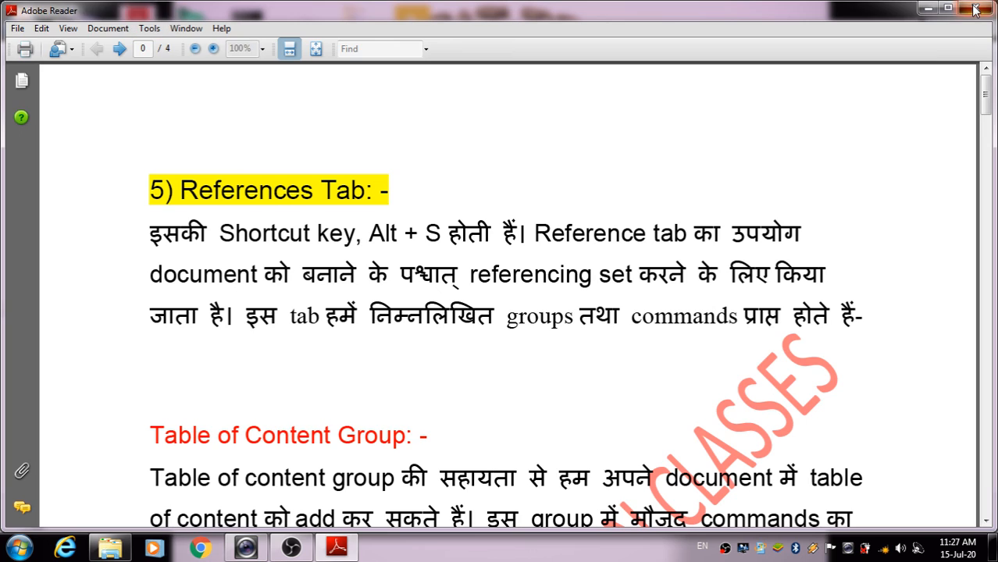